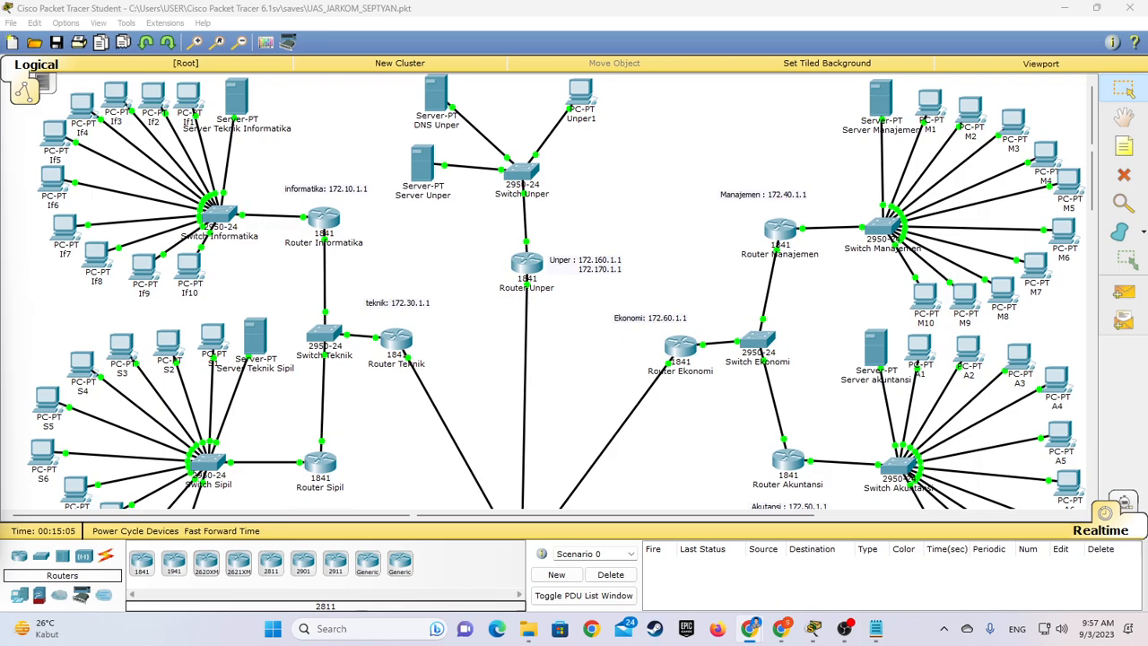
# Examine the campus topology, surveying the faculty networks, their routers and switches, and the IP address labels beside them
pyautogui.scroll(-6, 632, 240)
pyautogui.scroll(6, 628, 240)
pyautogui.scroll(-4, 235, 305)
pyautogui.scroll(2, 848, 195)
pyautogui.scroll(2, 848, 195)
pyautogui.scroll(-3, 252, 370)
pyautogui.scroll(3, 299, 257)
pyautogui.scroll(-3, 323, 339)
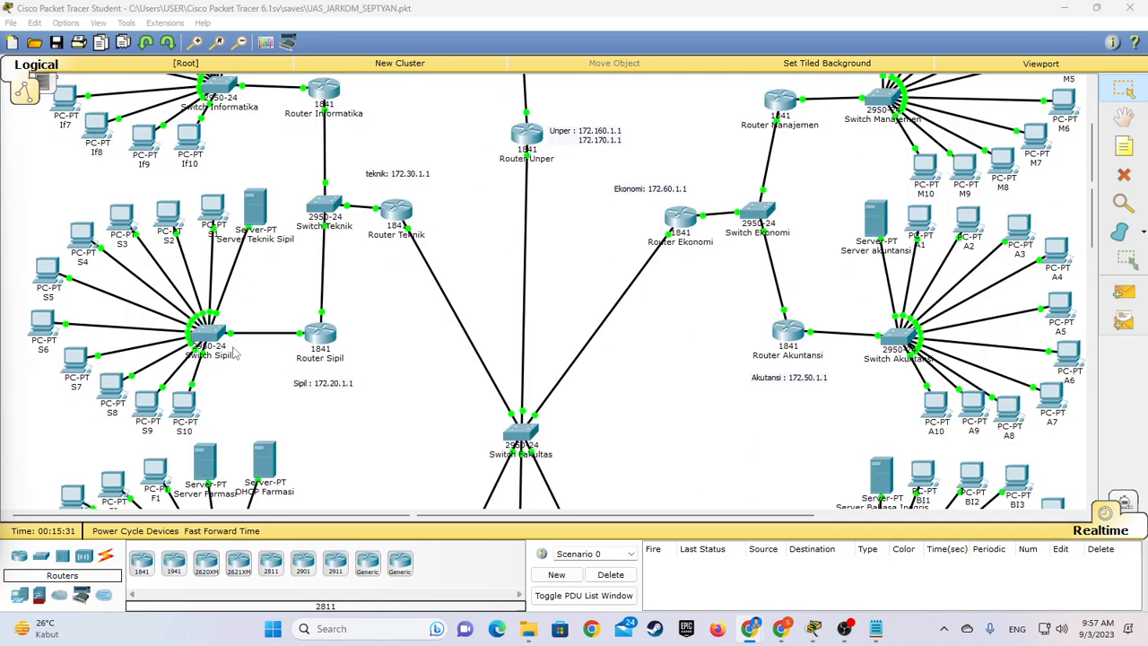
pyautogui.scroll(3, 806, 153)
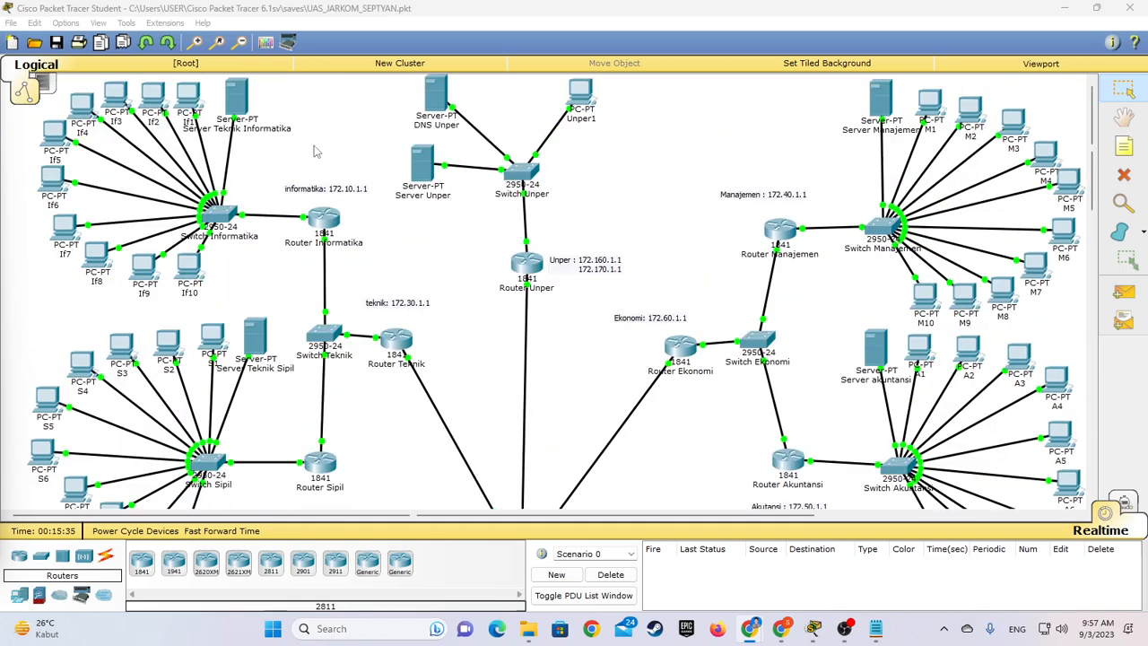
pyautogui.scroll(-4, 242, 359)
pyautogui.scroll(3, 271, 157)
pyautogui.scroll(-2, 215, 382)
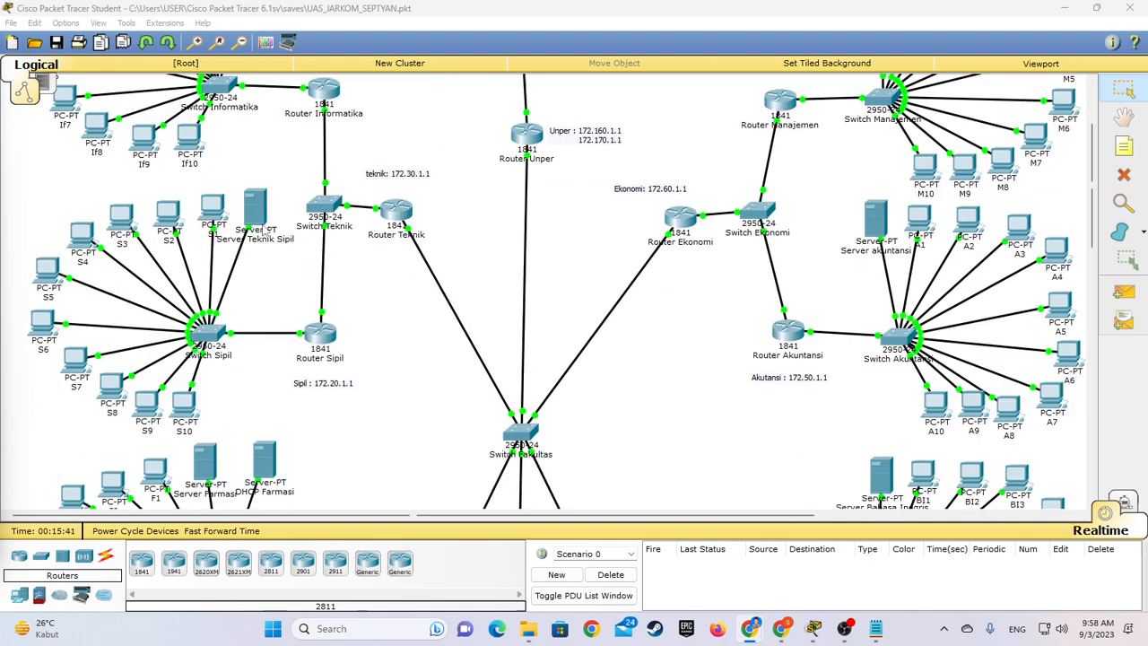
pyautogui.scroll(-3, 610, 305)
pyautogui.scroll(-5, 610, 305)
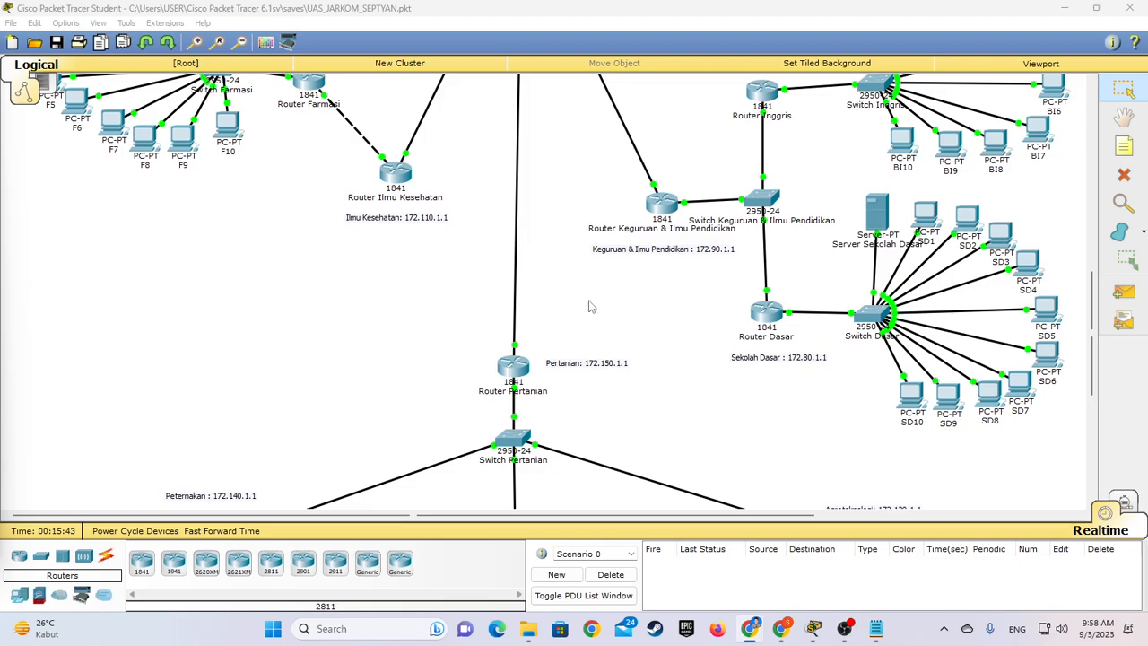
pyautogui.scroll(3, 592, 305)
pyautogui.scroll(7, 589, 304)
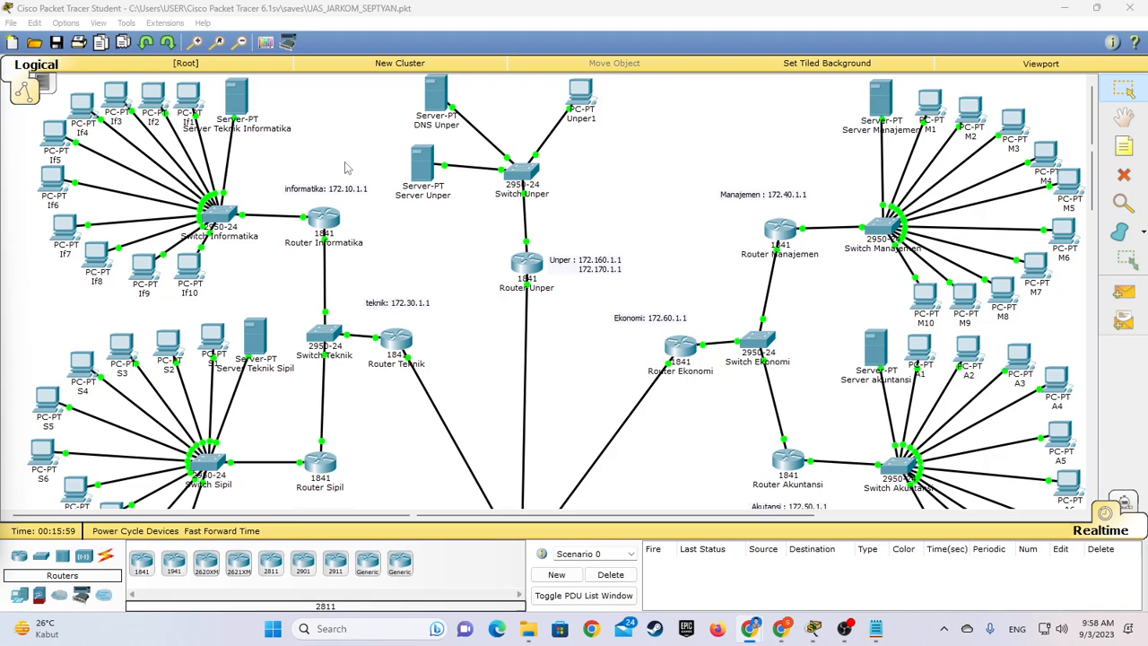
# Review the static IP configuration of PC If1 in the Informatika network, including its gateway and DNS server
pyautogui.click(187, 103)
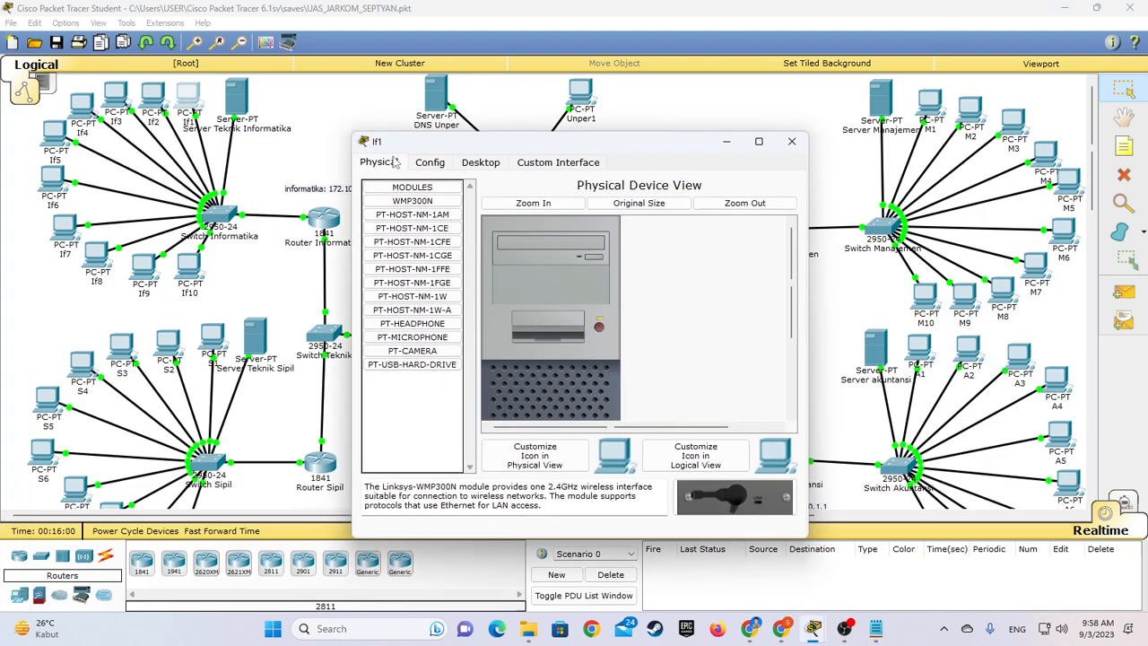
pyautogui.click(467, 163)
pyautogui.click(423, 188)
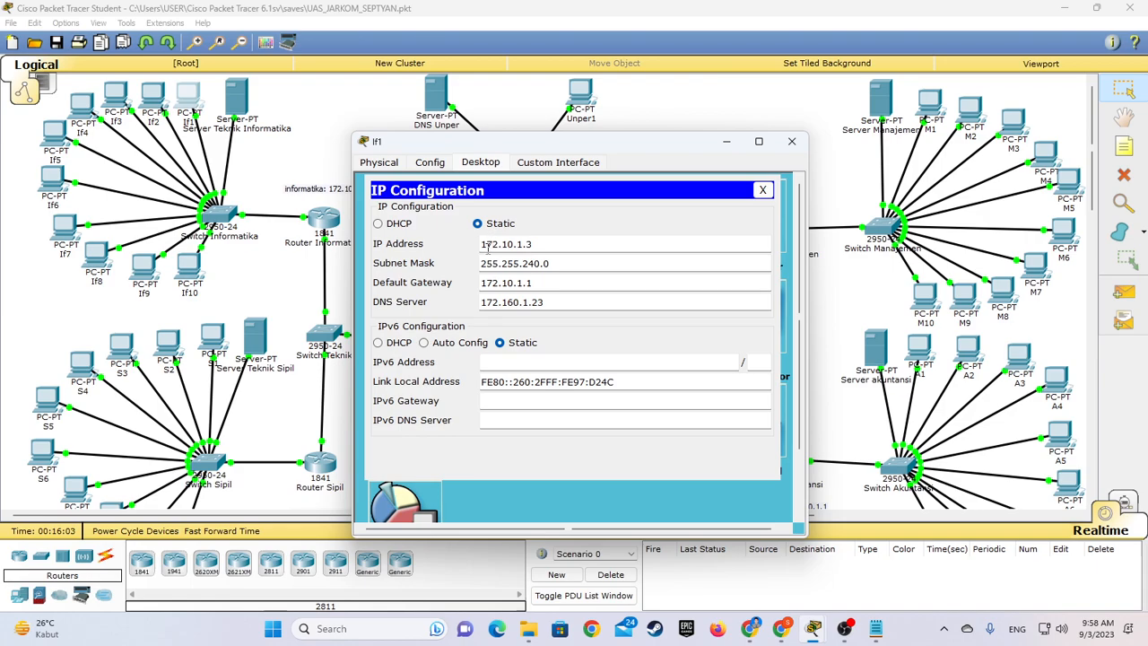
pyautogui.click(762, 189)
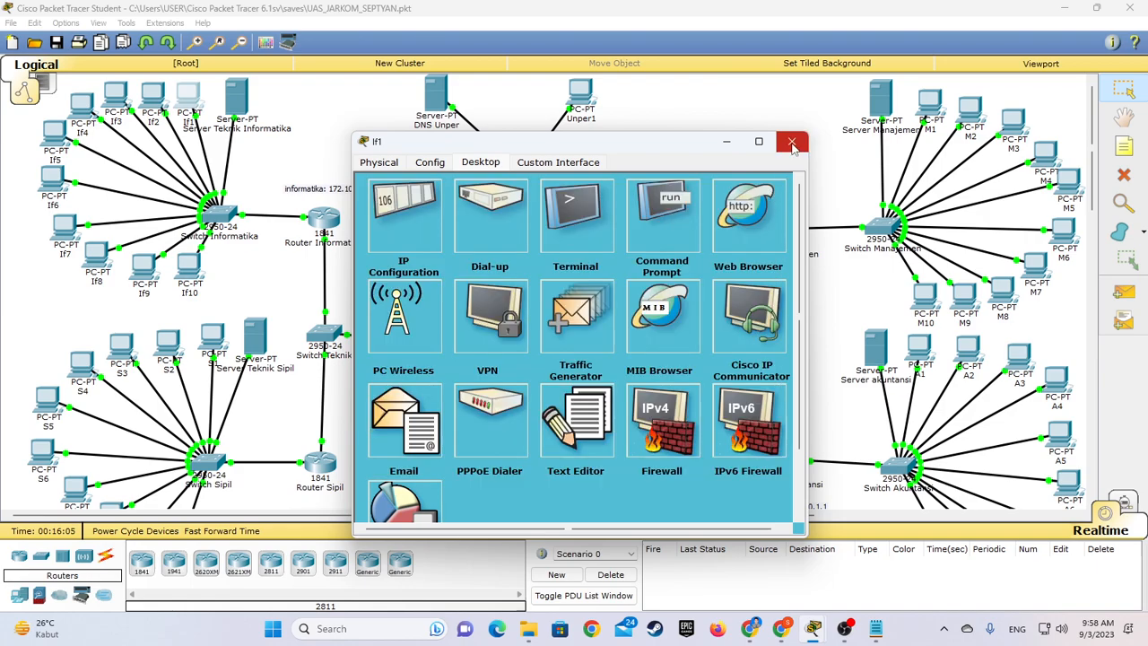
pyautogui.click(783, 147)
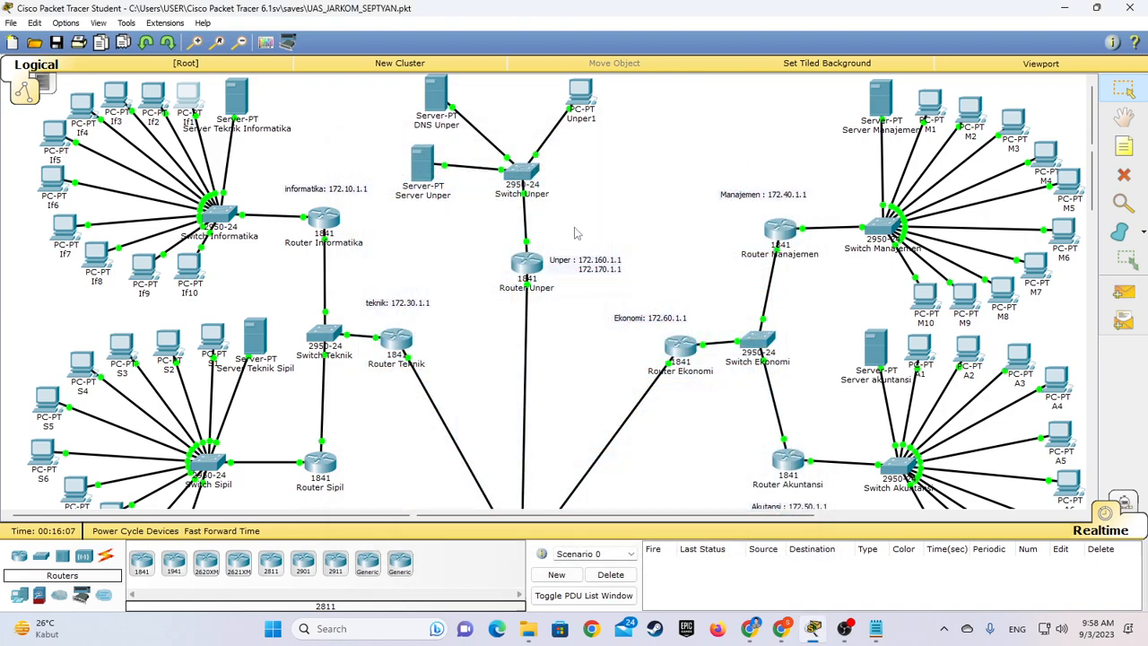
pyautogui.click(190, 99)
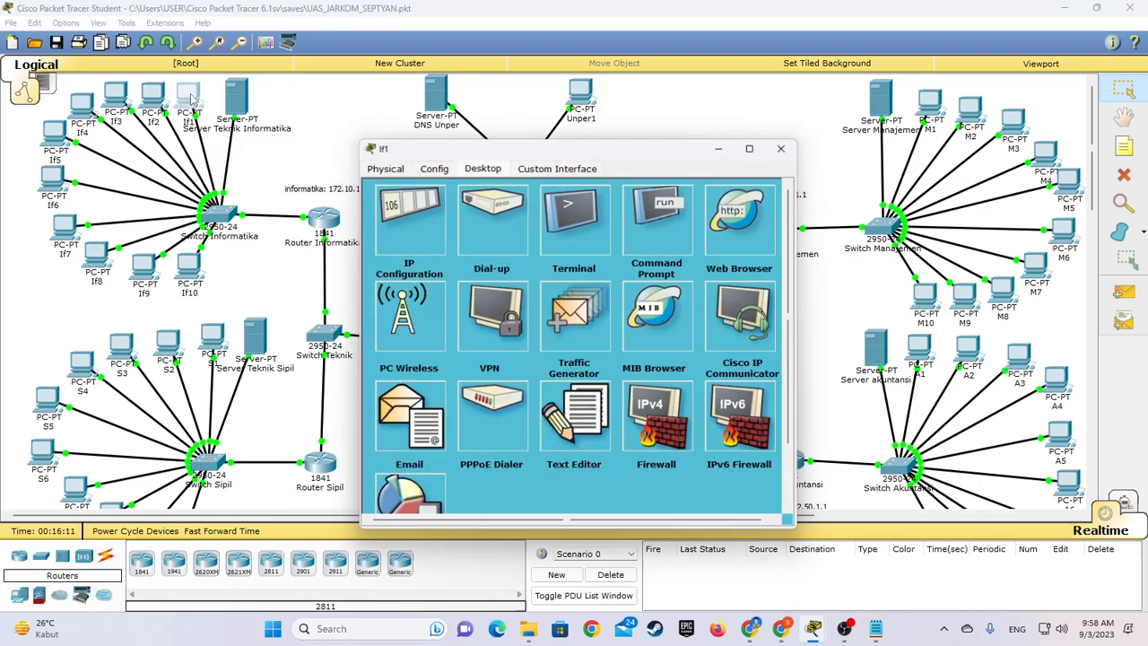
pyautogui.click(403, 215)
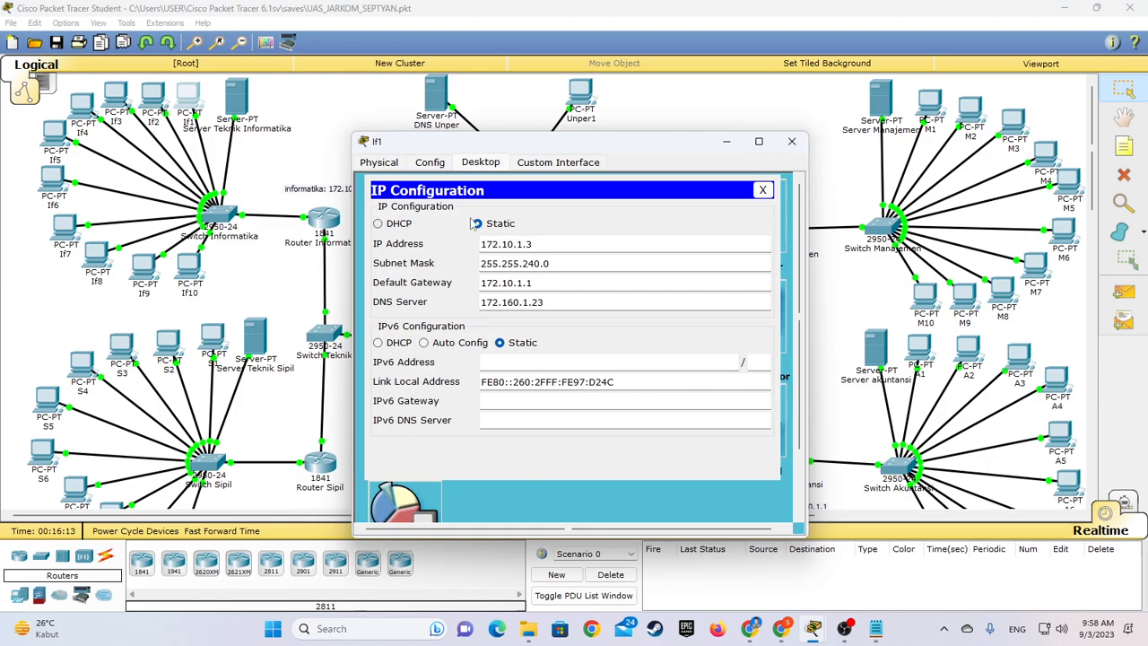
pyautogui.click(763, 189)
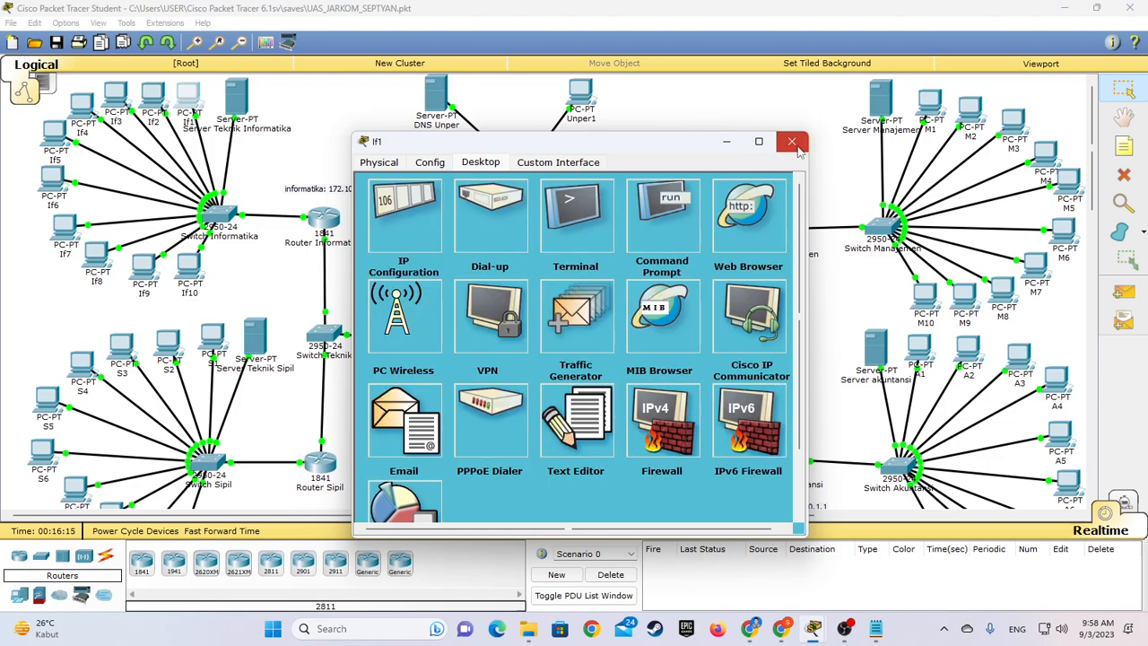
pyautogui.click(792, 141)
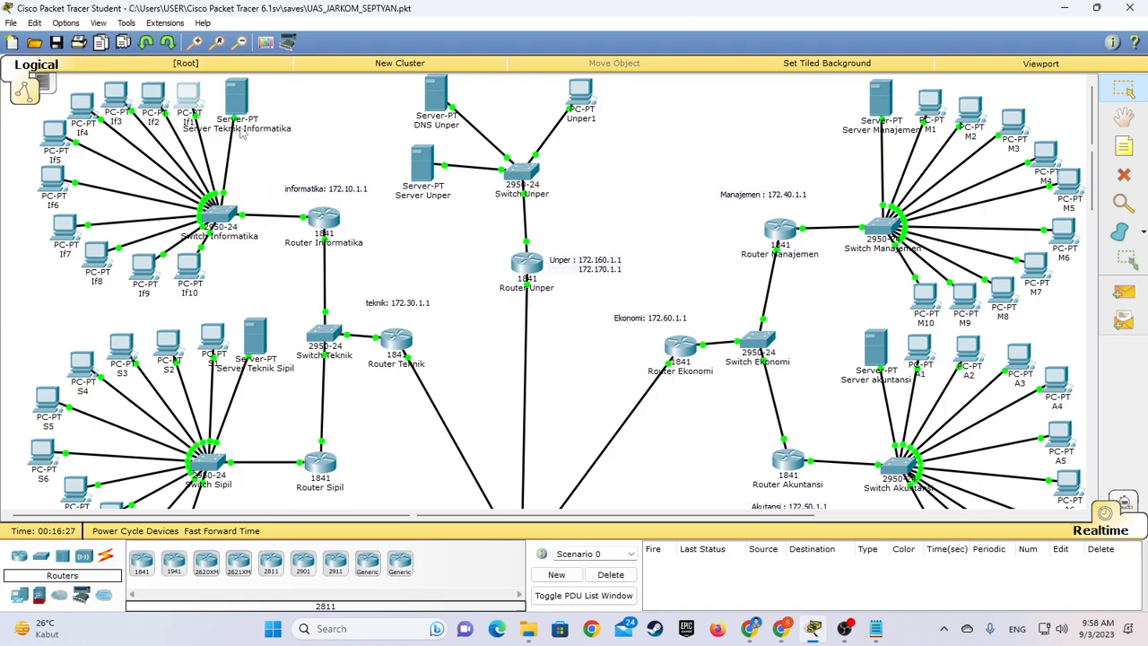
pyautogui.click(189, 103)
pyautogui.click(415, 218)
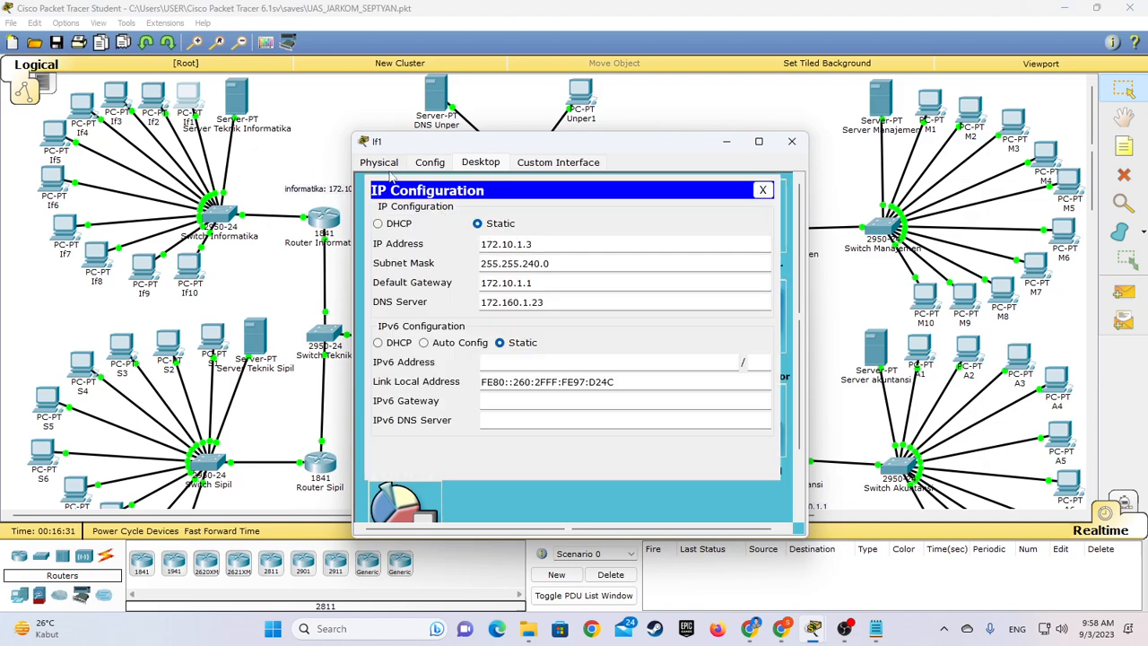
pyautogui.click(792, 140)
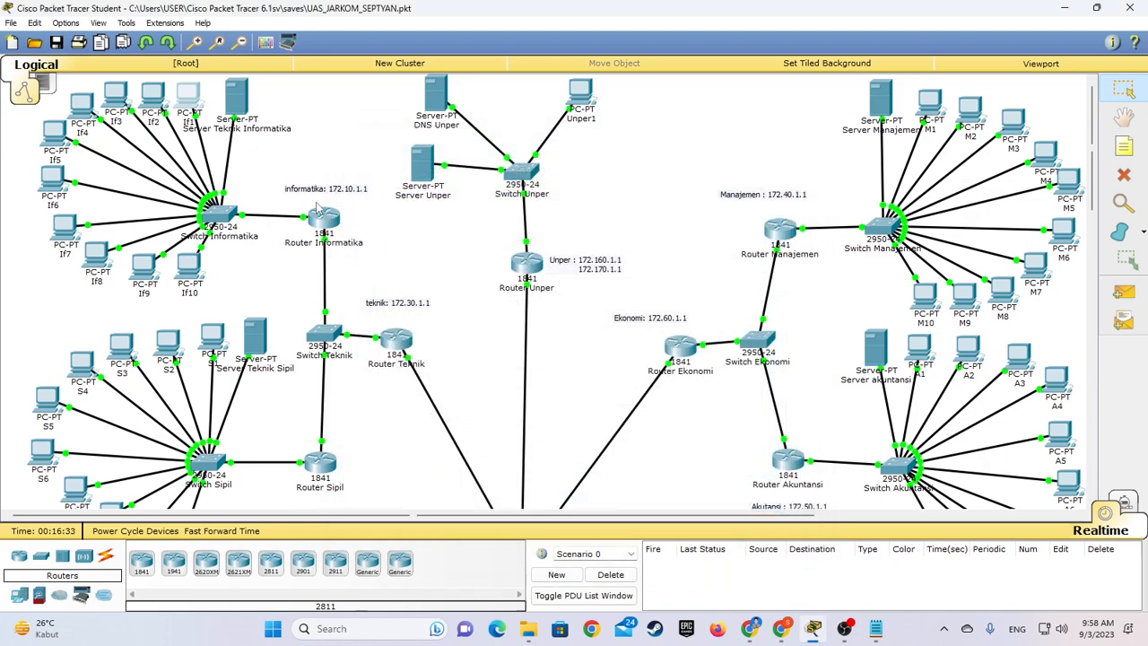
# Inspect the FastEthernet0/0 and FastEthernet0/1 interface settings of Router Informatika
pyautogui.click(325, 221)
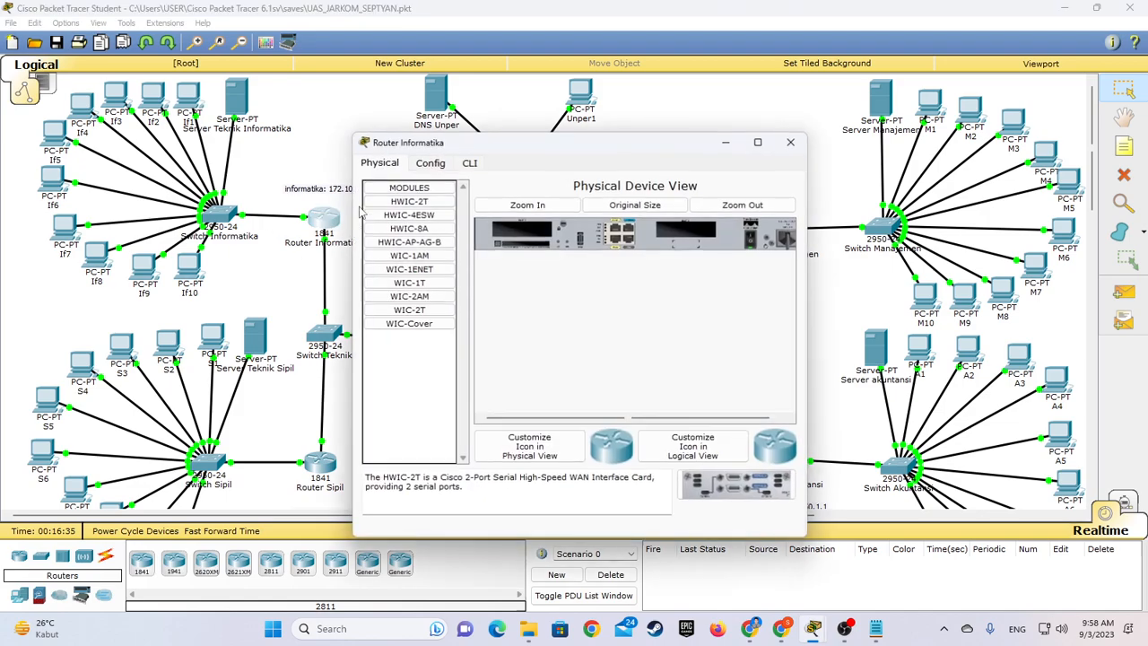
pyautogui.click(429, 162)
pyautogui.click(405, 310)
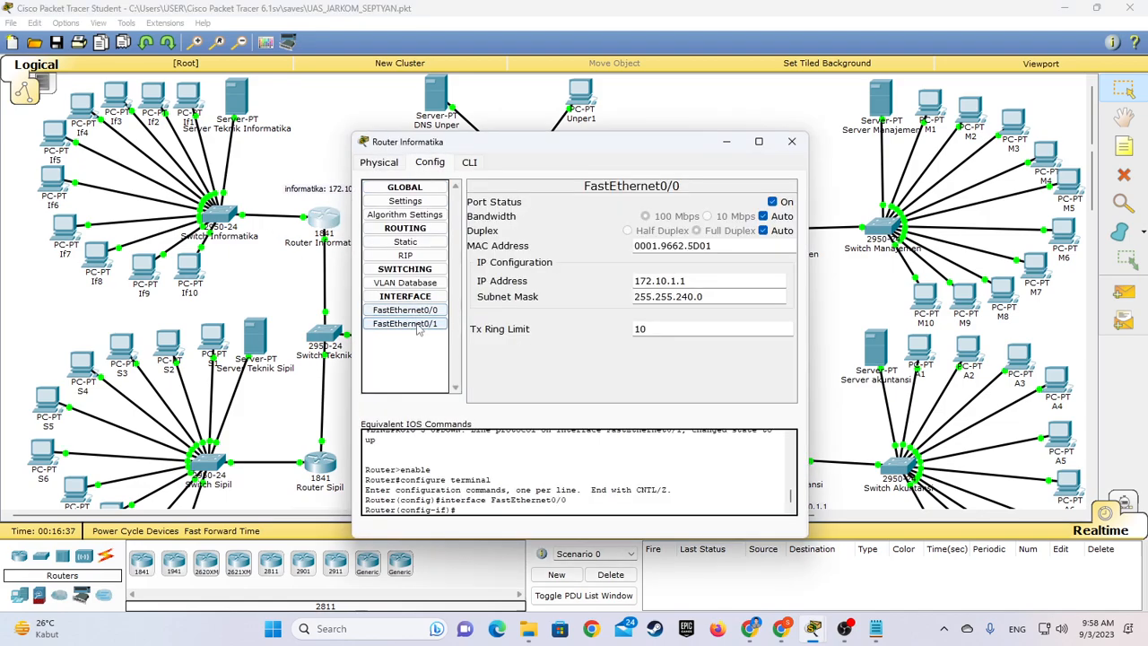
pyautogui.click(404, 323)
pyautogui.click(405, 310)
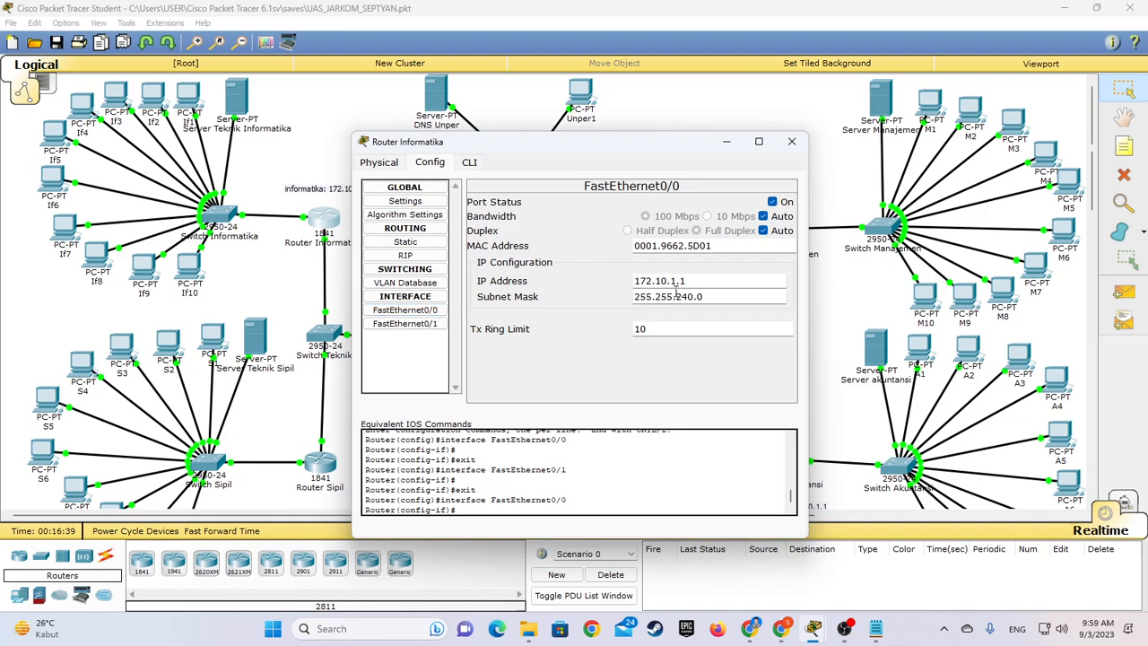
pyautogui.click(792, 141)
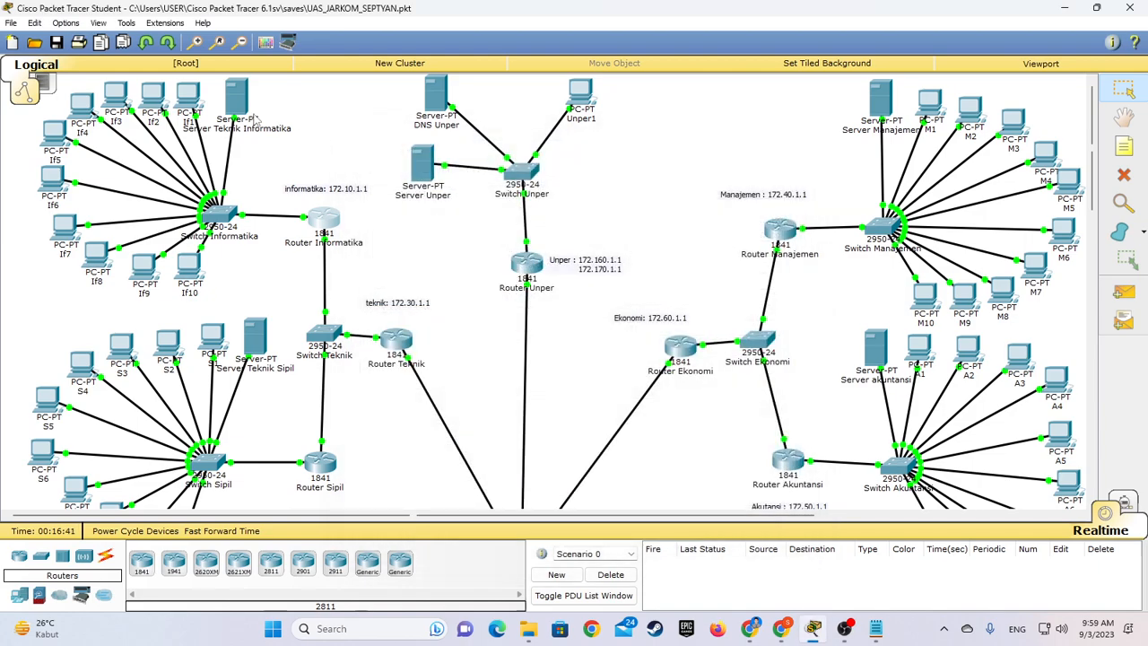
# Check the global settings and the IP configuration of Server Teknik Informatika
pyautogui.click(249, 103)
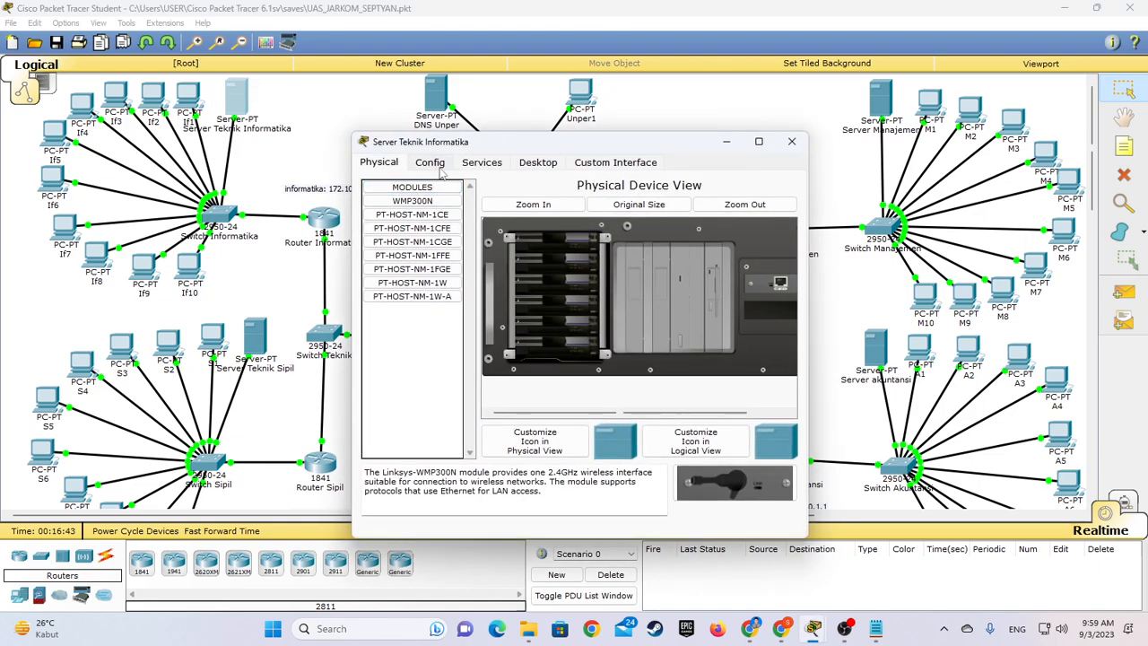
pyautogui.click(430, 162)
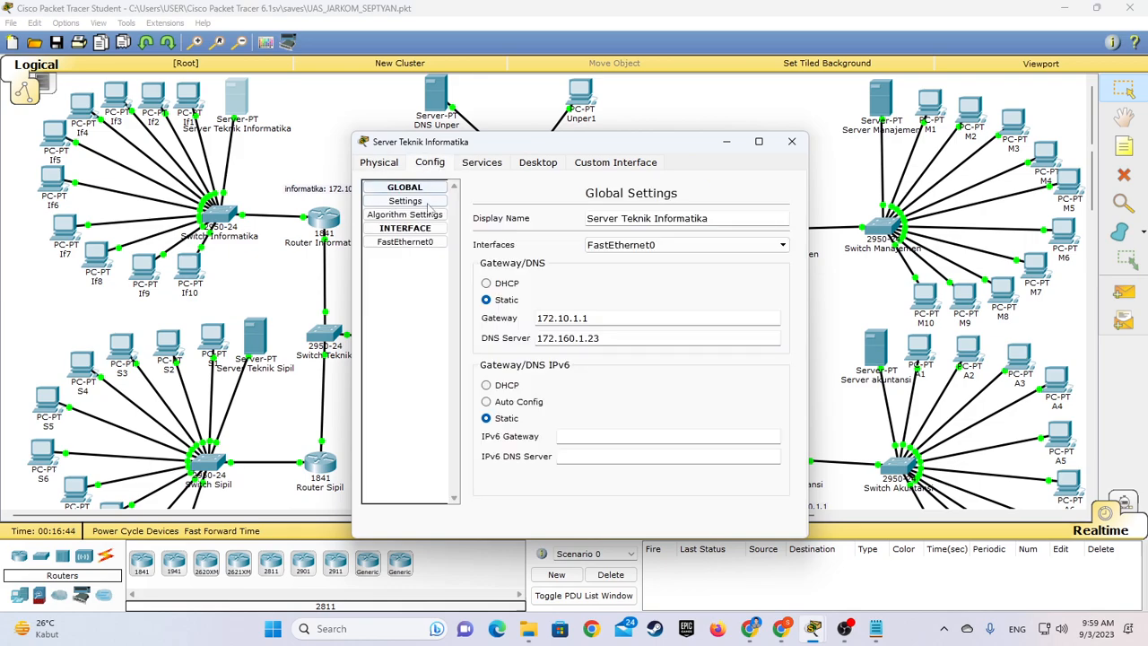
pyautogui.click(538, 162)
pyautogui.click(434, 209)
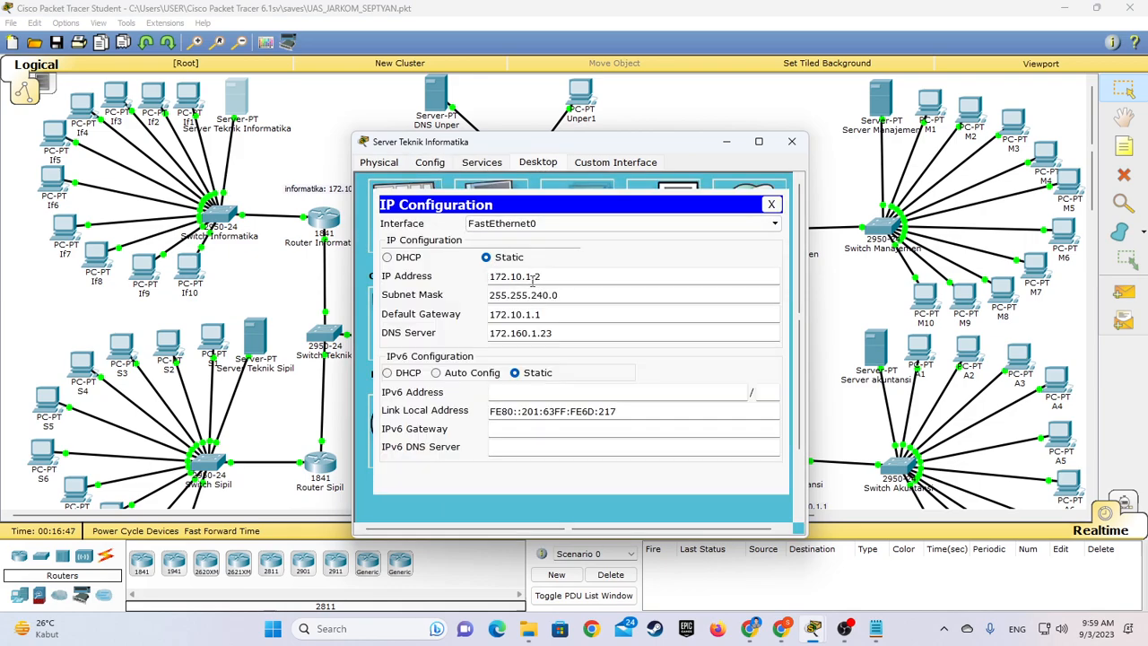
pyautogui.click(771, 204)
pyautogui.click(792, 141)
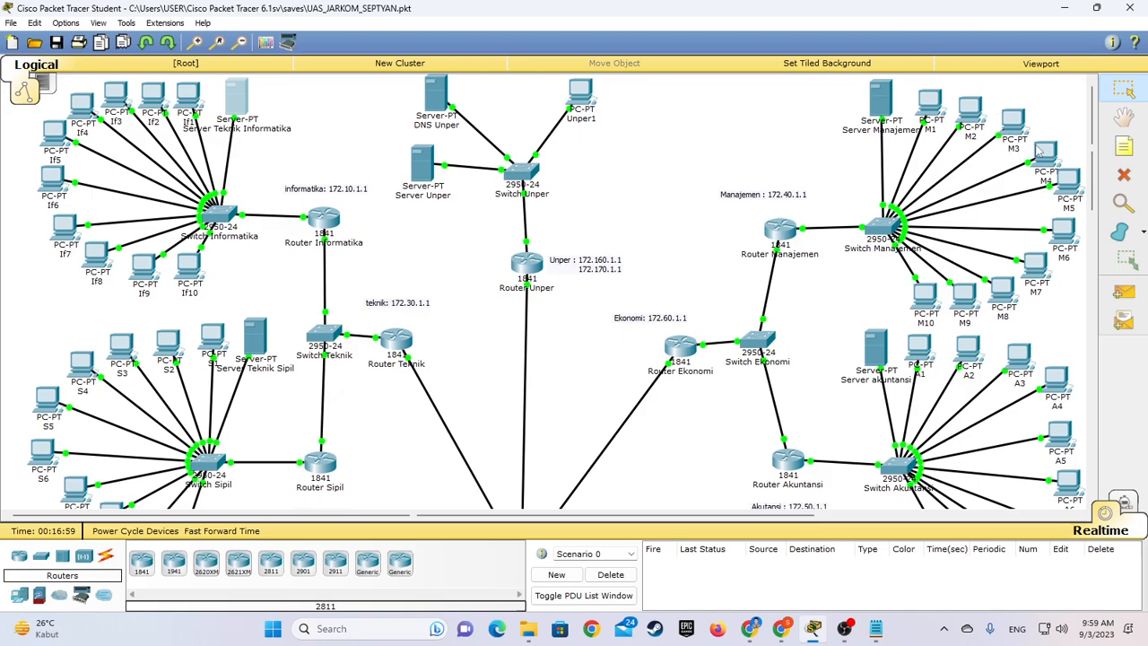
# Shift the "teknik: 172.30.1.1" label slightly so it sits above and between Switch Teknik and Router Teknik
pyautogui.scroll(-4, 628, 314)
pyautogui.scroll(3, 408, 253)
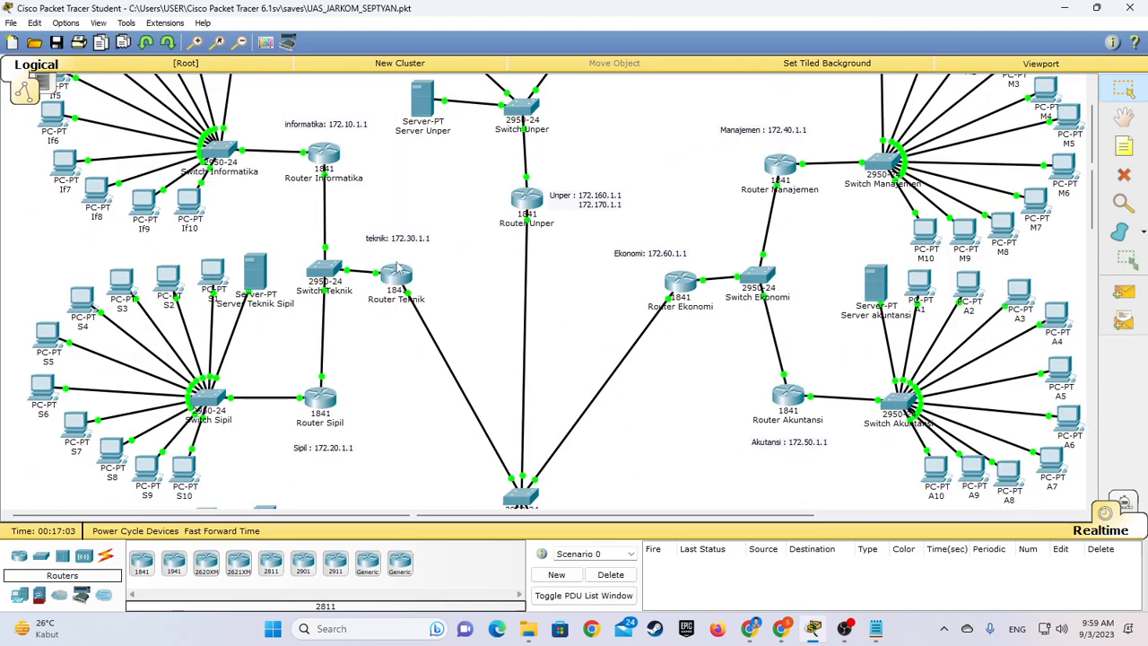
pyautogui.moveTo(393, 236); pyautogui.dragTo(378, 238)
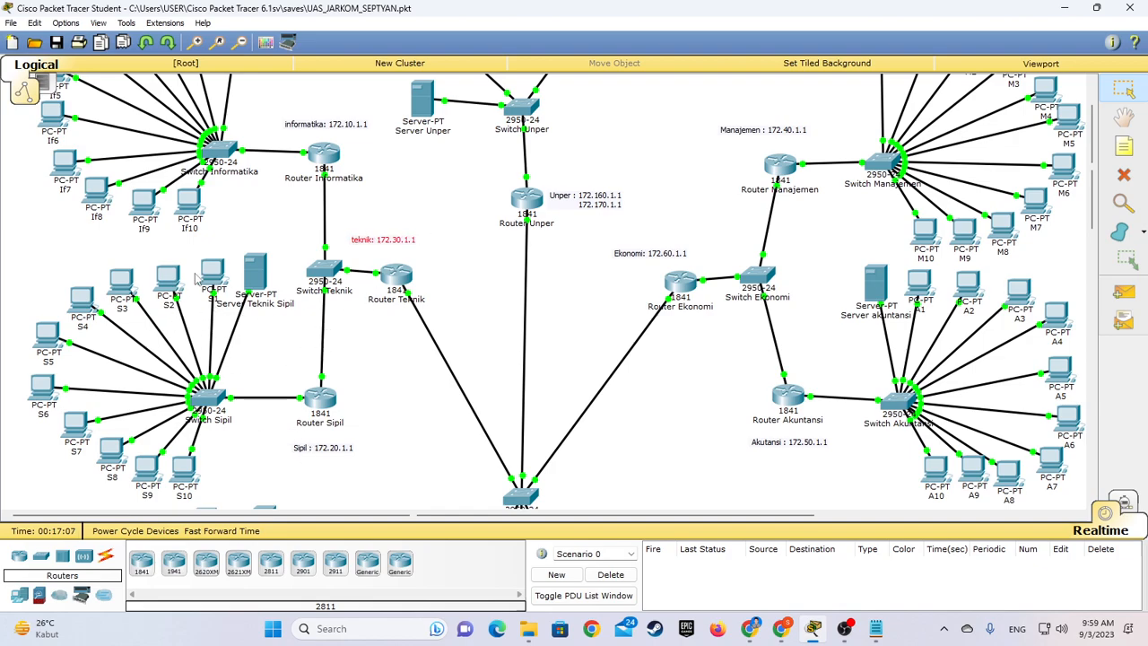
# Examine the remaining faculty networks and their address labels, from Ekonomi and Keguruan & Ilmu Pendidikan down to the Pertanian branches
pyautogui.scroll(-3, 182, 296)
pyautogui.scroll(3, 764, 339)
pyautogui.scroll(-5, 765, 339)
pyautogui.scroll(4, 735, 330)
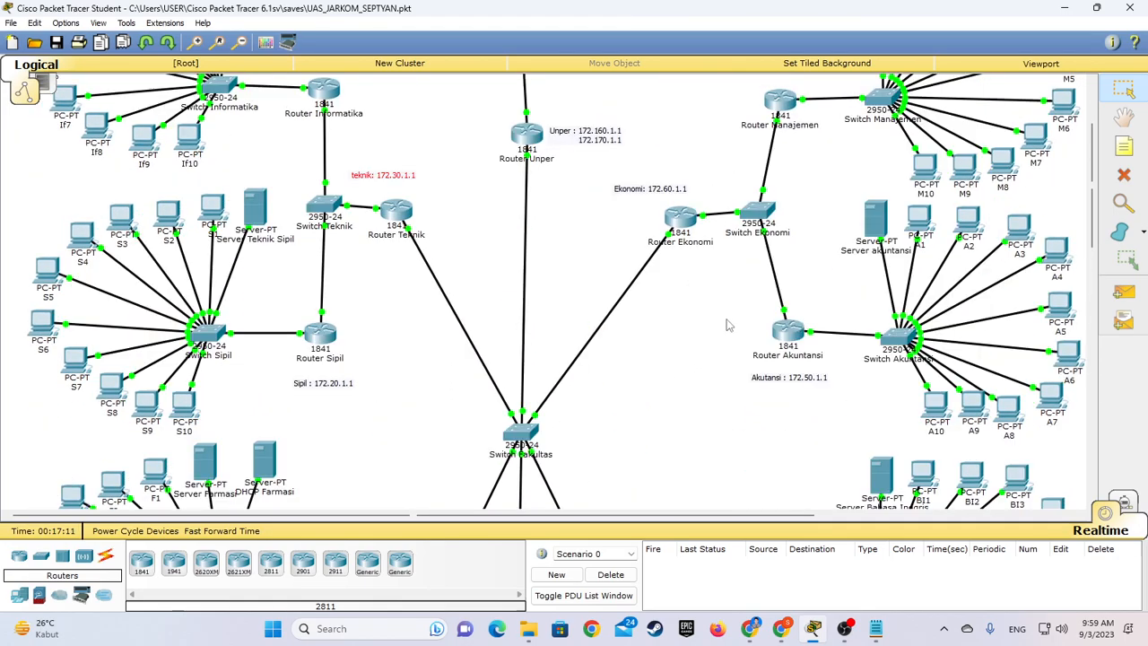
pyautogui.scroll(-6, 730, 326)
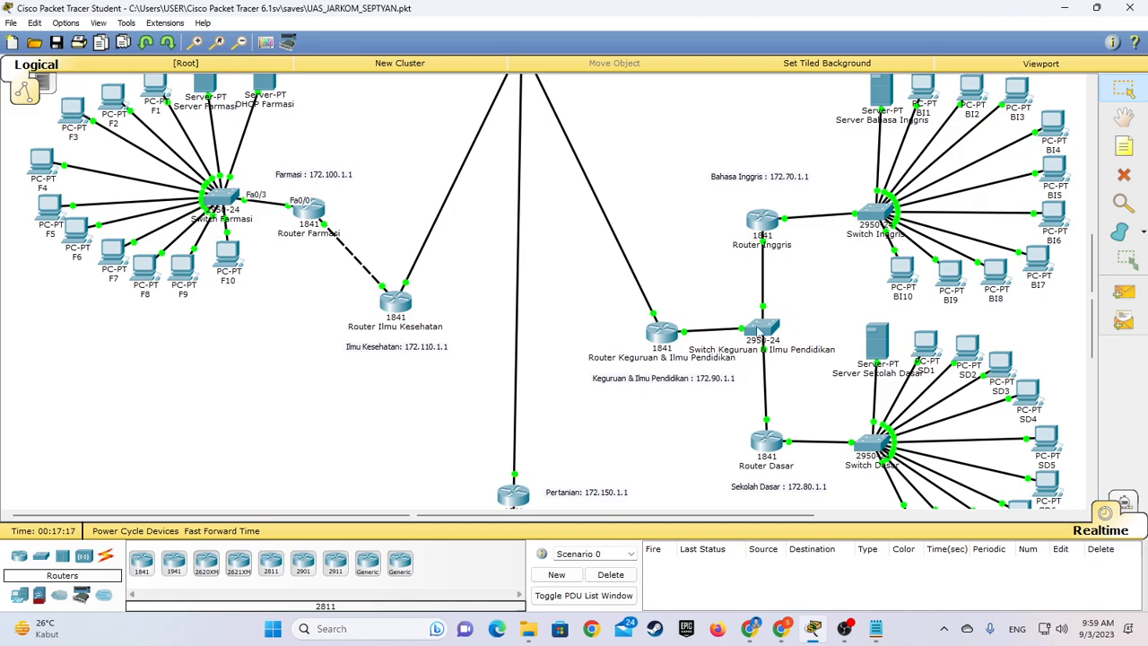
pyautogui.scroll(-2, 787, 297)
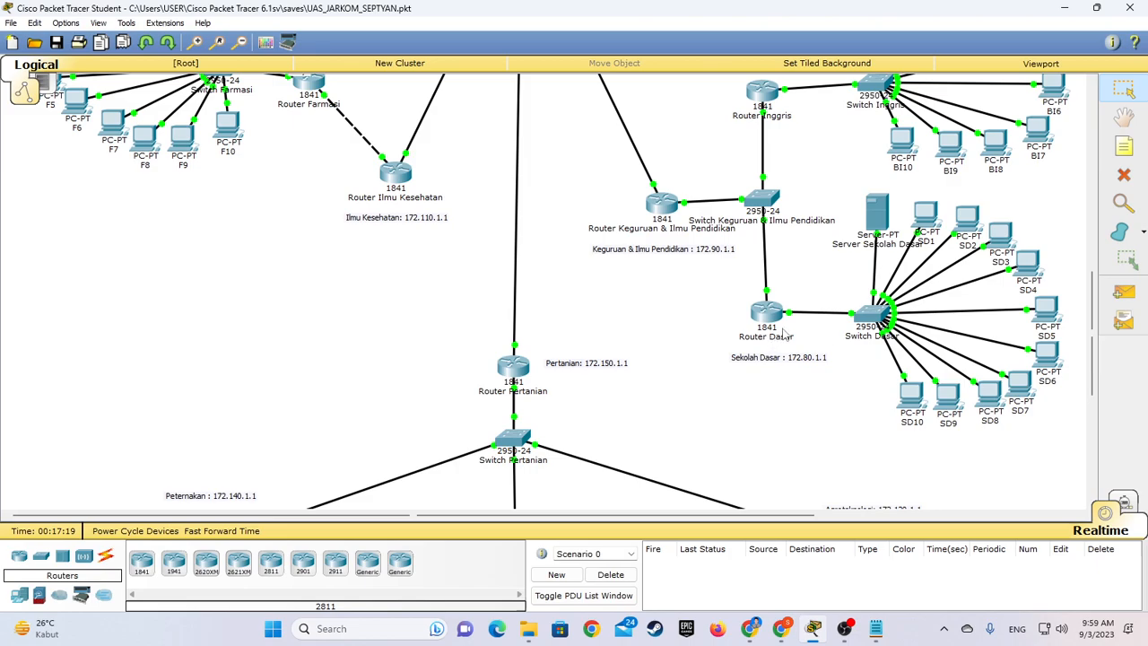
pyautogui.scroll(-2, 742, 353)
pyautogui.scroll(-1, 476, 343)
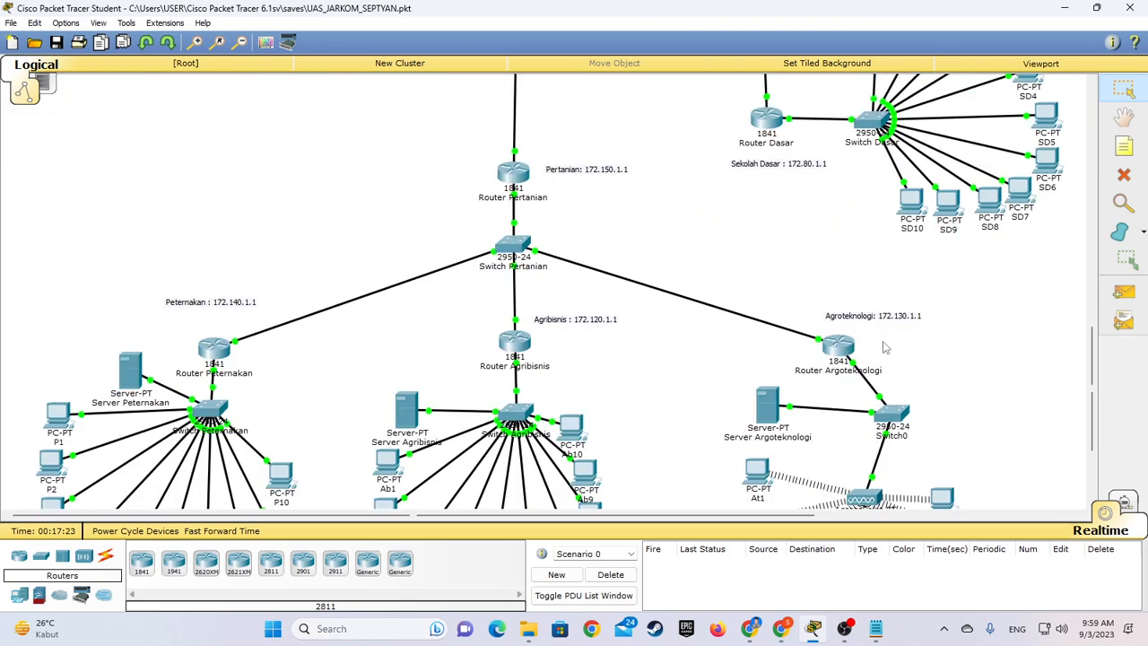
pyautogui.scroll(-3, 883, 348)
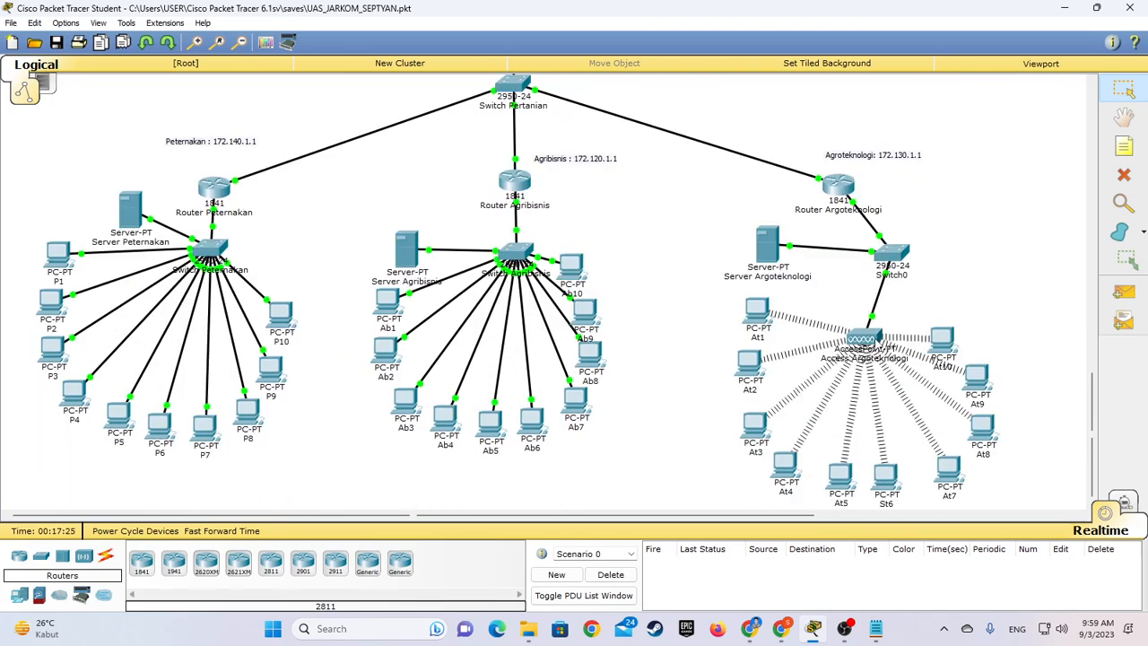
pyautogui.scroll(10, 877, 343)
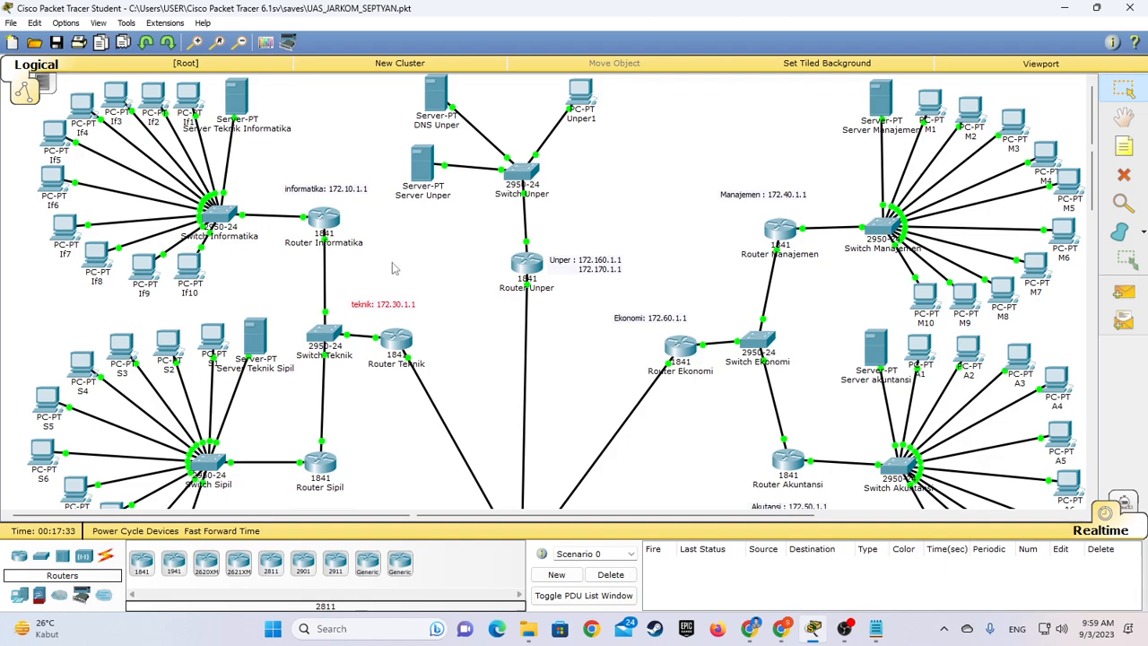
# Open the static routes of Router Informatika and move its window aside from the topology
pyautogui.click(327, 219)
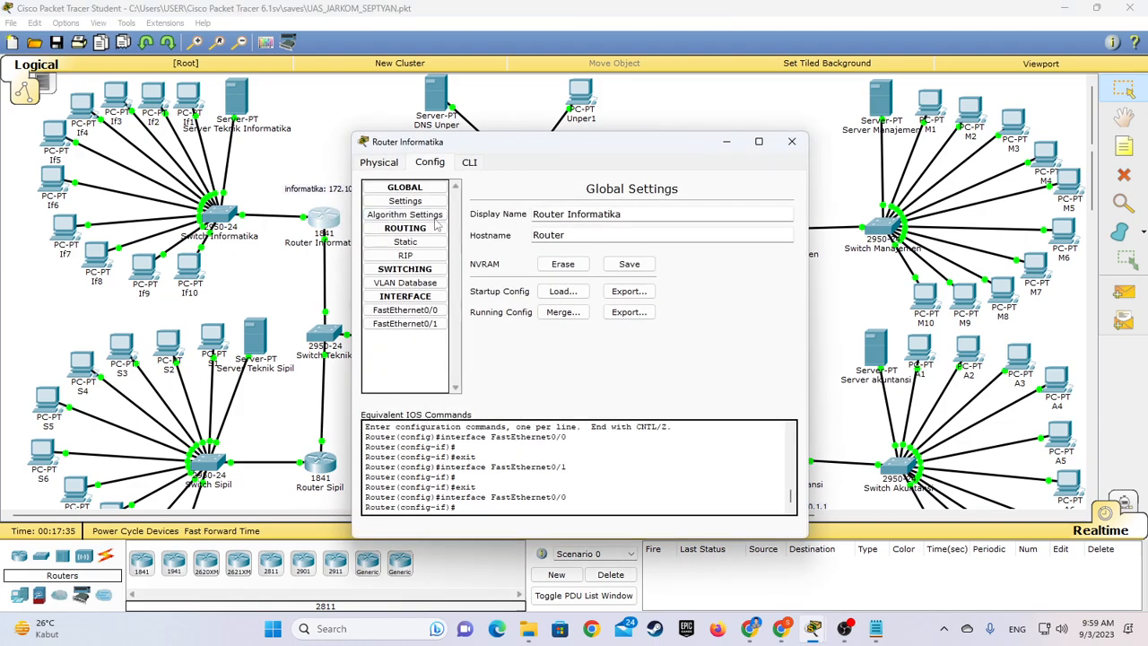
pyautogui.click(412, 242)
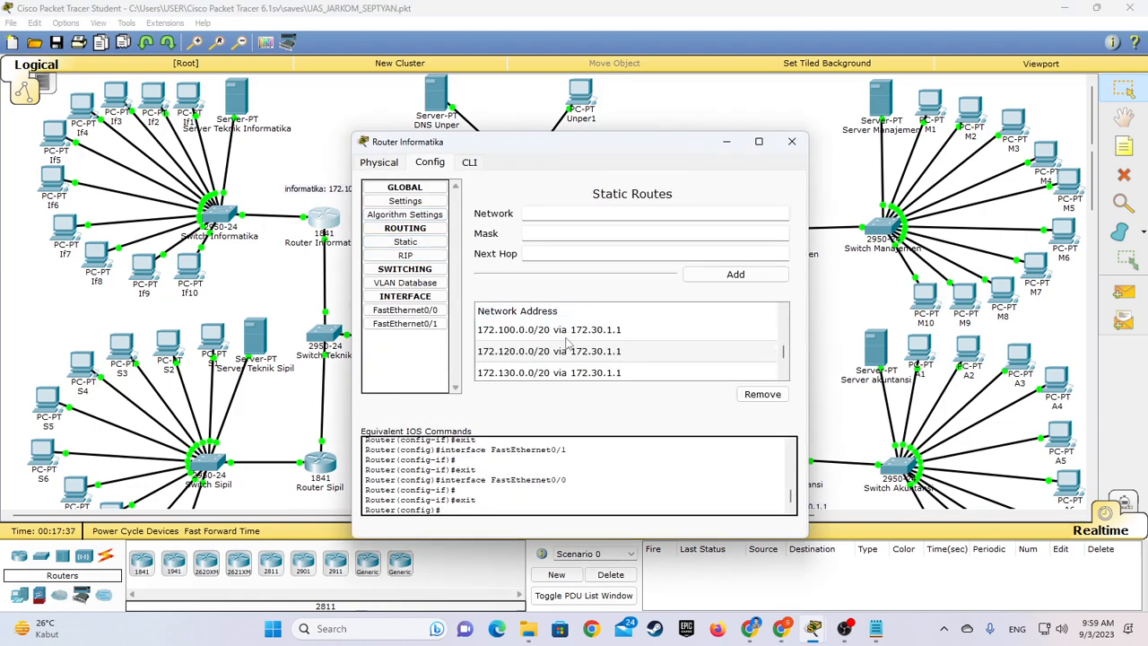
pyautogui.moveTo(514, 151); pyautogui.dragTo(576, 169)
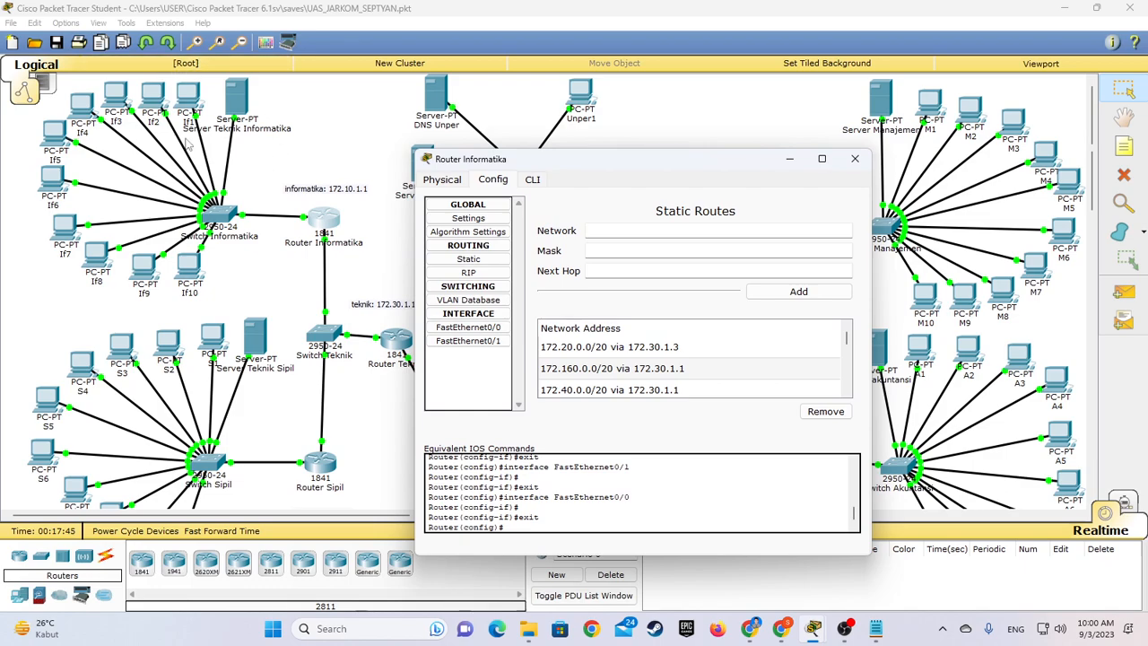
pyautogui.moveTo(557, 169); pyautogui.dragTo(467, 169)
pyautogui.moveTo(467, 164); pyautogui.dragTo(351, 155)
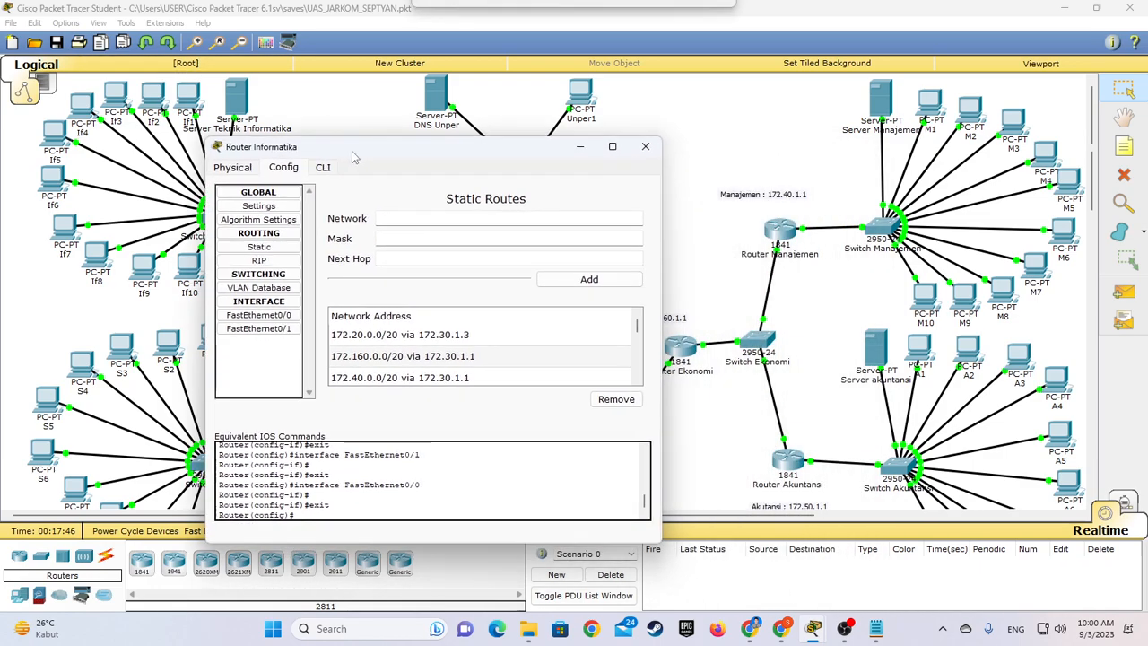
pyautogui.moveTo(453, 132); pyautogui.dragTo(566, 141)
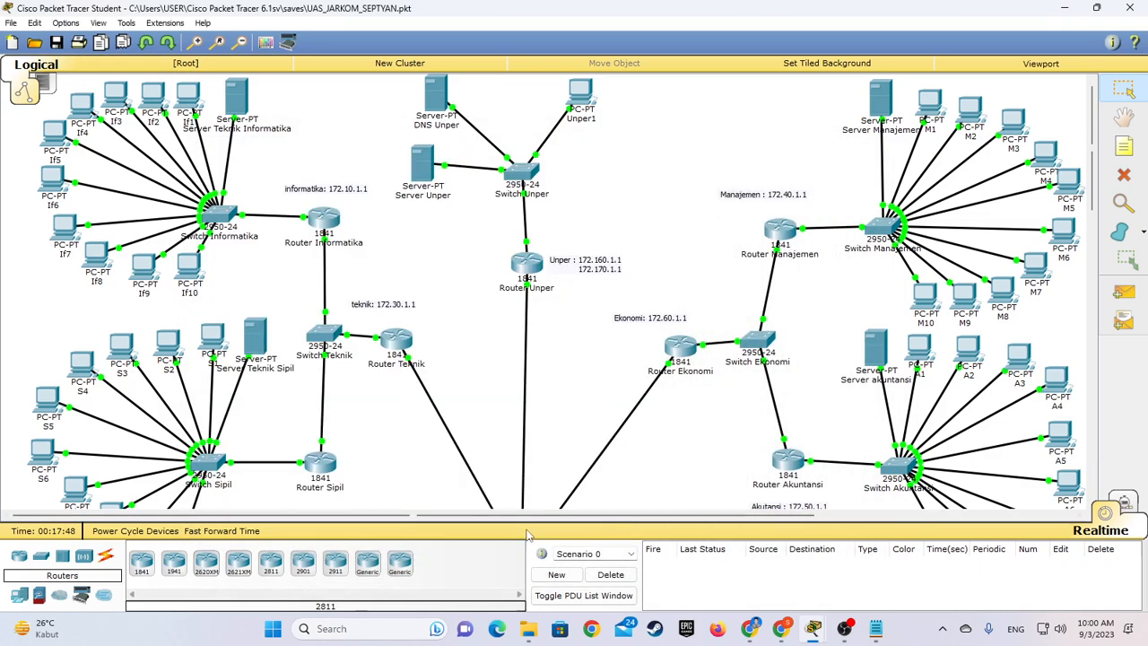
# Bring back the Router Informatika window beside the Sipil network and examine its static route 172.20.0.0/20 via 172.30.1.3
pyautogui.moveTo(813, 628)
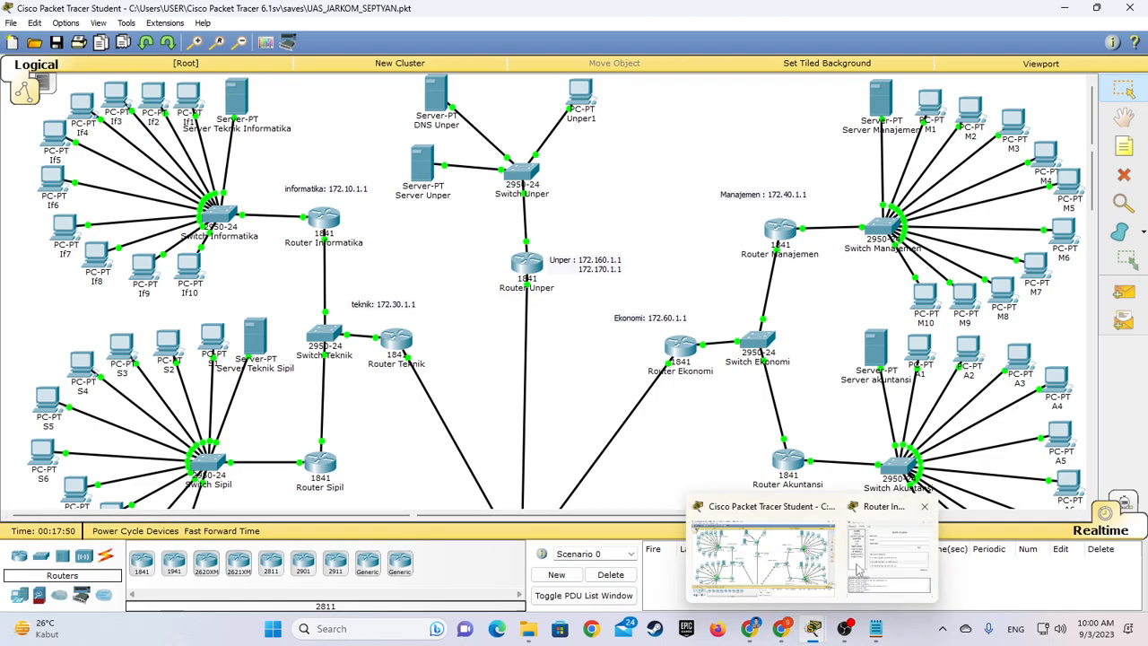
pyautogui.click(887, 559)
pyautogui.moveTo(478, 164); pyautogui.dragTo(733, 112)
pyautogui.scroll(-3, 159, 326)
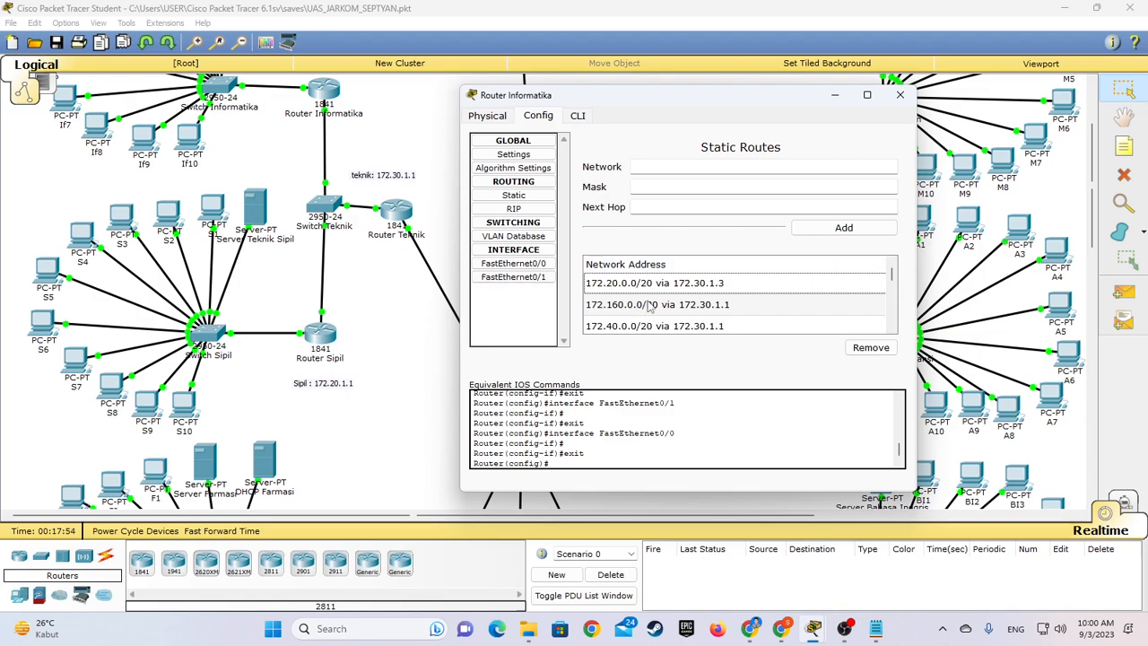
pyautogui.click(619, 291)
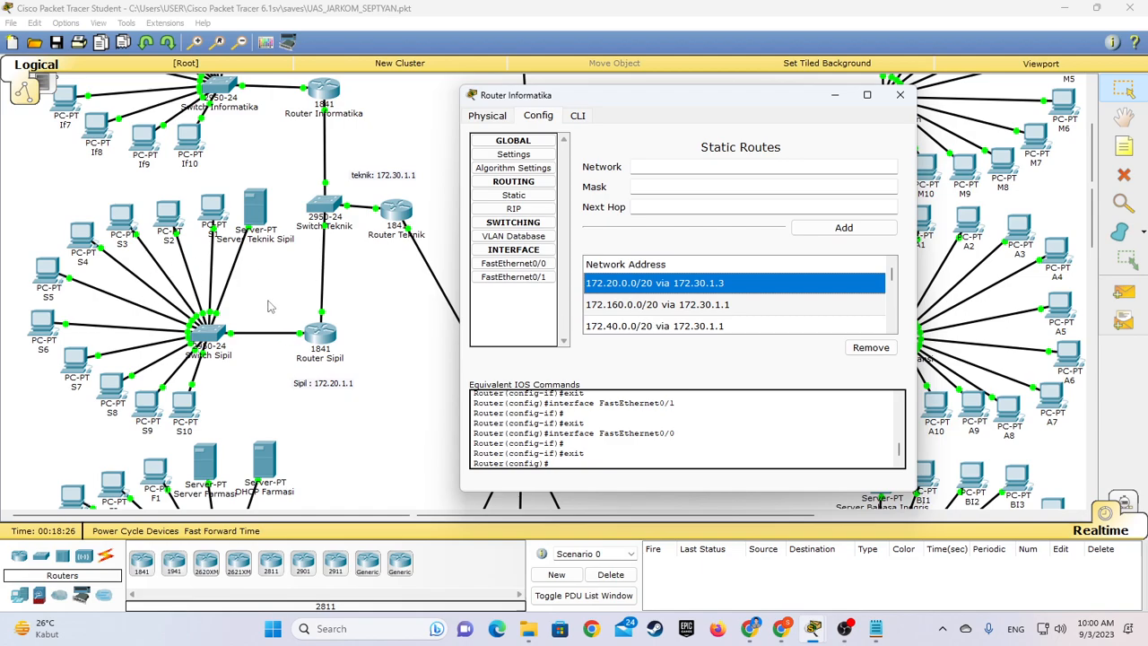
pyautogui.click(650, 209)
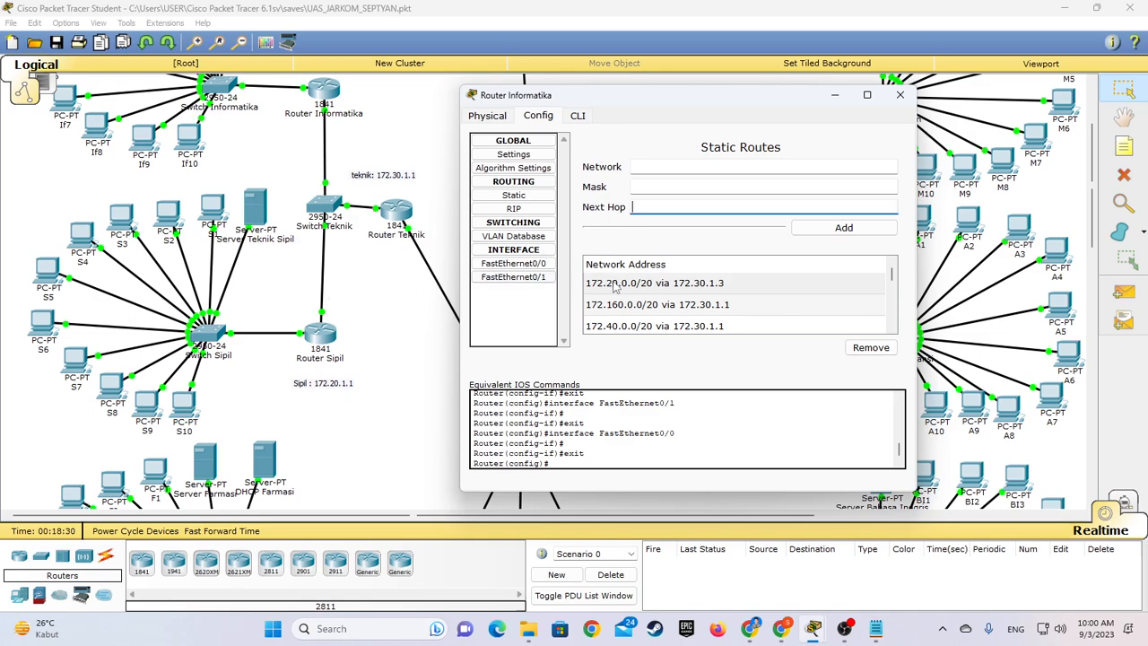
pyautogui.click(708, 285)
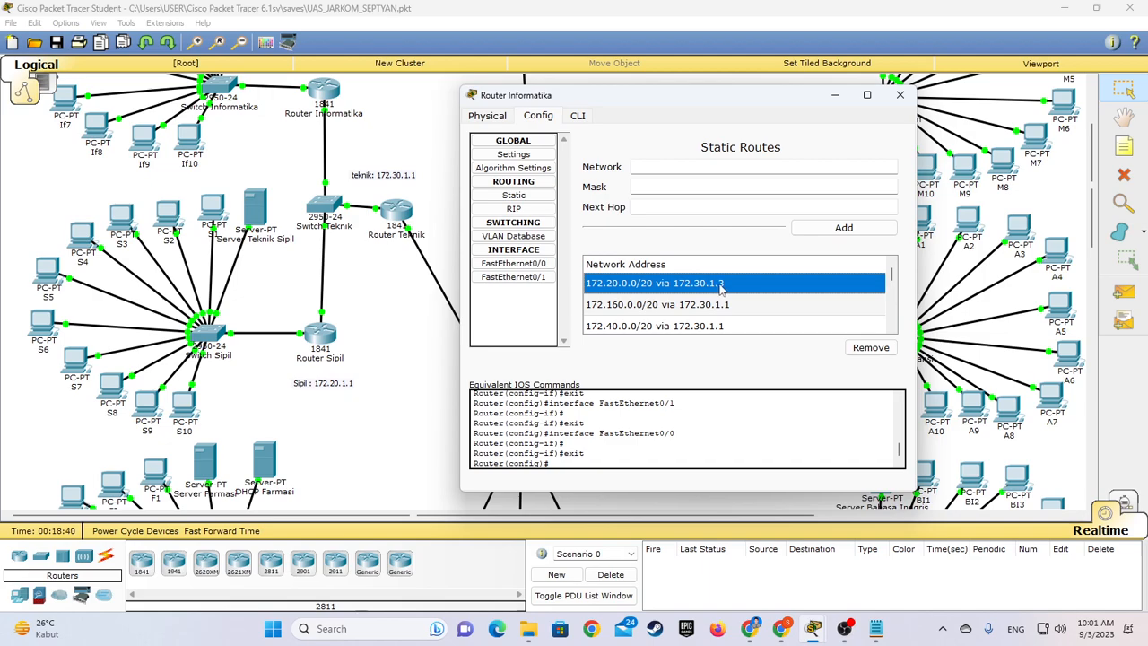
# Check the IP address on FastEthernet0/1 of Router Sipil against the route's next hop, and minimize the router window
pyautogui.click(425, 307)
pyautogui.click(321, 337)
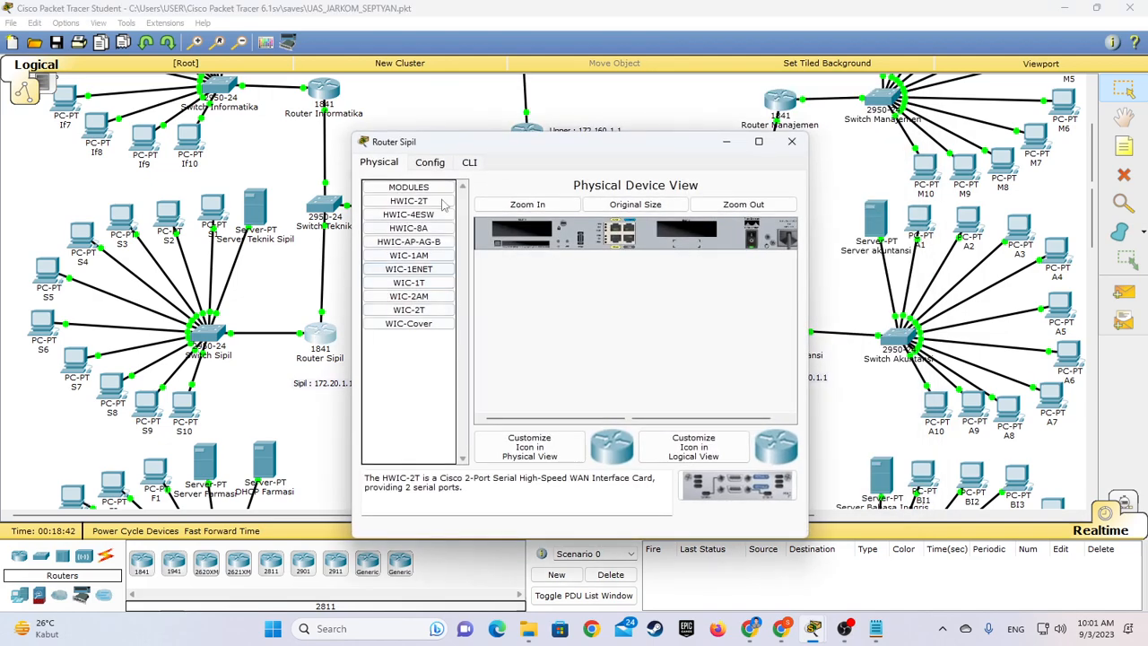
pyautogui.click(405, 323)
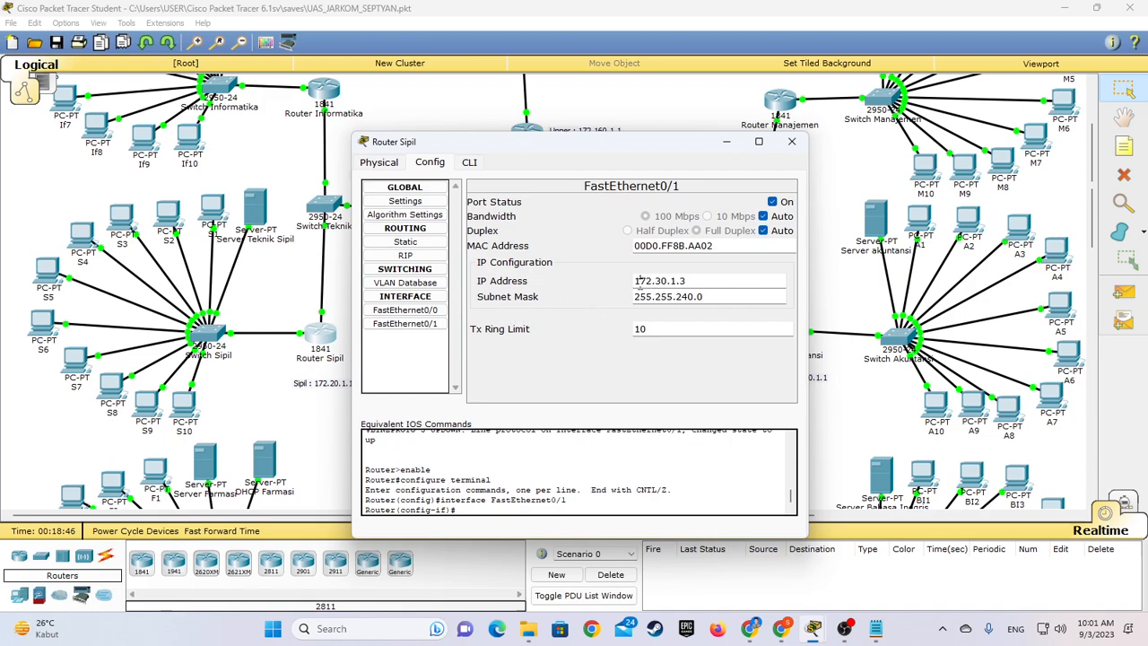
pyautogui.click(669, 281)
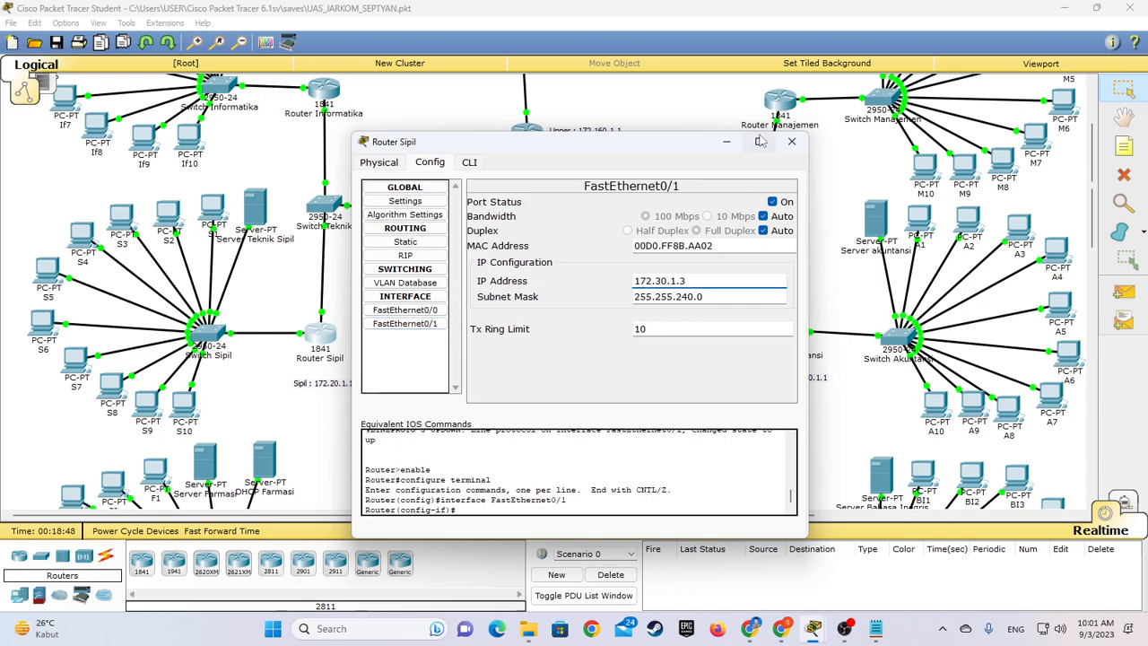
pyautogui.click(726, 143)
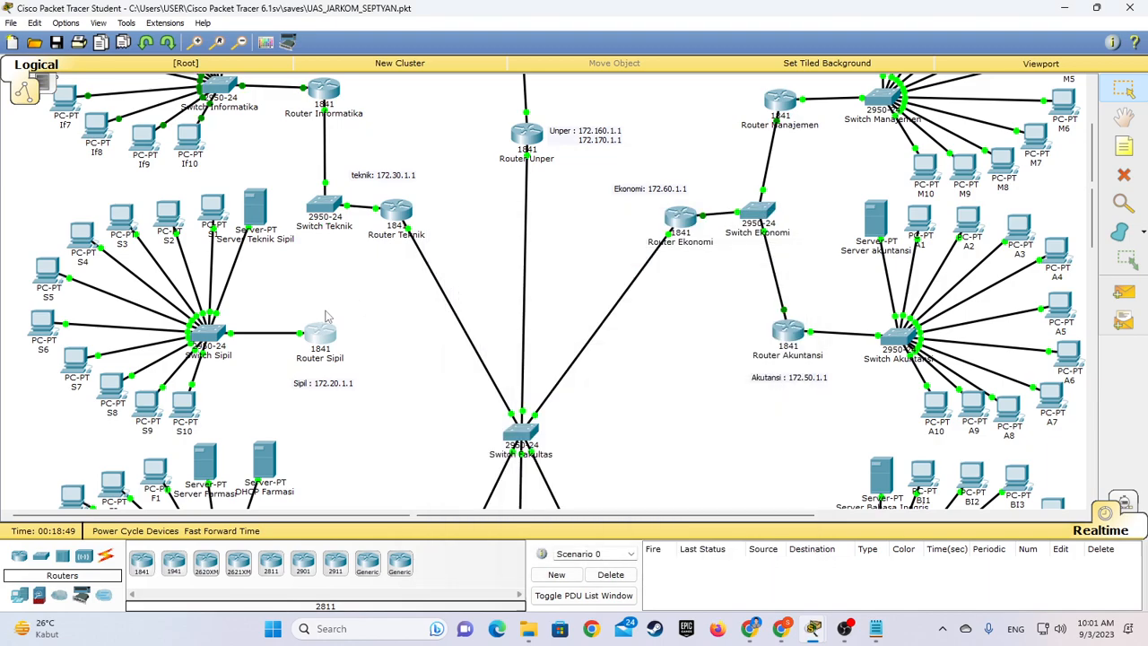
# Reattach the cable from Switch Teknik to the FastEthernet0/1 port of Router Sipil
pyautogui.click(314, 330)
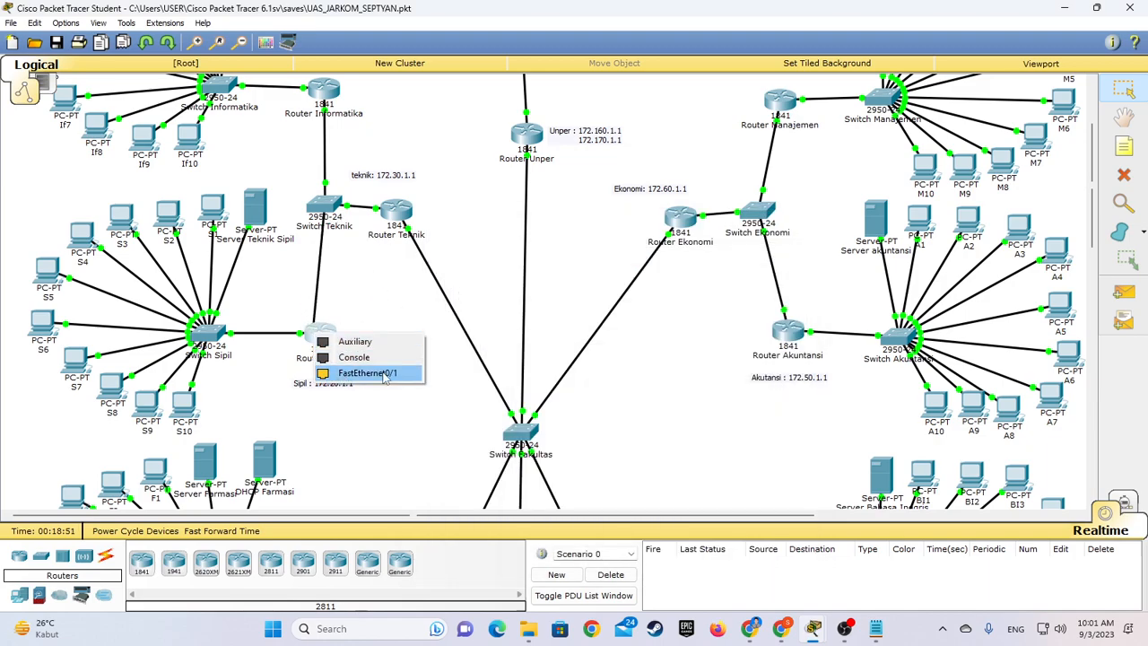
pyautogui.click(363, 378)
# Enable Always Show Port Labels in the interface preferences
pyautogui.click(66, 23)
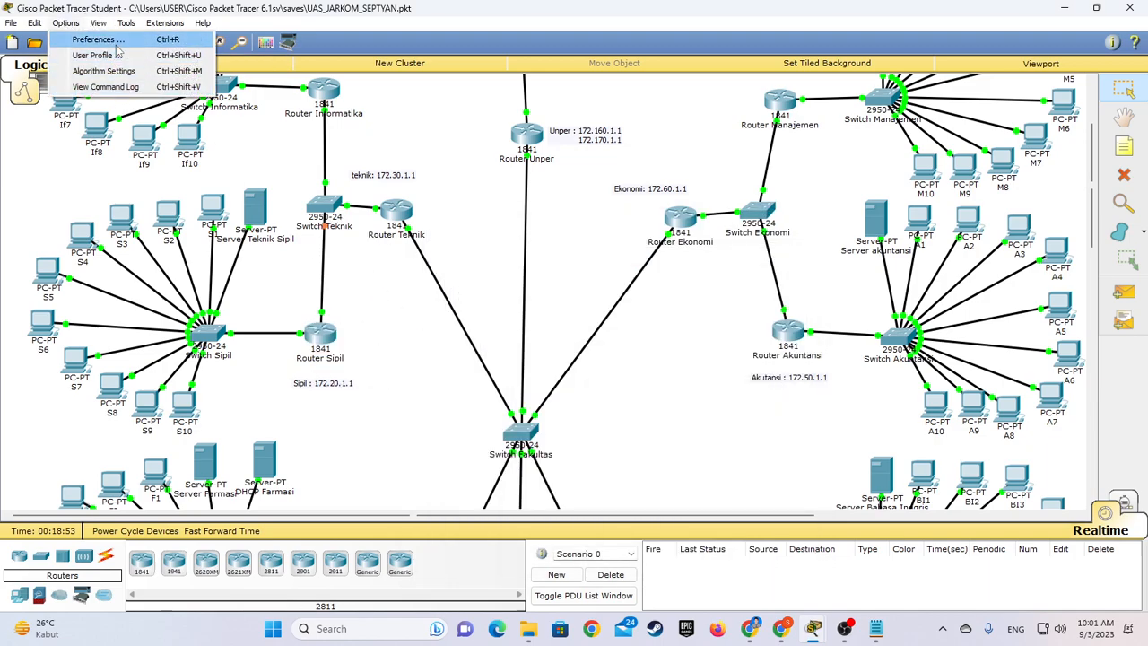
pyautogui.click(99, 39)
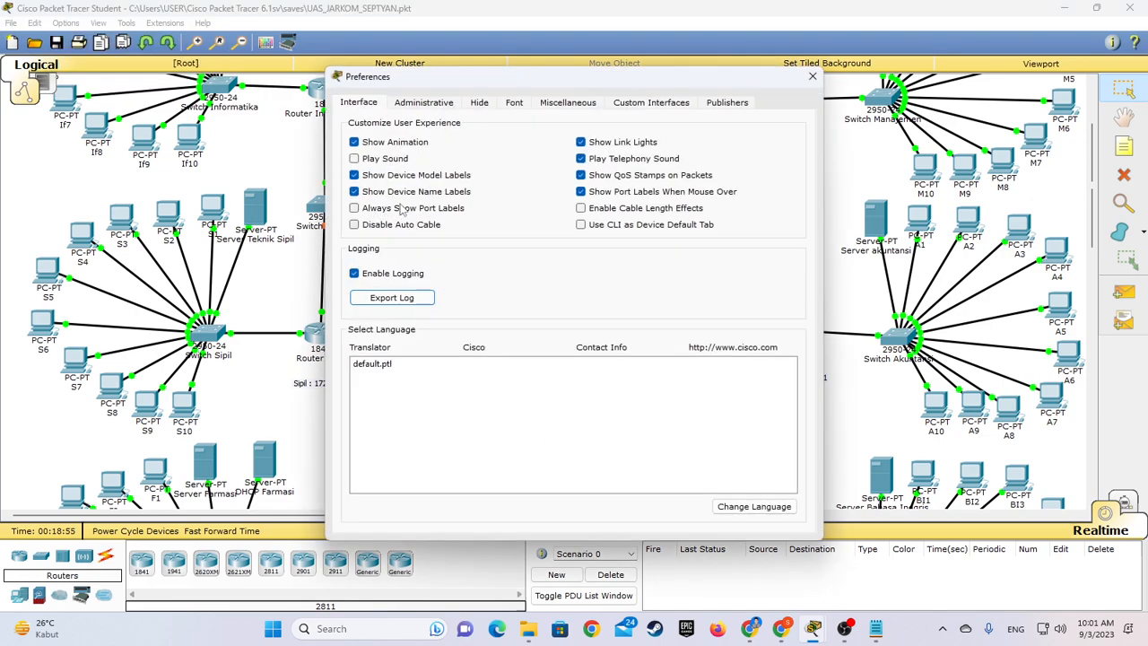
pyautogui.click(355, 208)
pyautogui.click(812, 76)
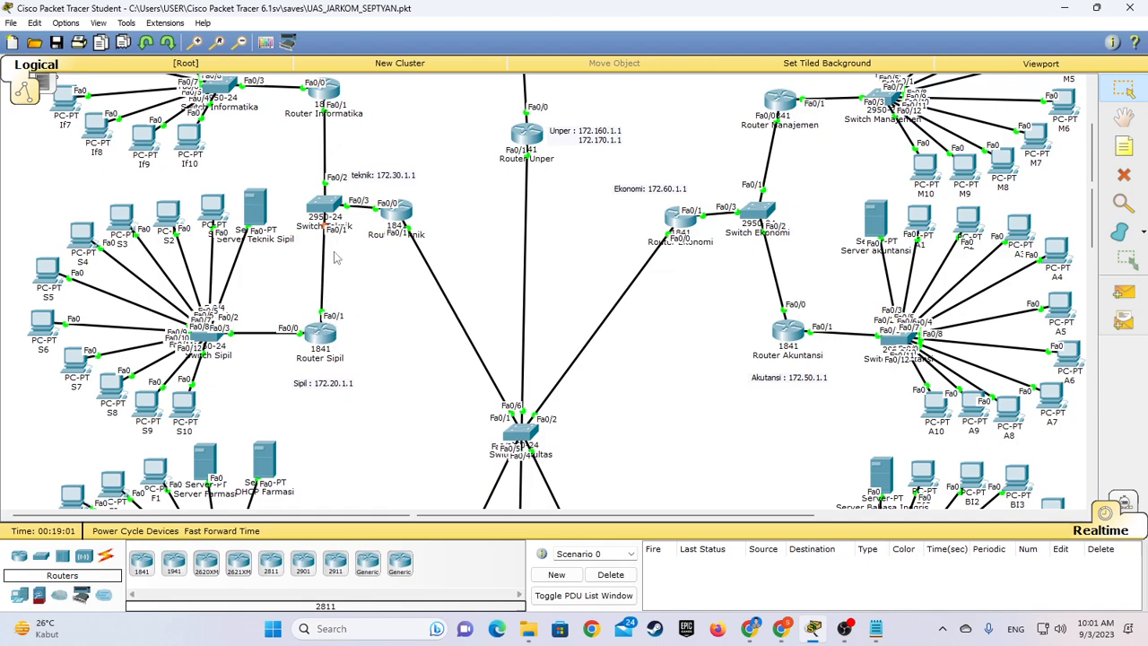
# Inspect the FastEthernet0/0 and FastEthernet0/1 IP configurations of Router Sipil
pyautogui.click(319, 339)
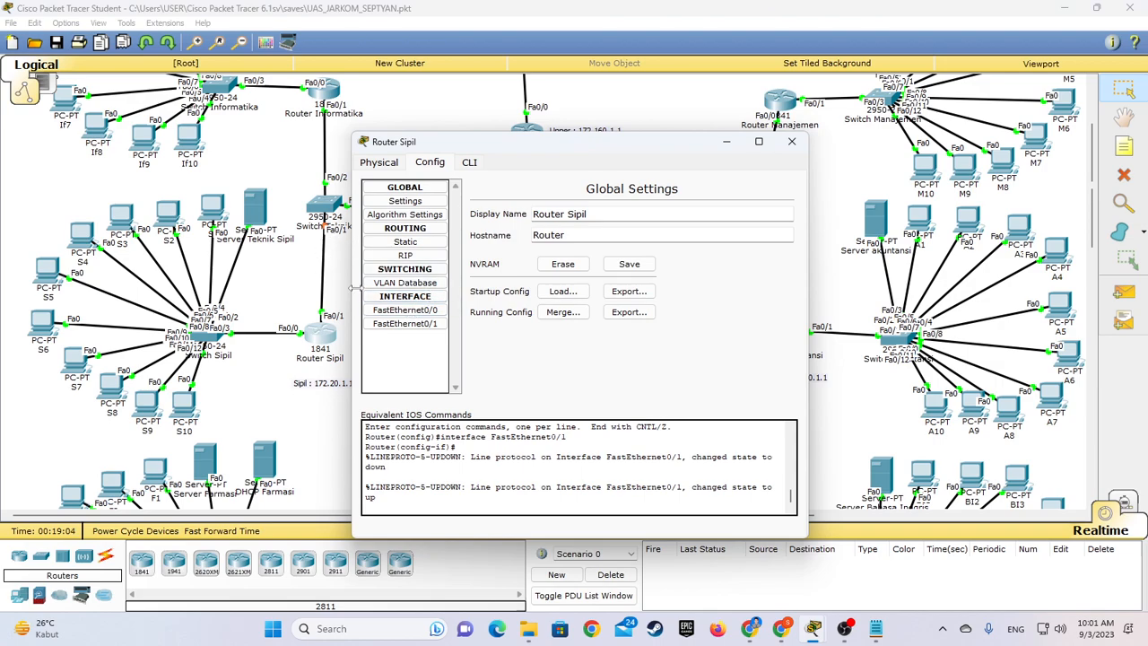
pyautogui.click(405, 310)
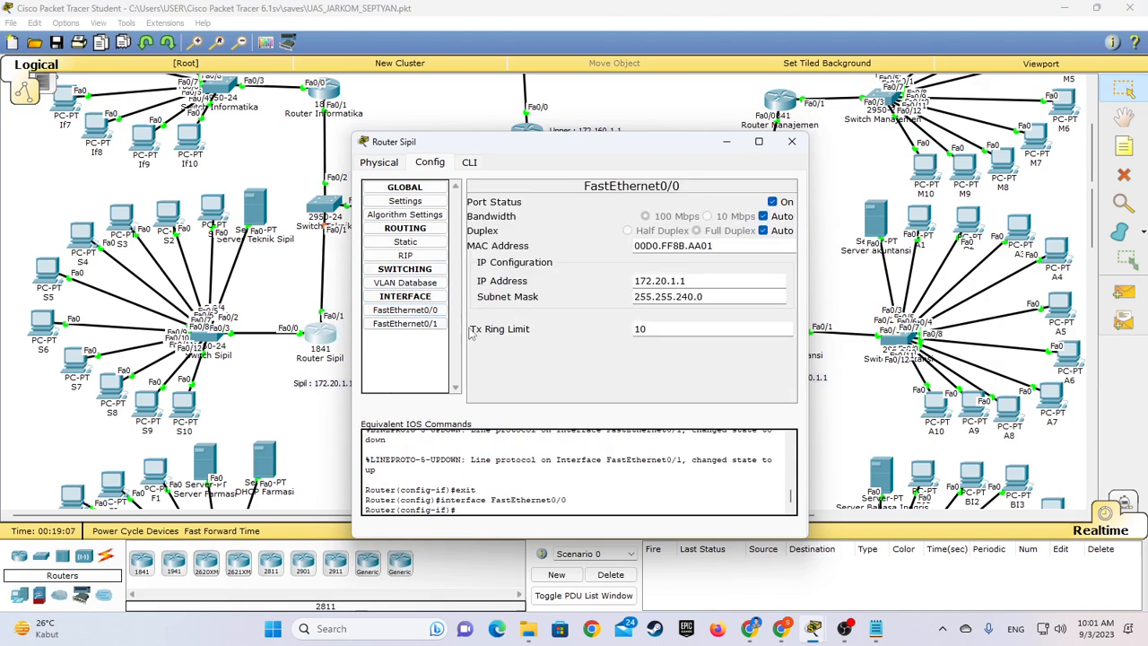
pyautogui.click(405, 323)
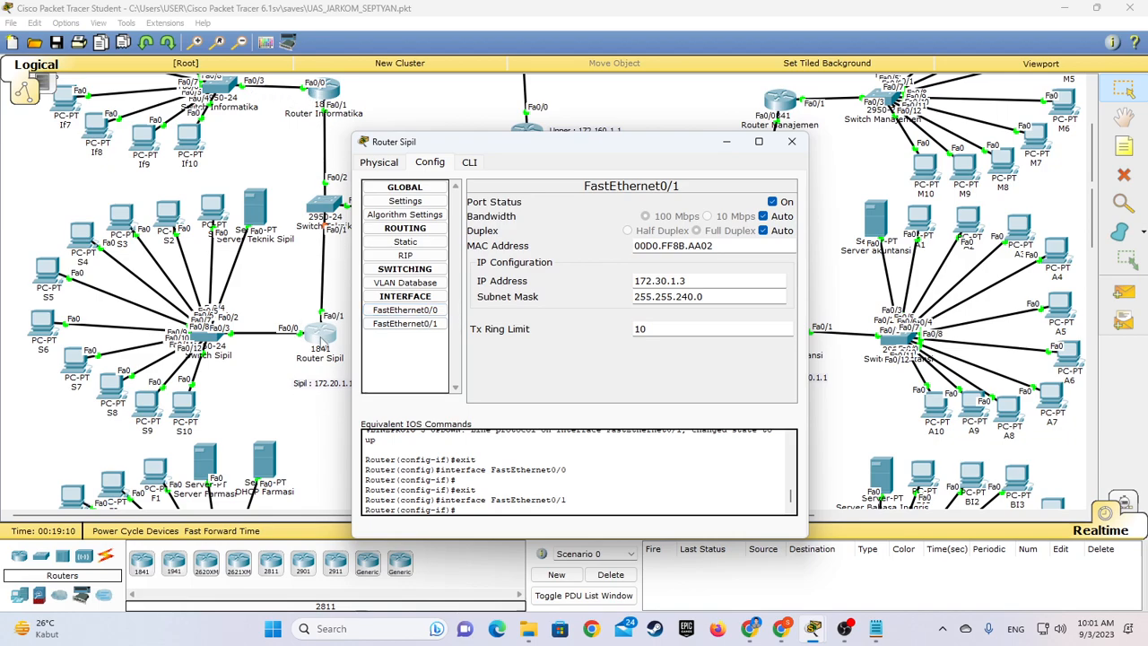
# Test connectivity between Informatika and Sipil by sending a simple PDU from PC If1 to PC S1
pyautogui.scroll(2, 178, 184)
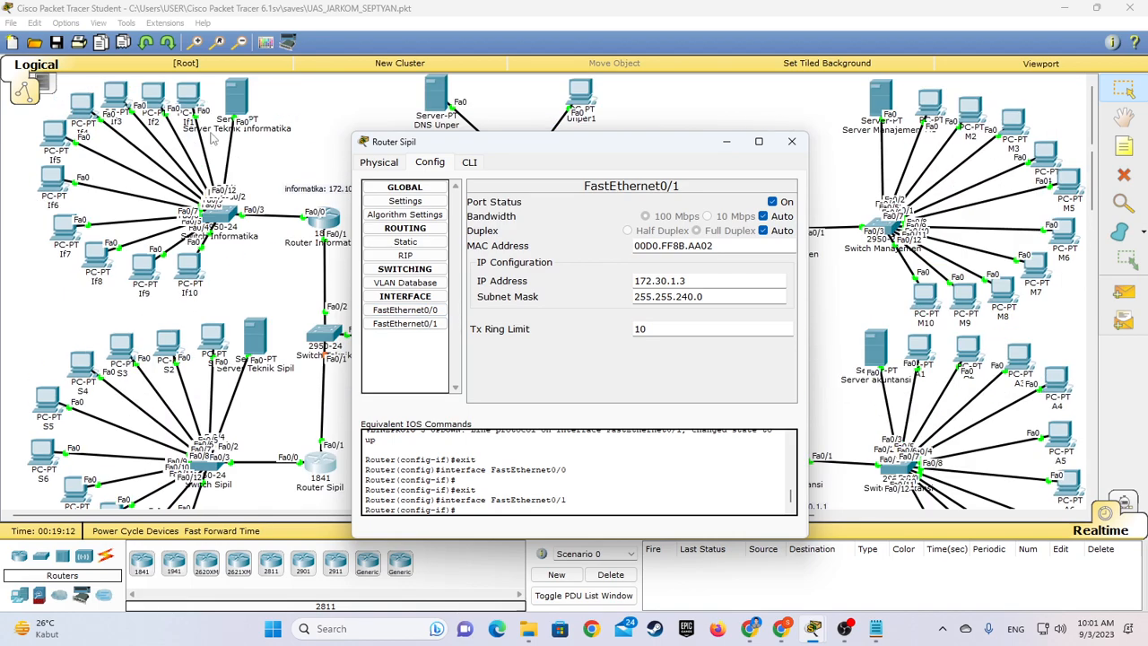
pyautogui.scroll(2, 234, 439)
pyautogui.scroll(-2, 243, 384)
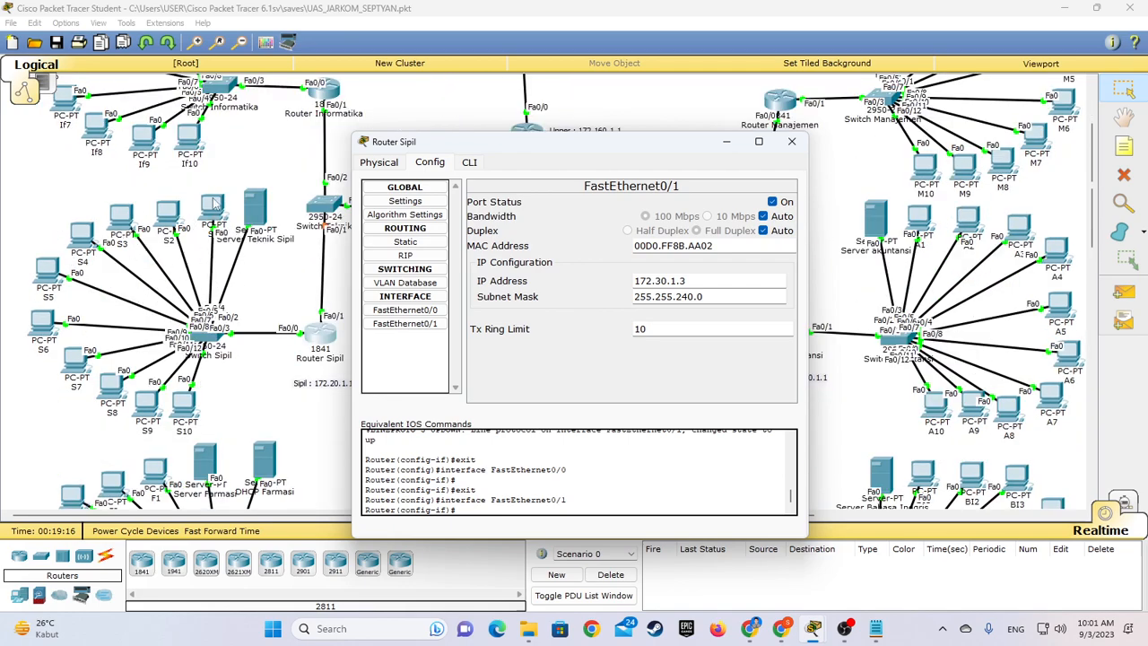
pyautogui.scroll(3, 205, 216)
pyautogui.click(249, 272)
pyautogui.click(1123, 296)
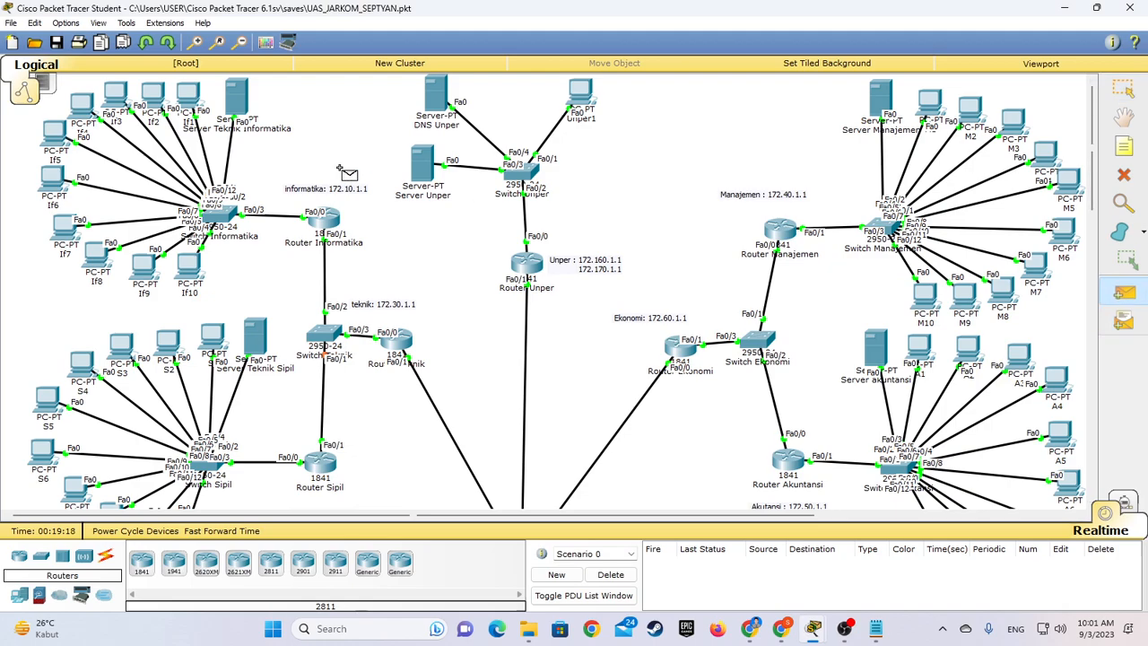
pyautogui.click(202, 104)
pyautogui.click(221, 350)
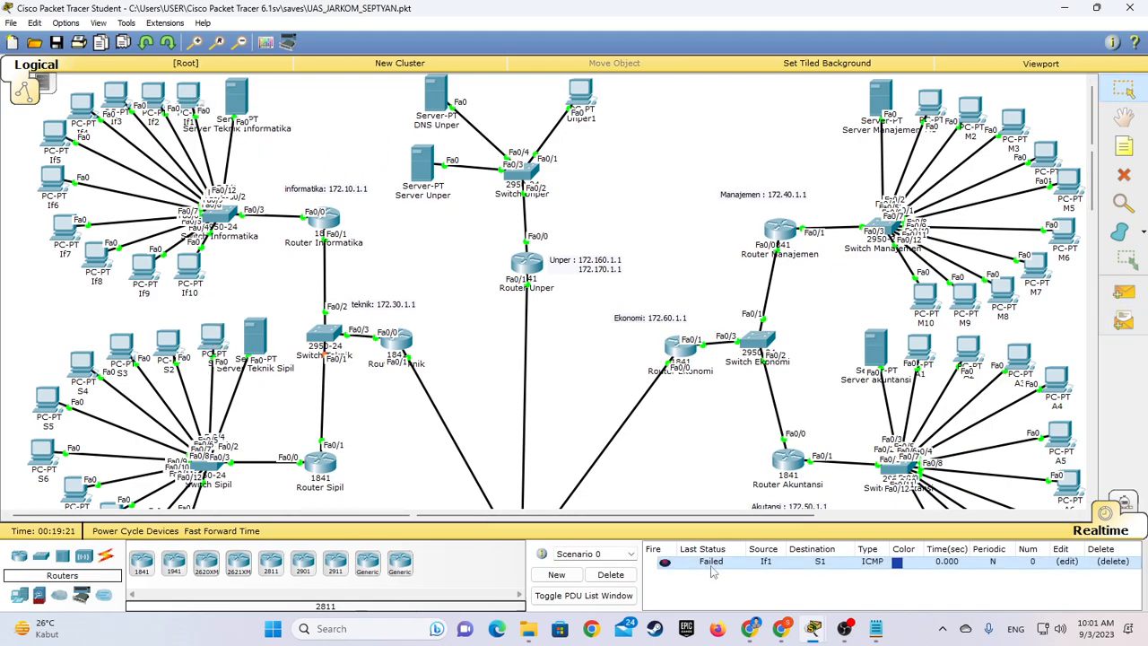
# Repeat the simple PDU test from PC If1 to PC S1 three more times
pyautogui.click(1124, 293)
pyautogui.click(190, 100)
pyautogui.click(221, 348)
pyautogui.click(1124, 292)
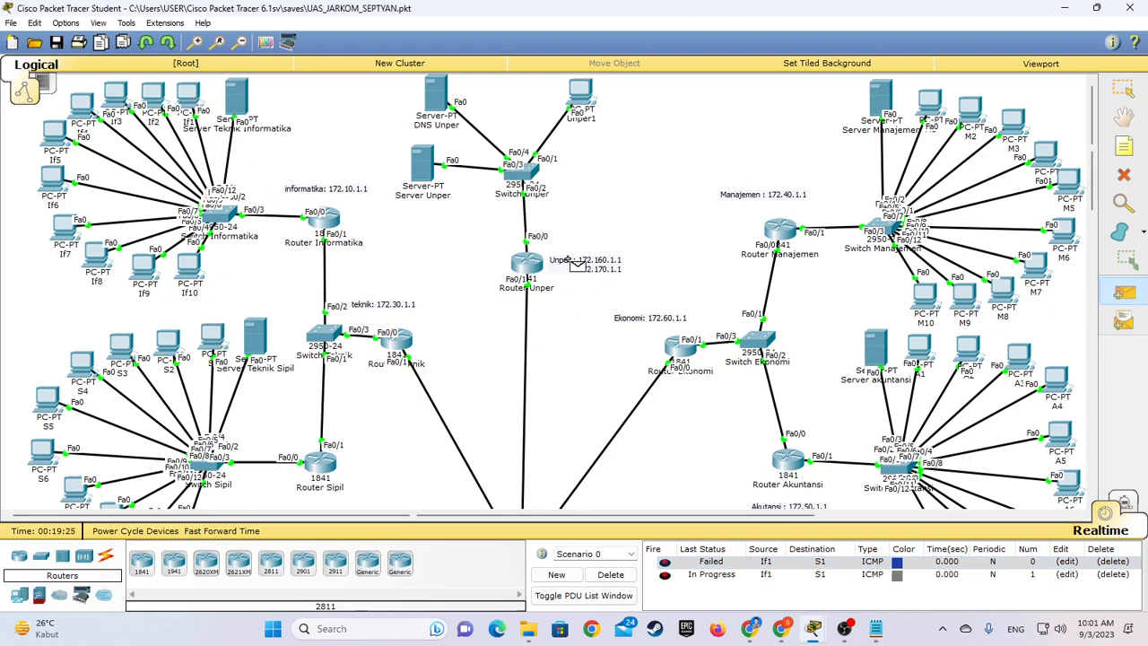
pyautogui.click(191, 100)
pyautogui.click(221, 348)
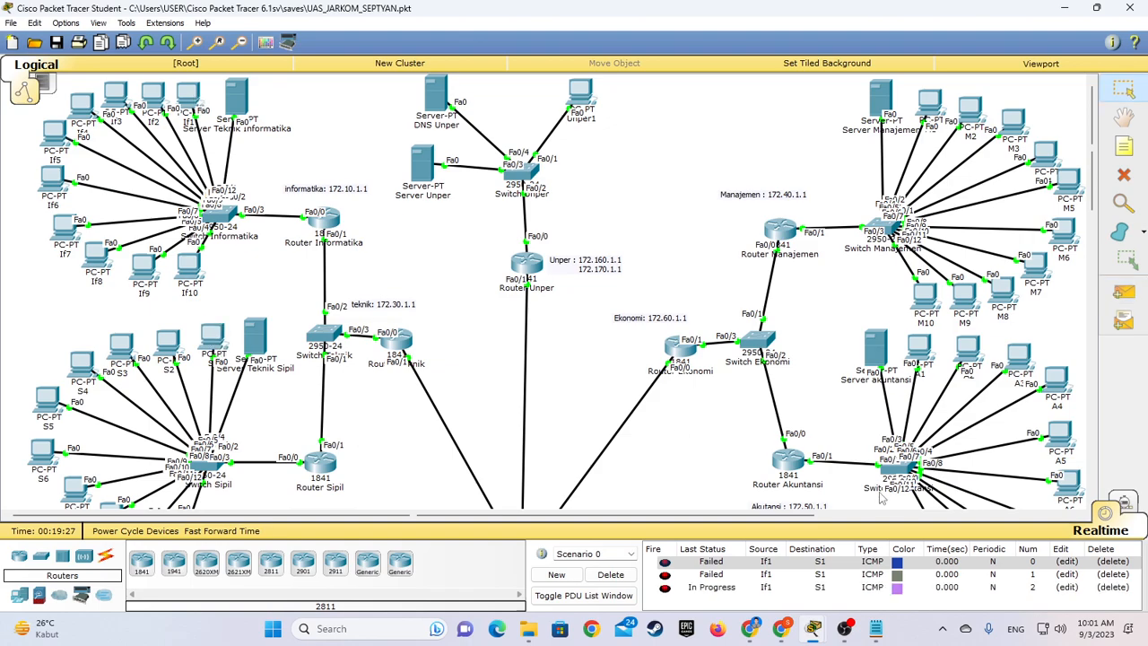
pyautogui.click(1124, 292)
pyautogui.click(190, 101)
pyautogui.click(217, 347)
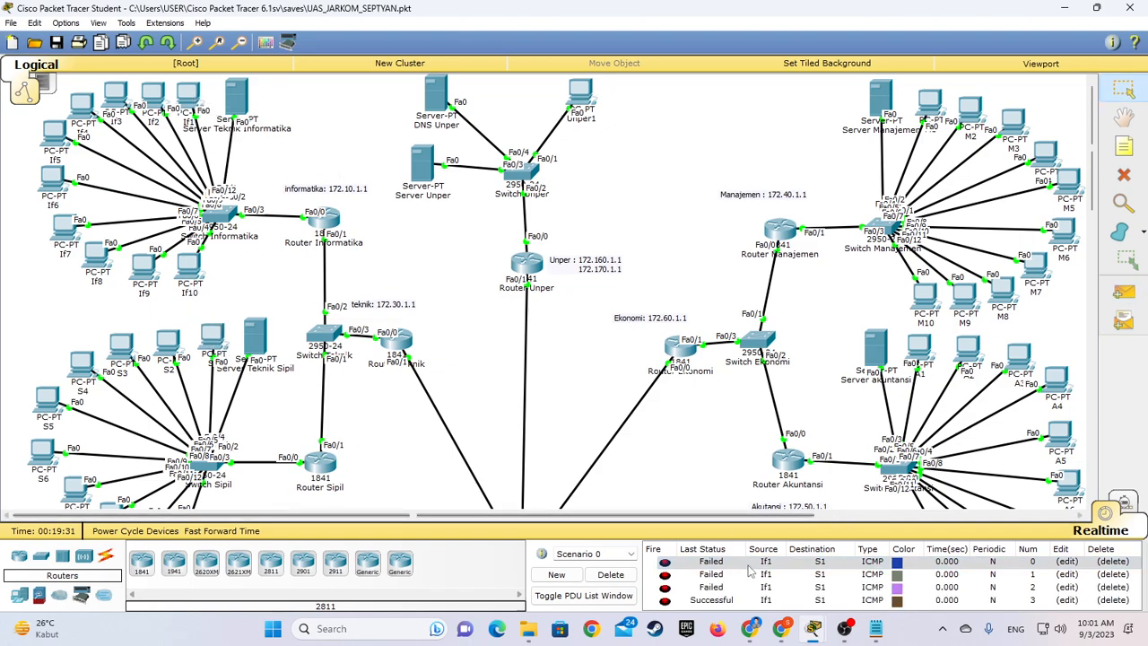
# Delete the current PDU scenario and send one fresh simple PDU from PC If1 to PC S1
pyautogui.click(611, 574)
pyautogui.click(1124, 292)
pyautogui.click(190, 100)
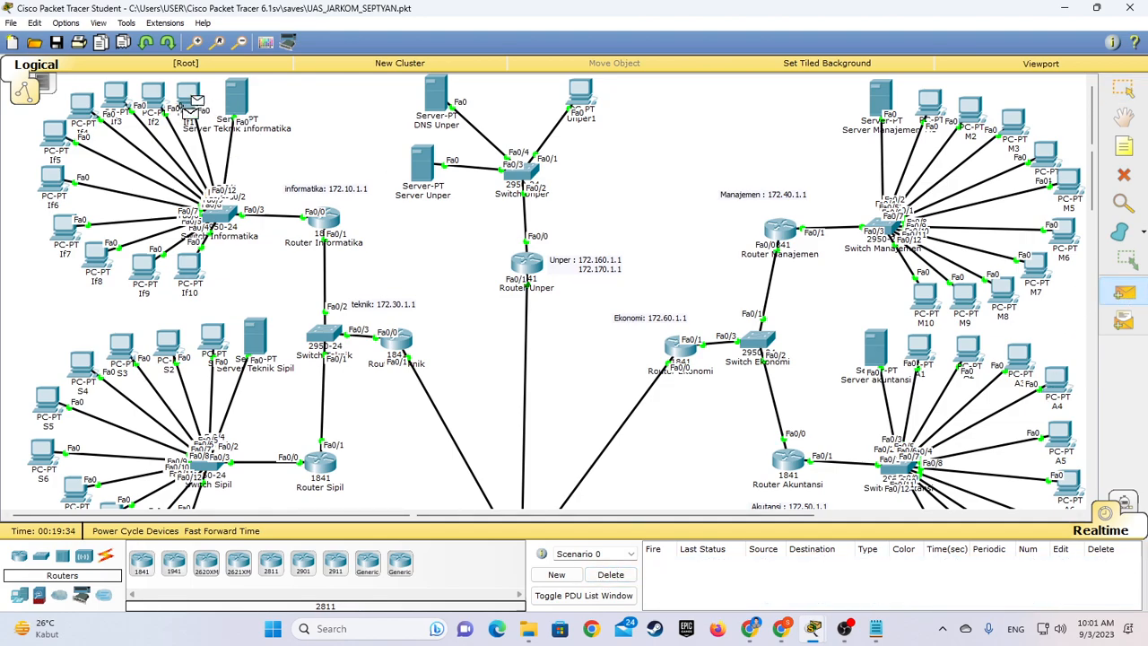
pyautogui.click(217, 346)
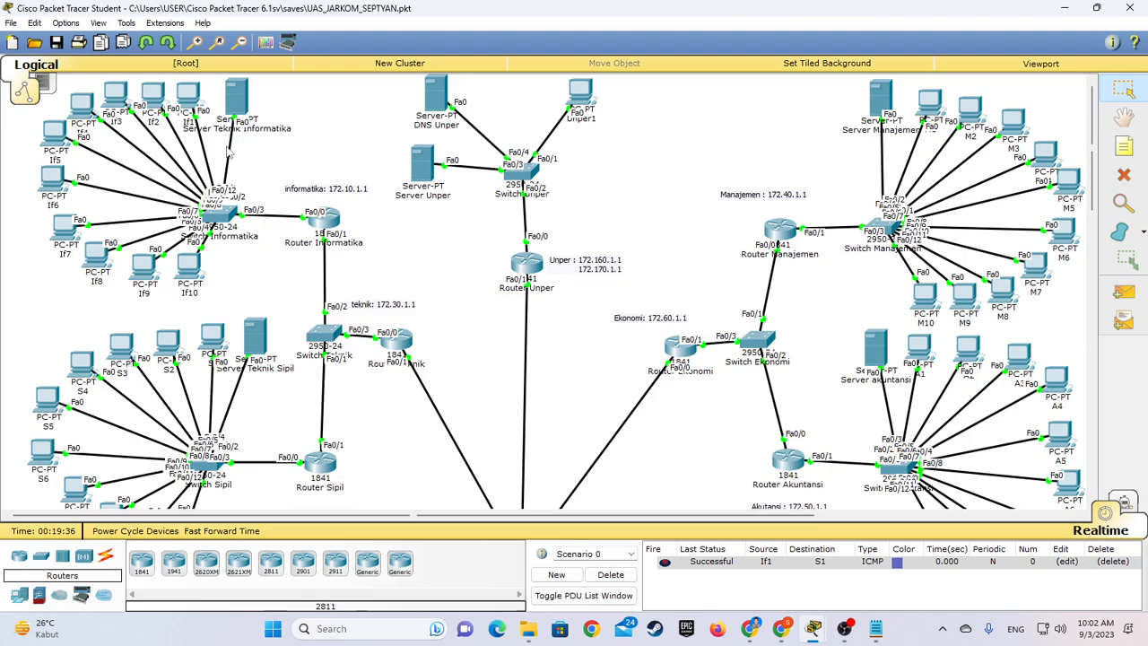
# Load 172.20.1.2 in the web browser of PC If1 to test access to the Sipil web server
pyautogui.click(187, 100)
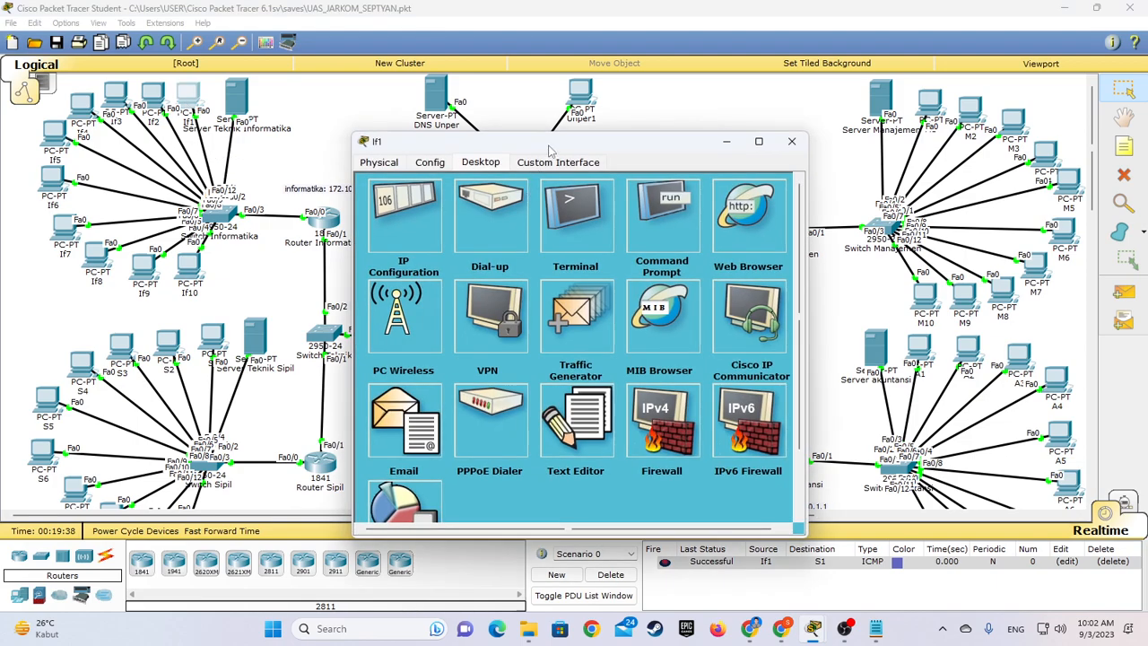
pyautogui.moveTo(549, 147); pyautogui.dragTo(582, 141)
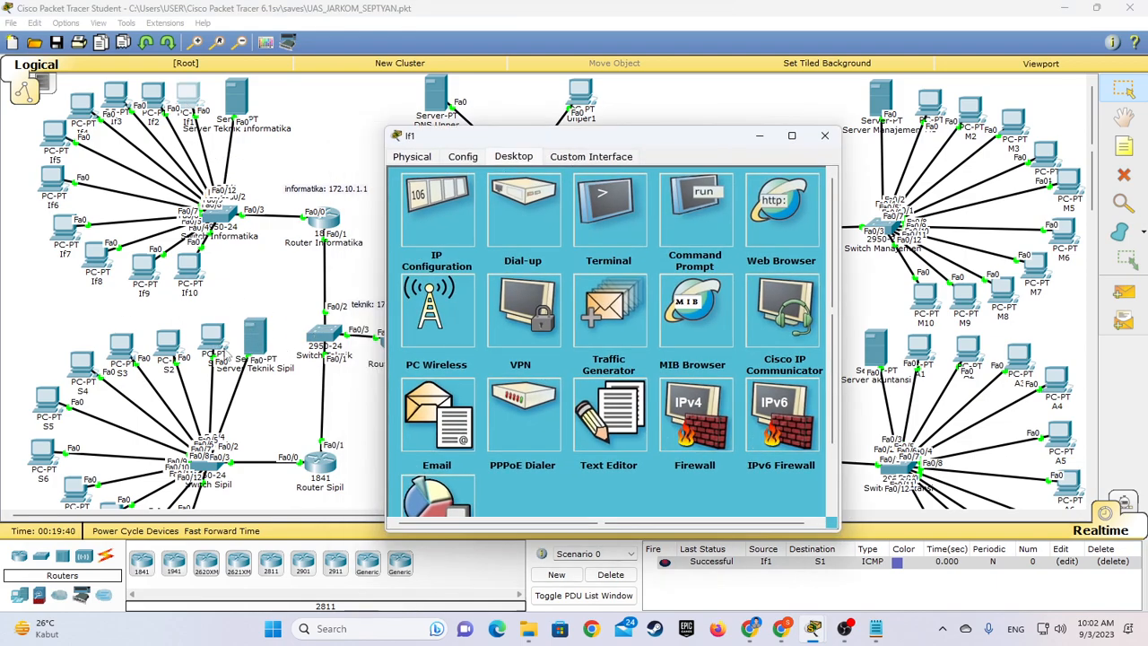
pyautogui.click(769, 224)
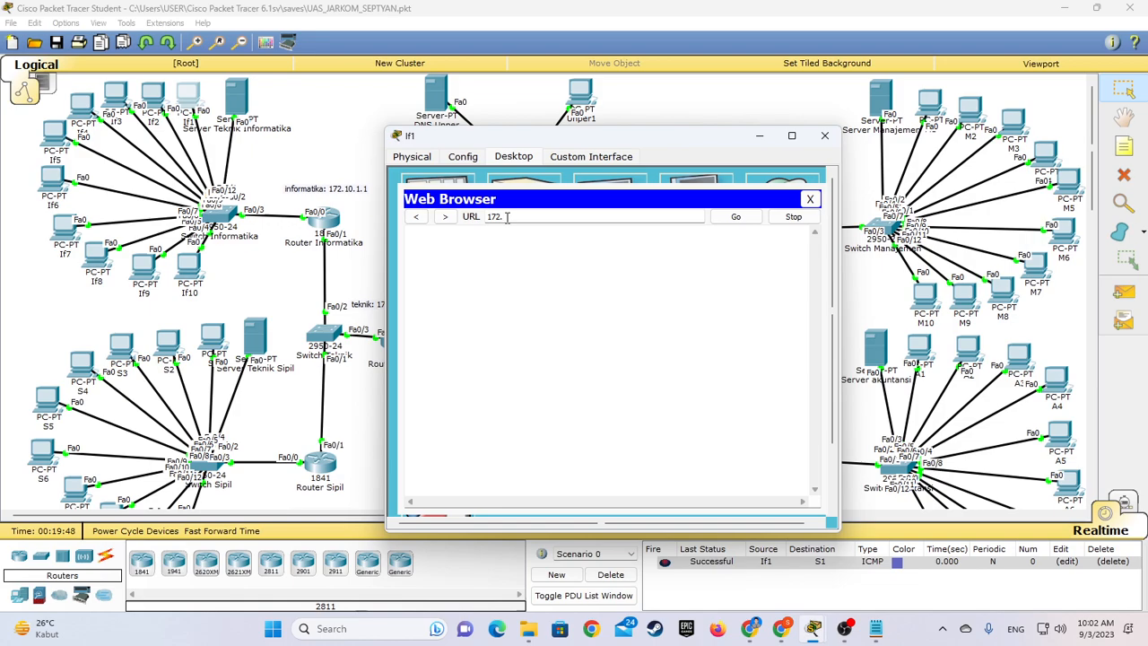
pyautogui.scroll(-1, 53, 321)
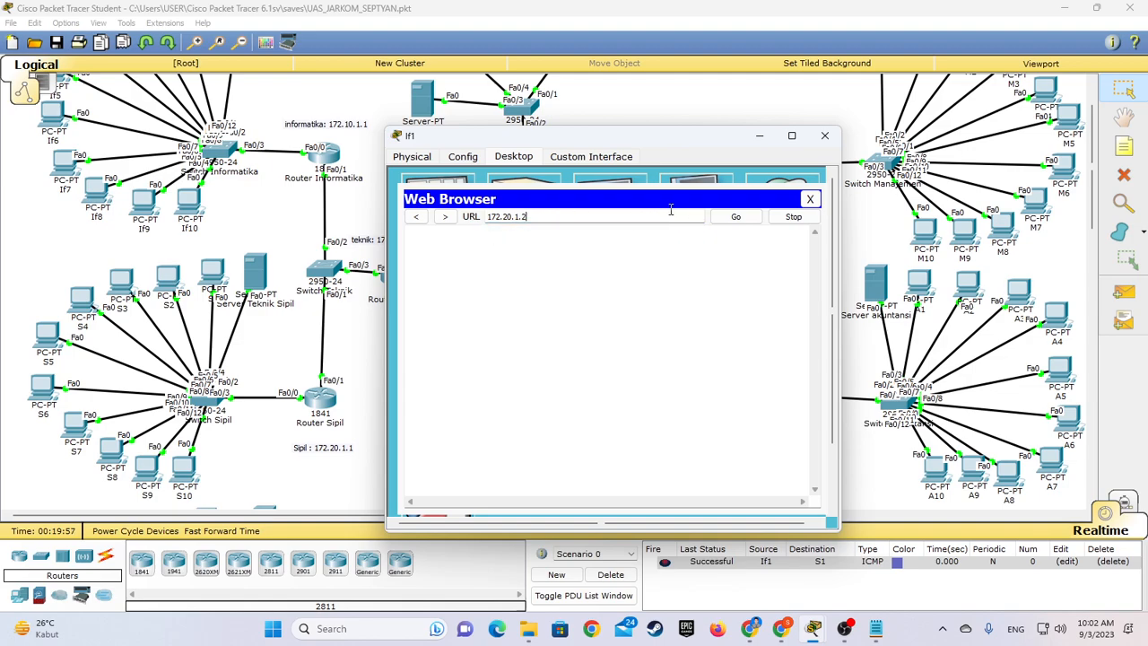
pyautogui.click(735, 216)
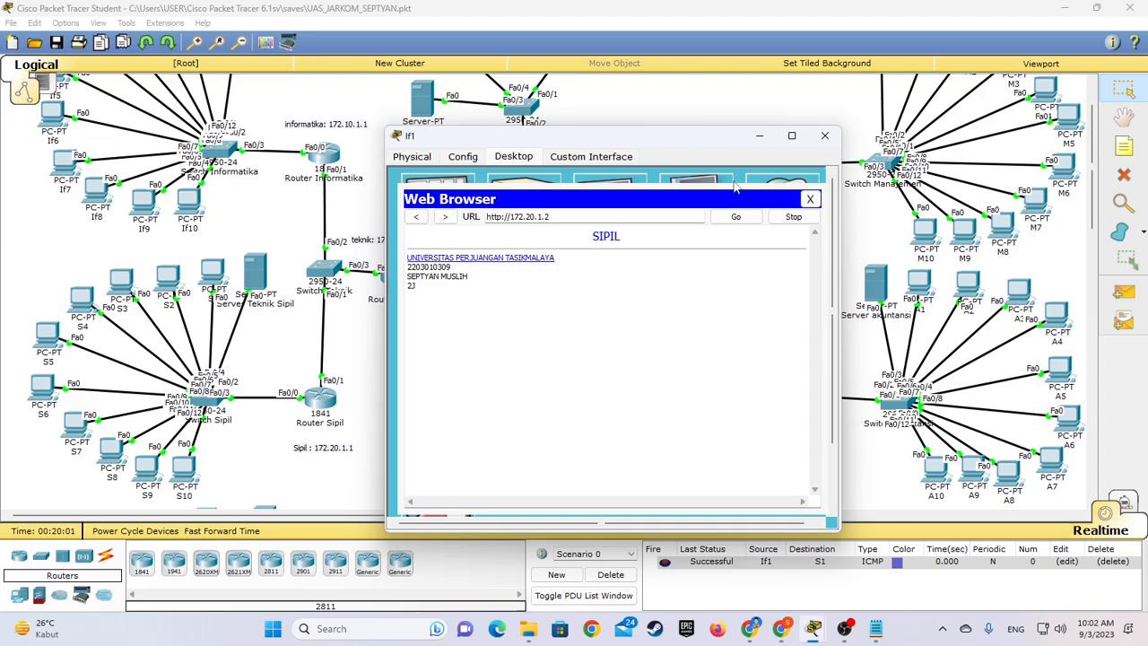
# Close PC If1's browser and window, and review Router Informatika's static routes, highlighting the 172.40.0.0/20 entry
pyautogui.click(809, 199)
pyautogui.click(824, 136)
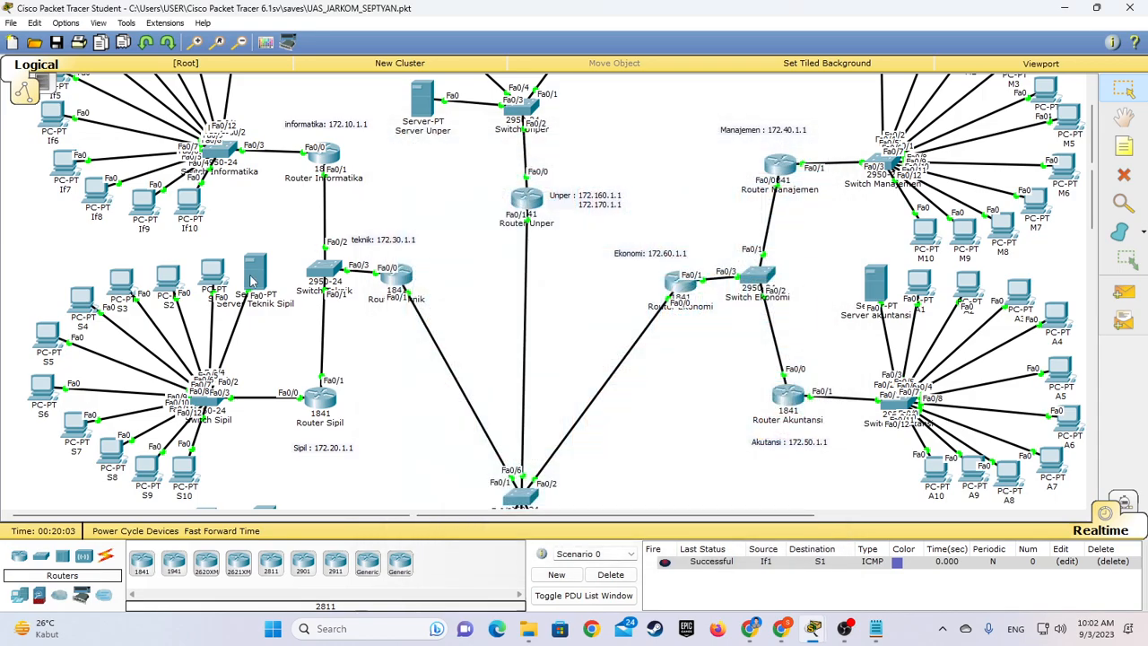
pyautogui.scroll(2, 390, 281)
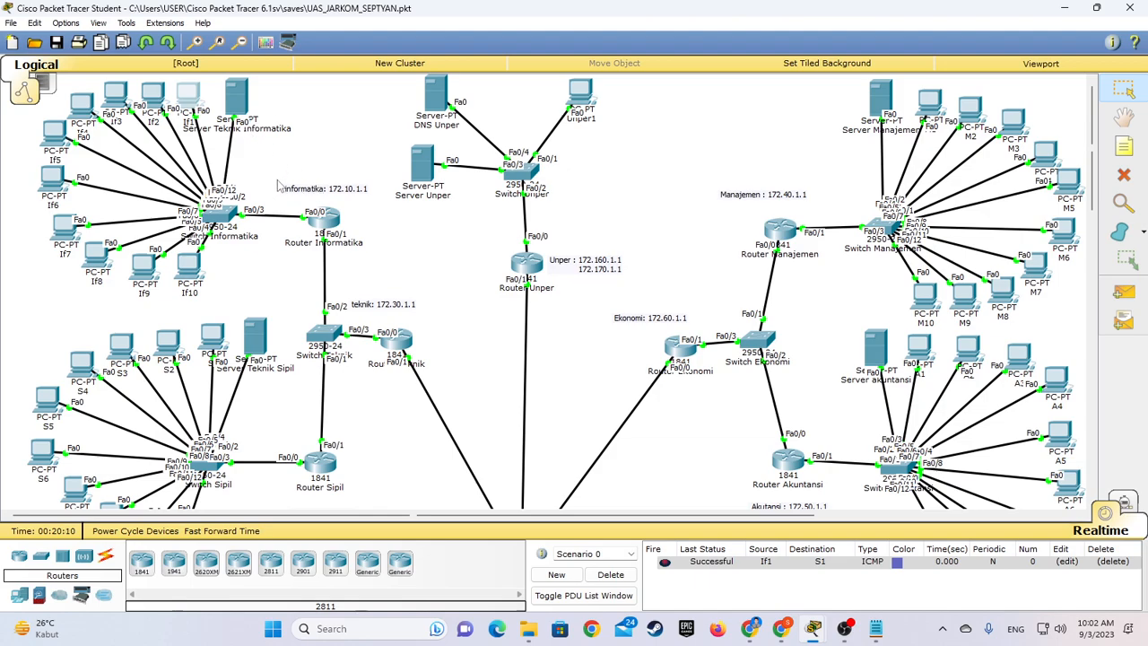
pyautogui.click(327, 225)
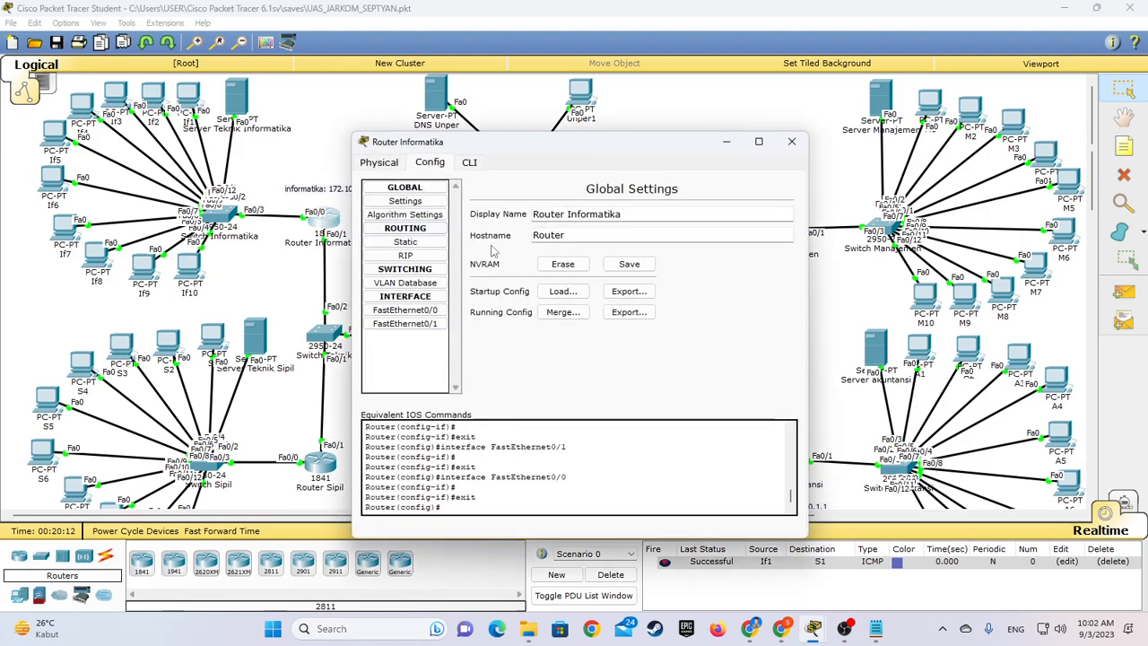
pyautogui.click(405, 241)
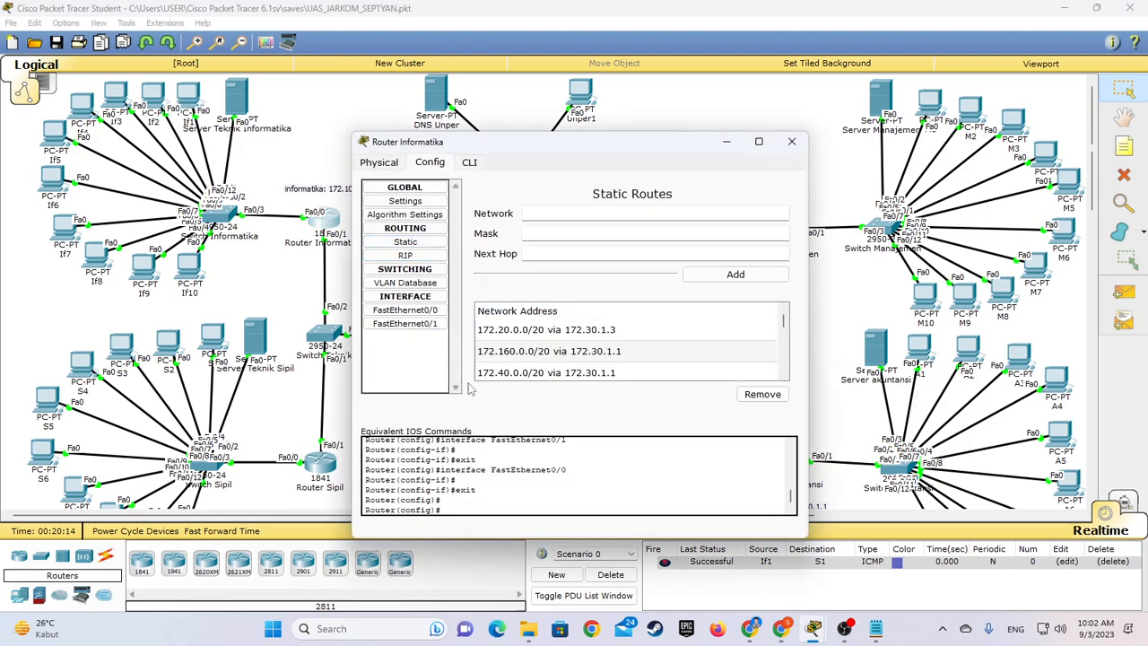
pyautogui.click(592, 374)
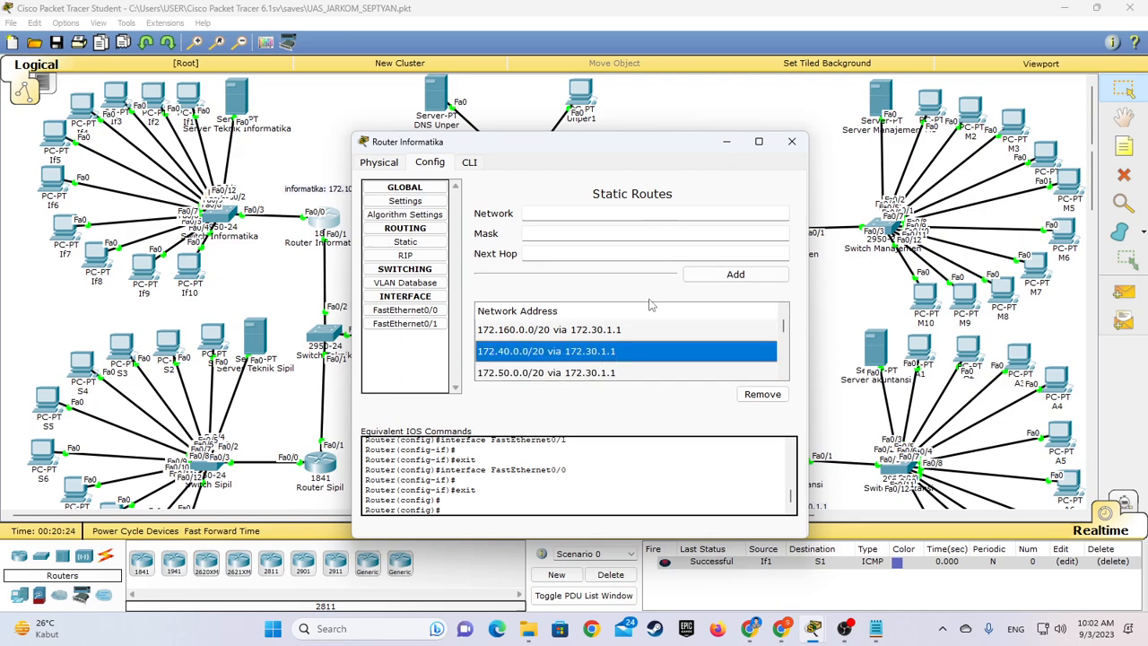
pyautogui.click(732, 140)
# Check the IP configuration of FastEthernet0/0 and FastEthernet0/1 on Router Teknik
pyautogui.click(395, 351)
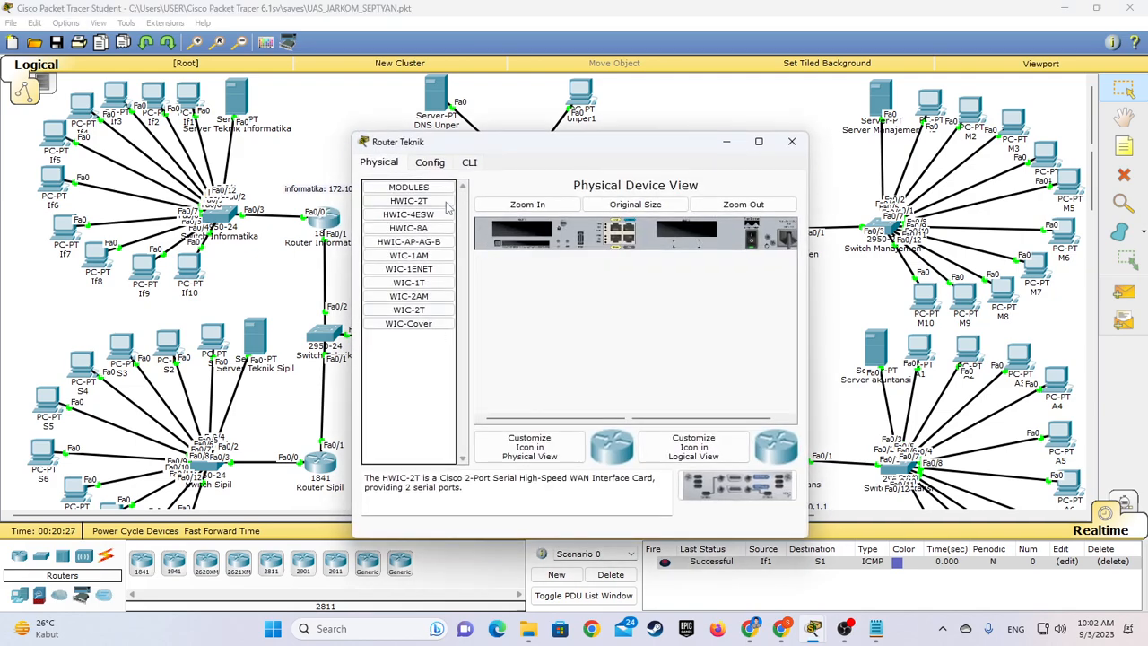
pyautogui.click(430, 163)
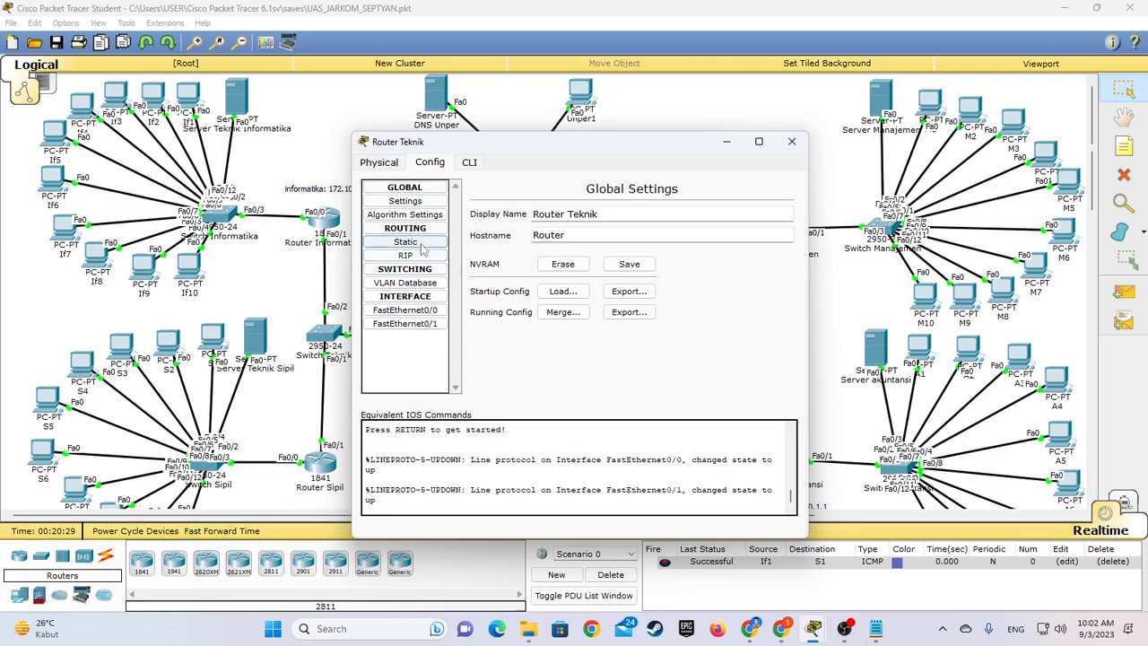
pyautogui.click(405, 309)
pyautogui.click(404, 323)
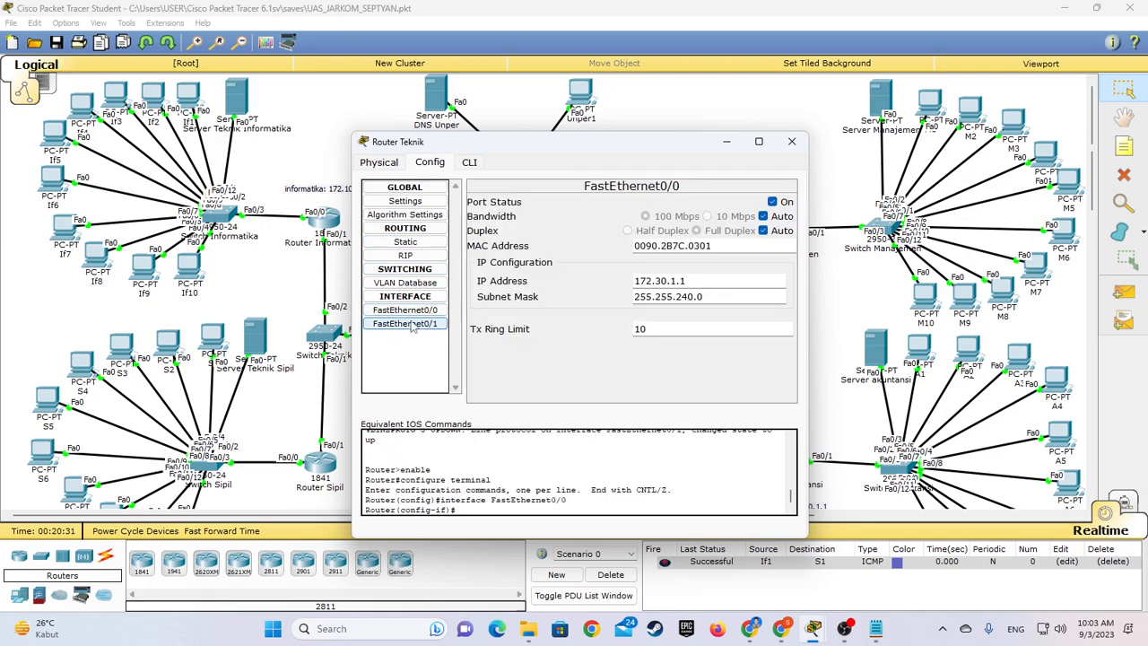
pyautogui.click(405, 309)
pyautogui.click(666, 283)
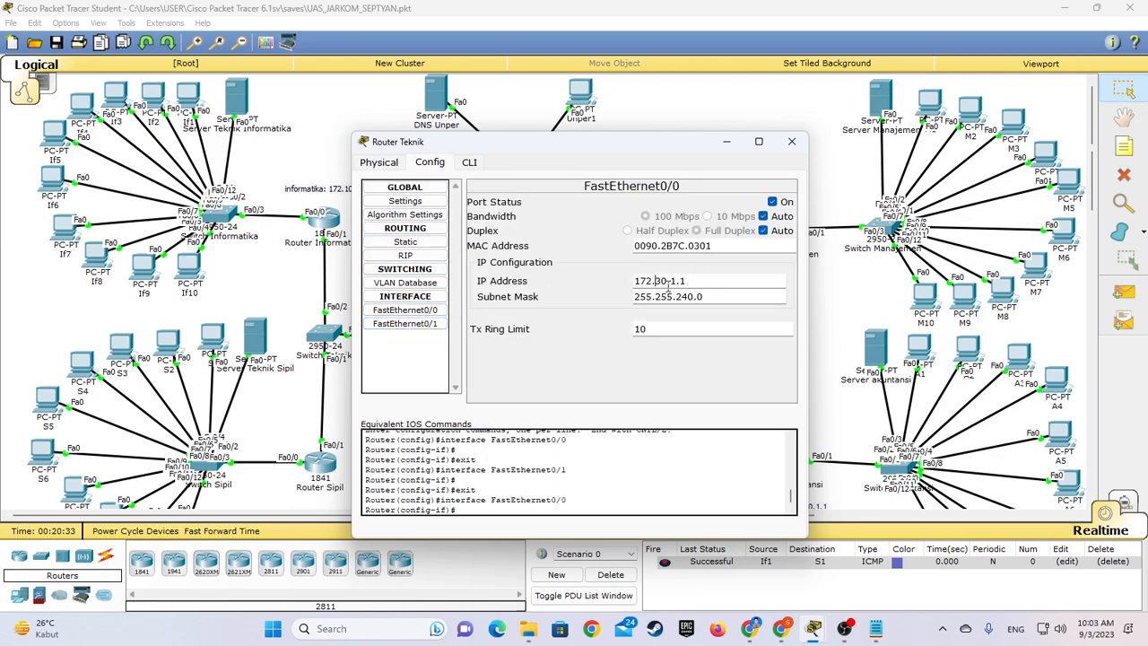
pyautogui.moveTo(583, 146); pyautogui.dragTo(737, 146)
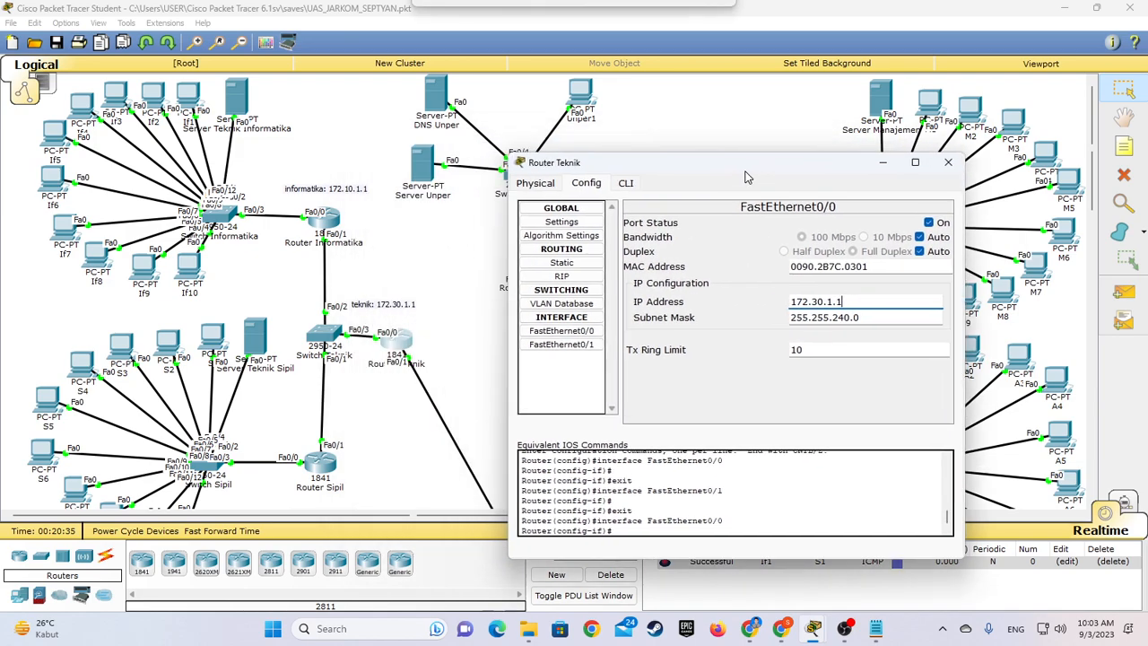
pyautogui.click(946, 144)
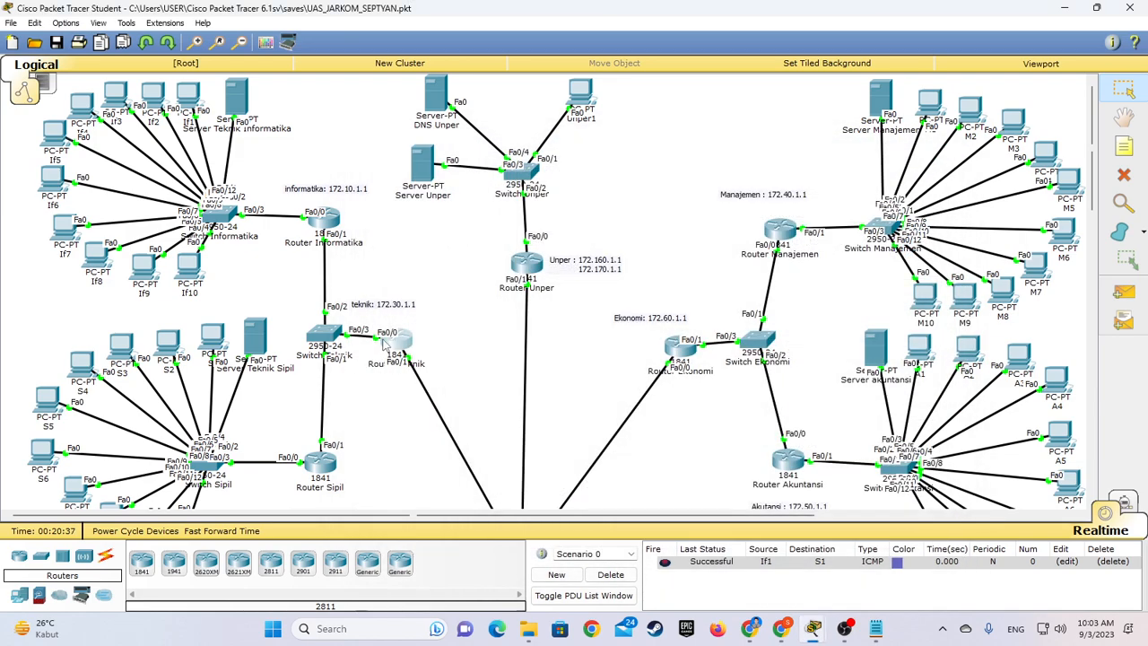
# Review the static routes on Router Teknik and highlight the route to network 172.40.0.0/20
pyautogui.click(387, 343)
pyautogui.click(792, 142)
pyautogui.scroll(-3, 448, 327)
pyautogui.scroll(3, 472, 230)
pyautogui.click(397, 340)
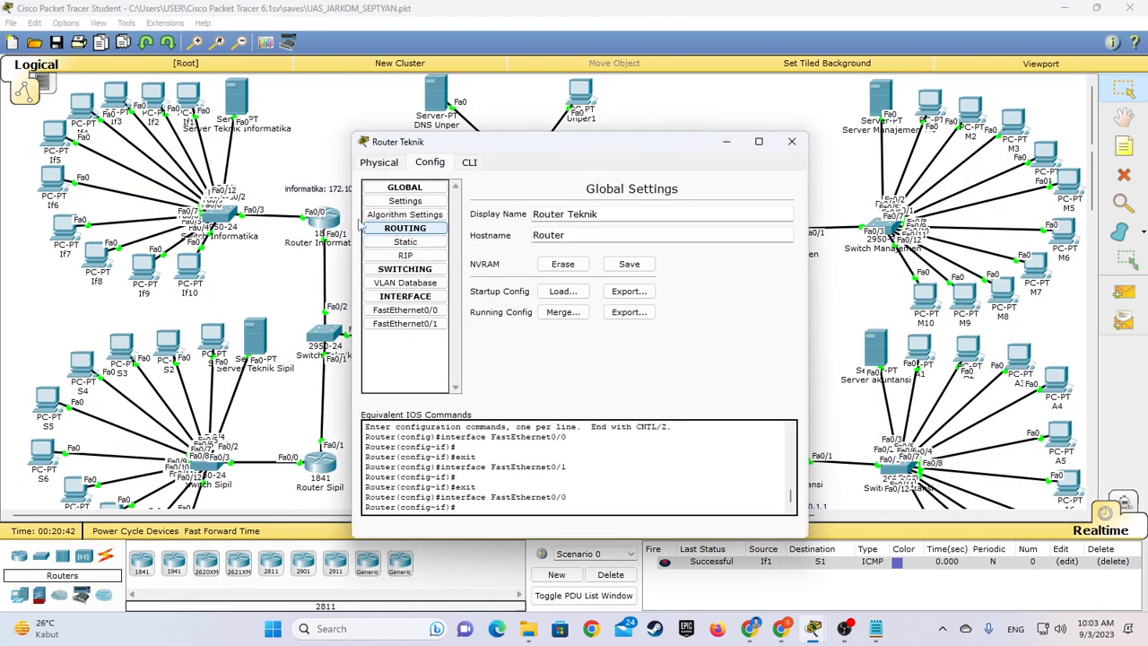
pyautogui.click(425, 242)
pyautogui.scroll(-2, 543, 359)
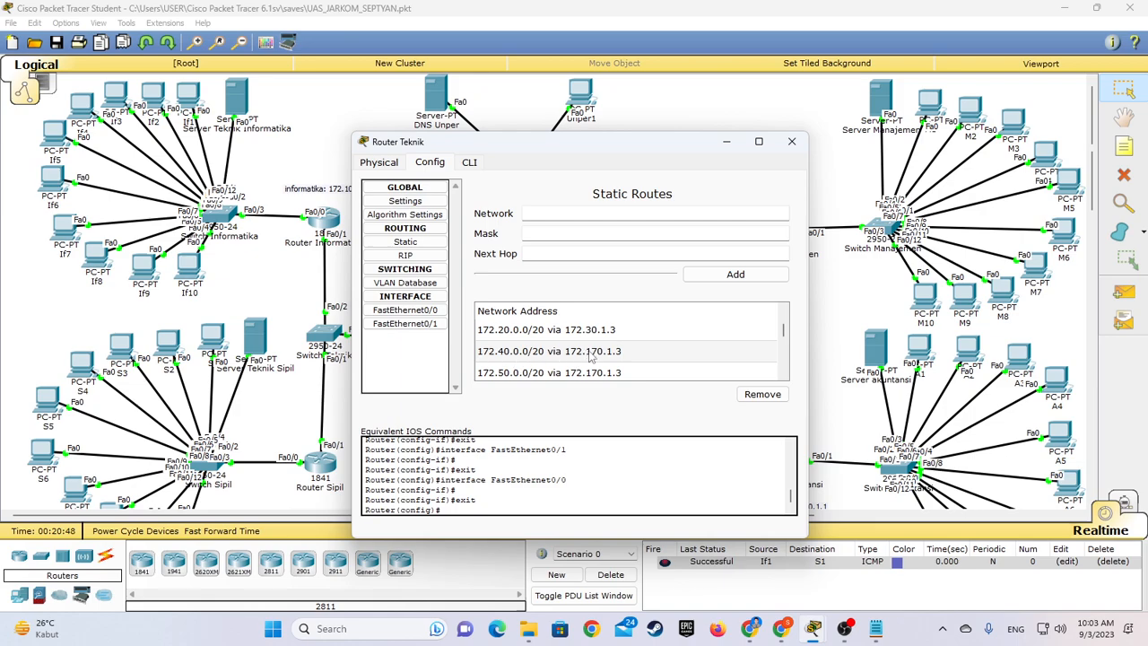
pyautogui.click(509, 359)
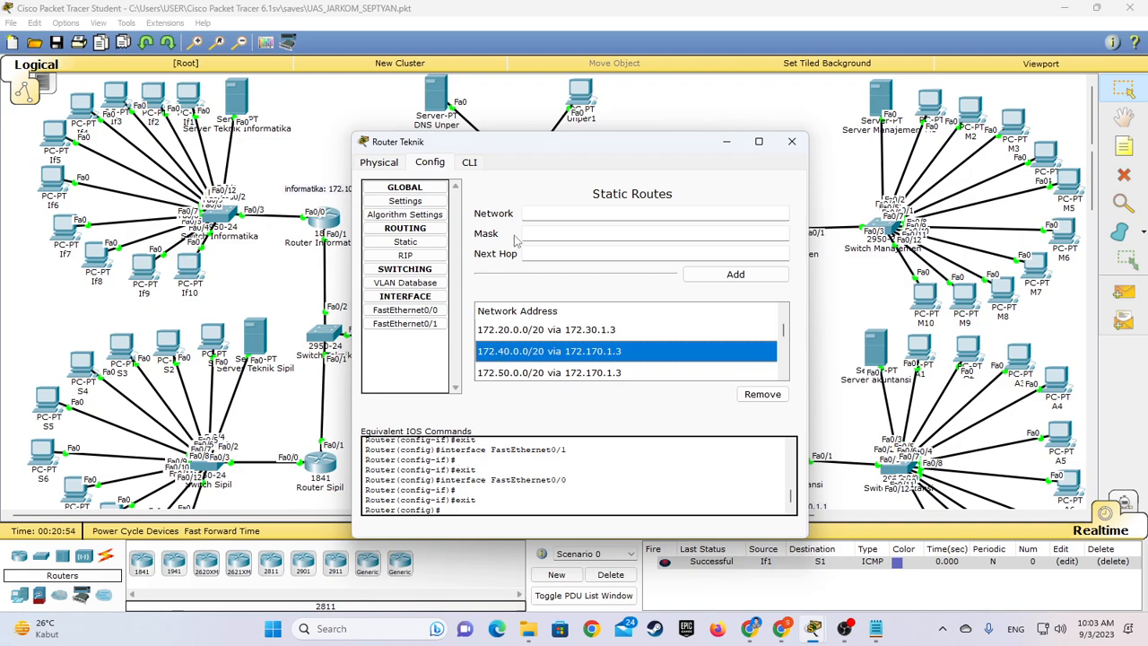
pyautogui.moveTo(705, 145); pyautogui.dragTo(588, 148)
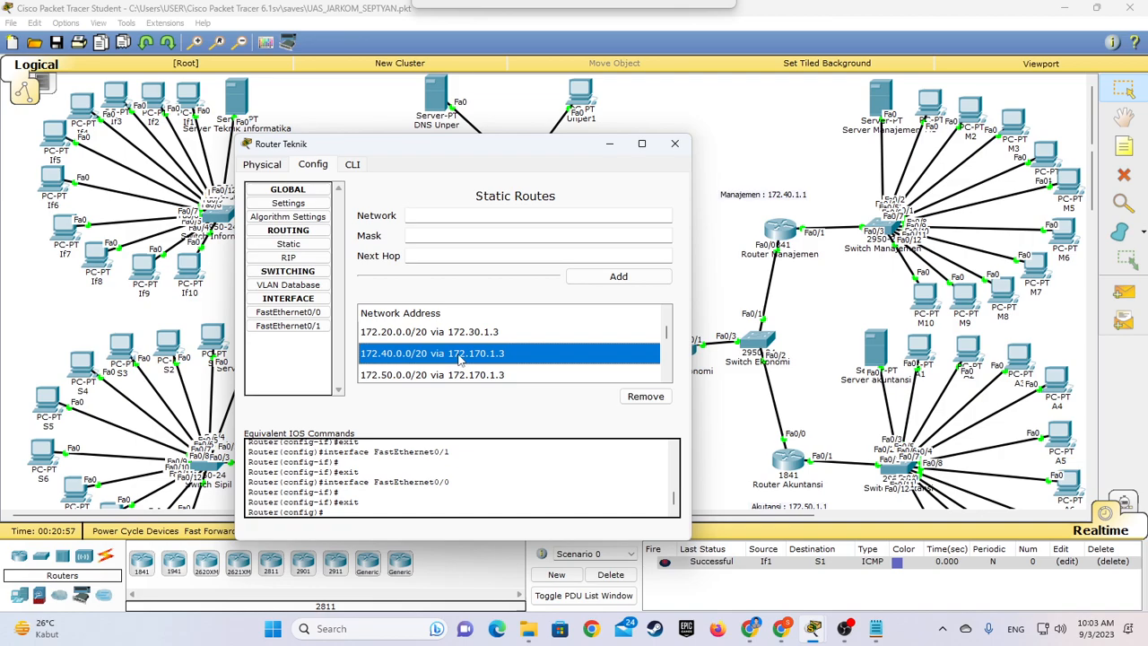
pyautogui.moveTo(516, 156); pyautogui.dragTo(376, 123)
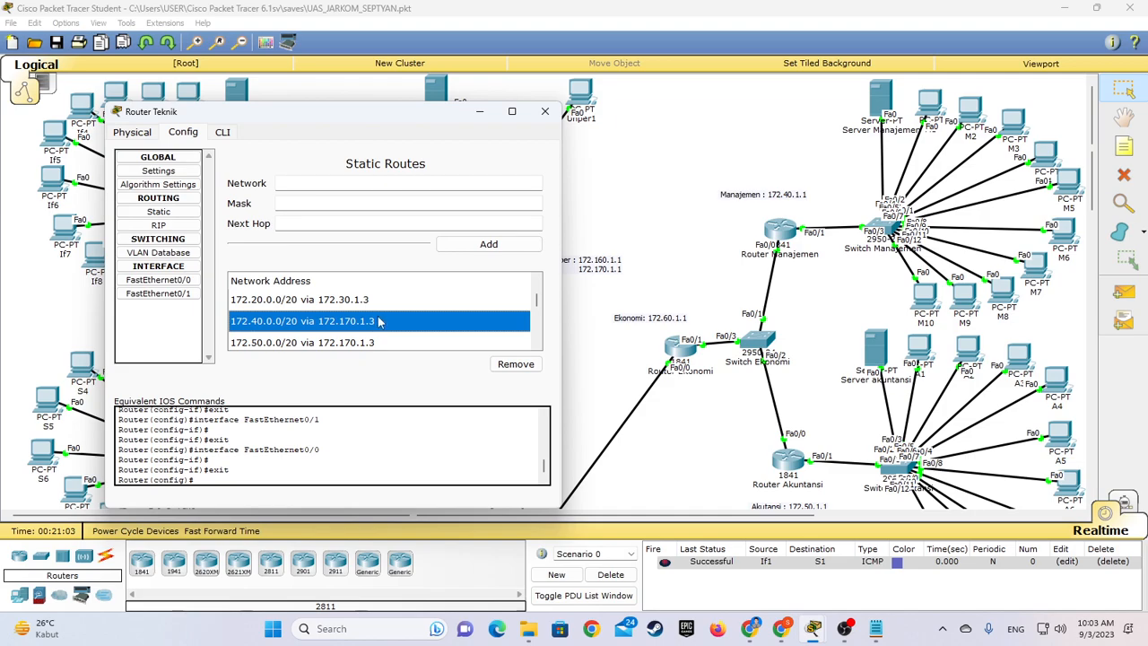
pyautogui.click(545, 111)
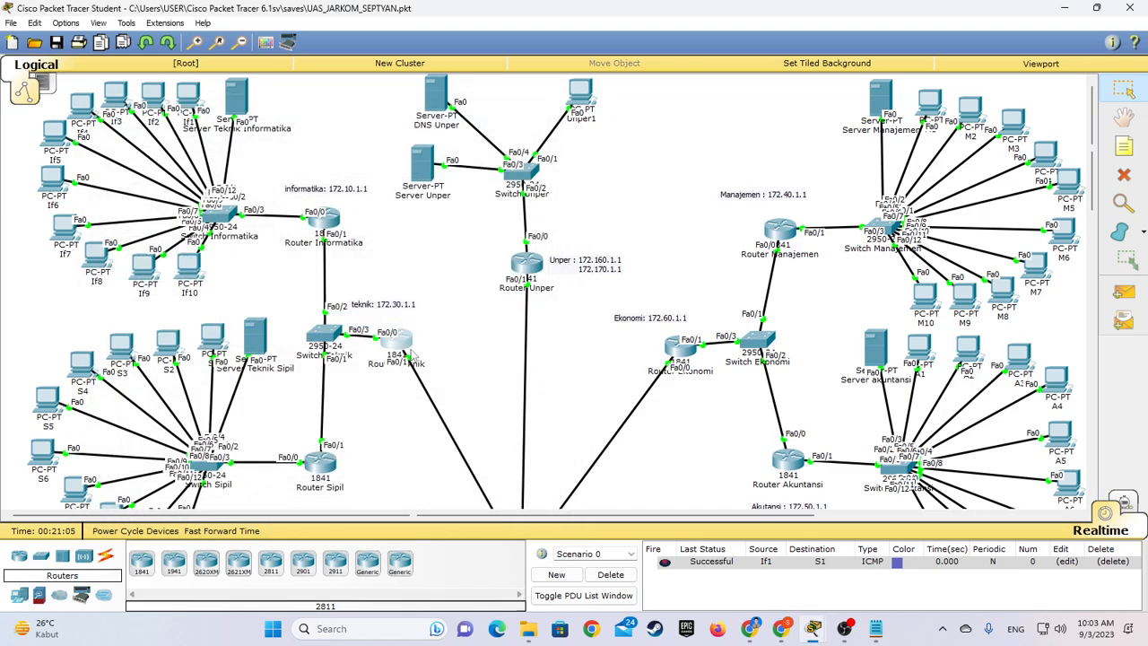
# Check the IP configuration of FastEthernet0/1 and FastEthernet0/0 on Router Ekonomi
pyautogui.click(679, 352)
pyautogui.click(428, 166)
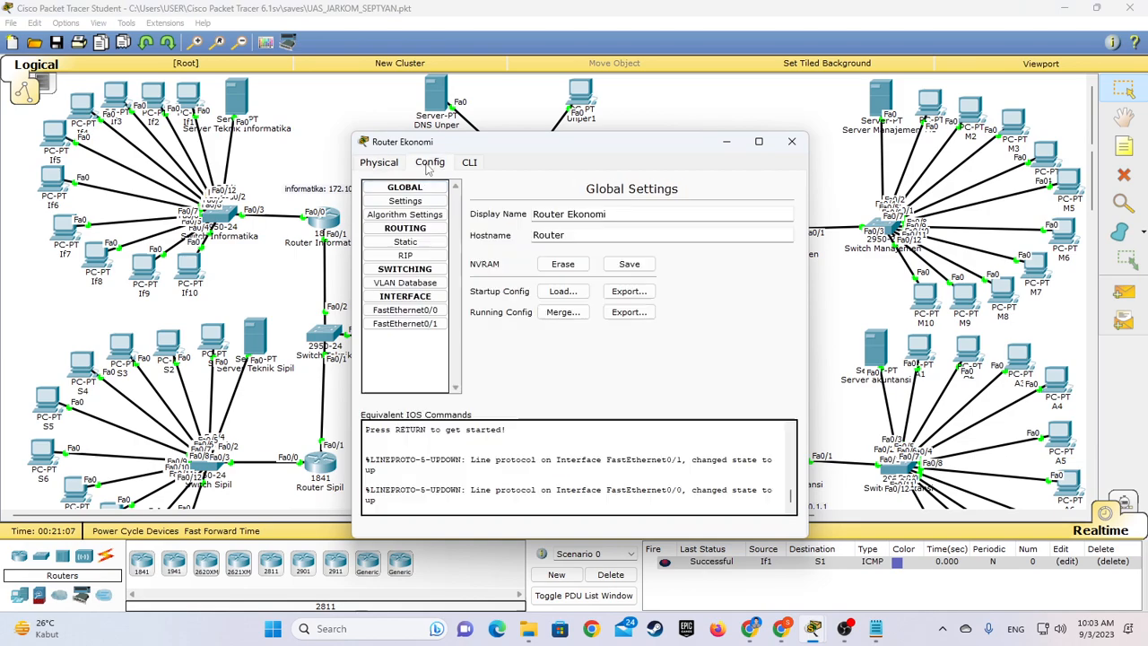
pyautogui.click(405, 323)
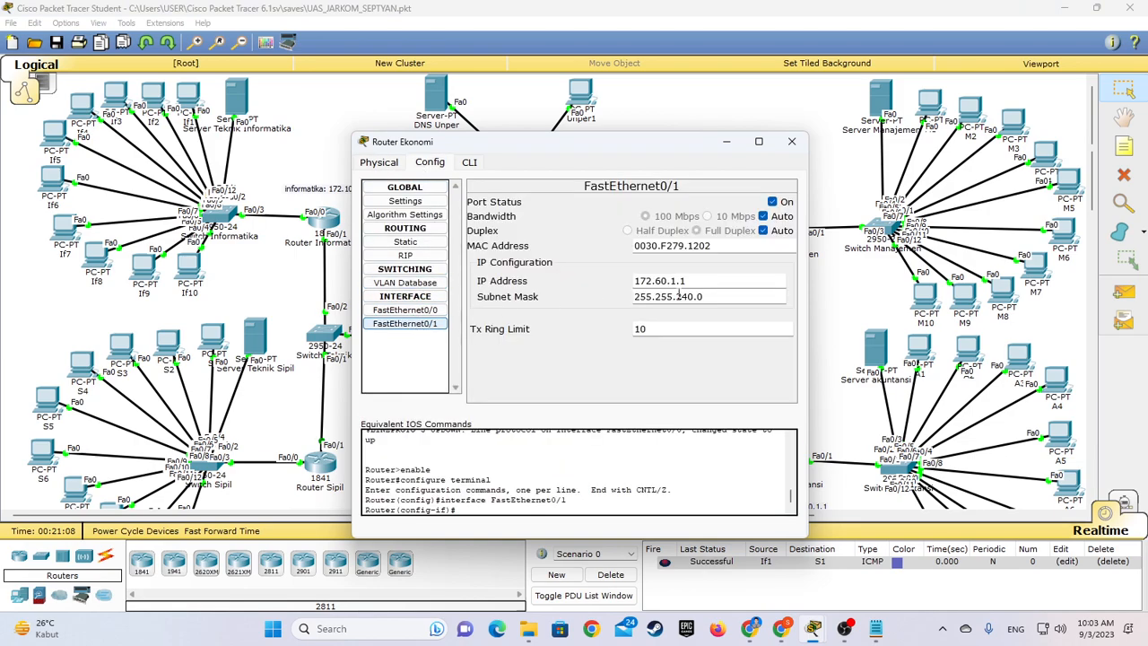
pyautogui.click(405, 310)
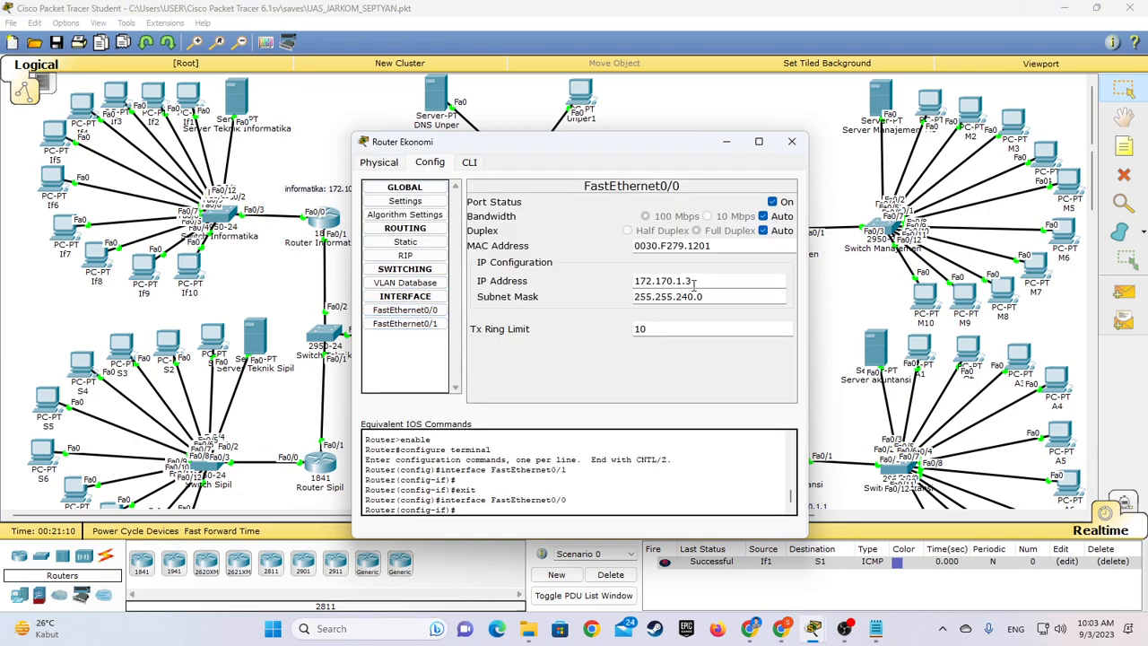
pyautogui.click(792, 141)
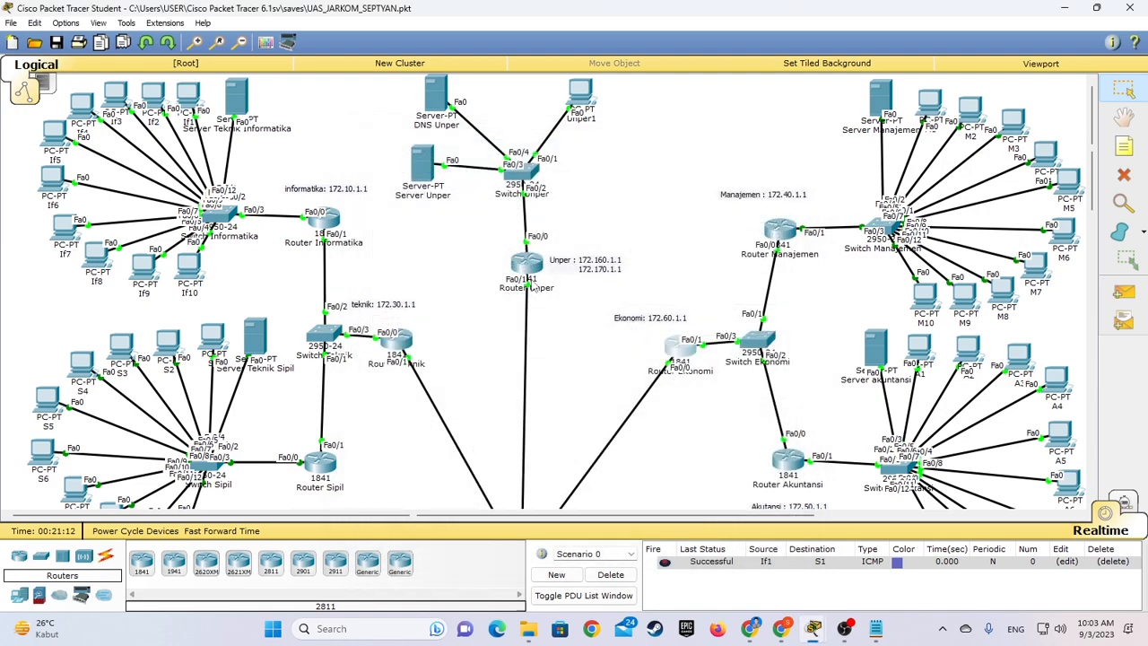
pyautogui.click(399, 341)
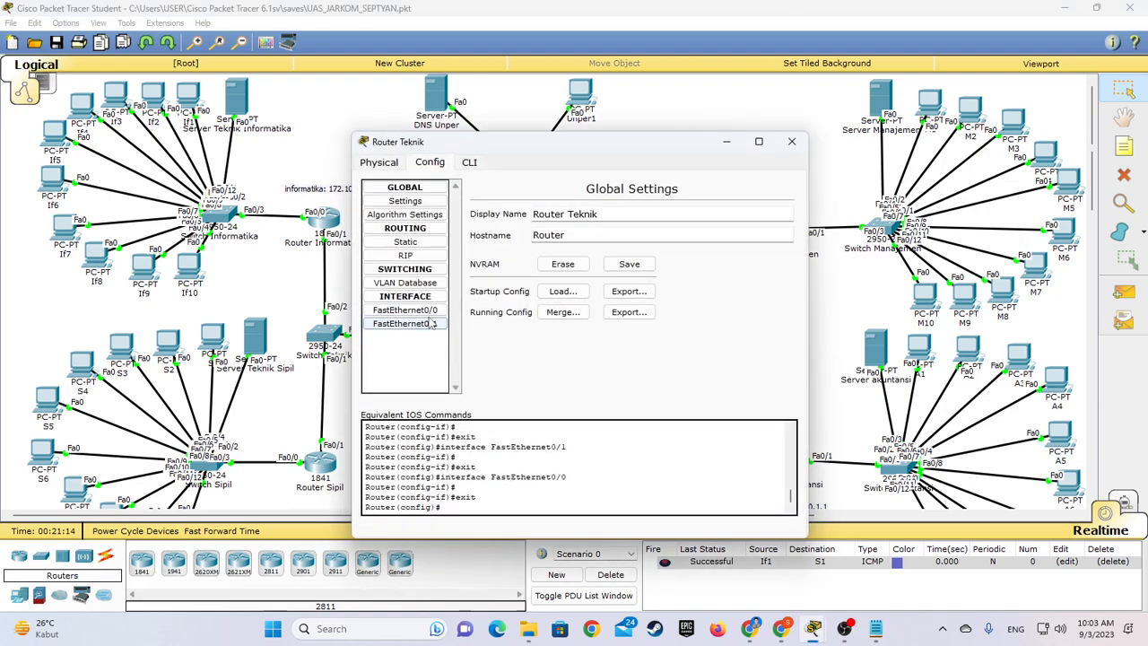
pyautogui.click(792, 142)
pyautogui.scroll(-4, 578, 266)
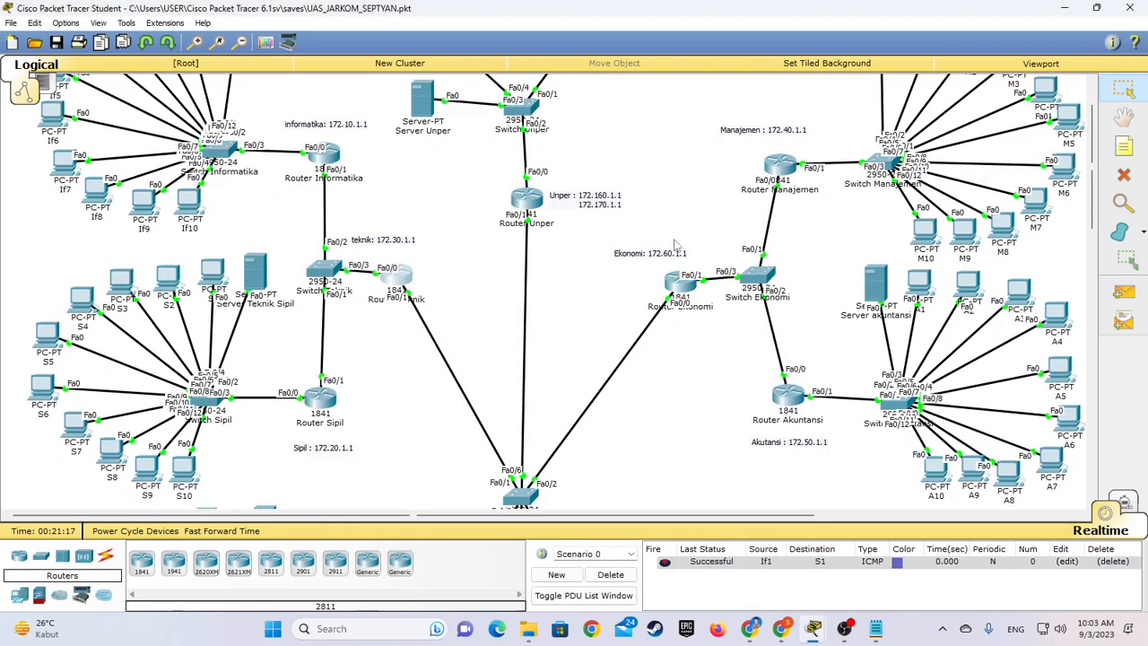
pyautogui.scroll(3, 579, 267)
pyautogui.scroll(1, 625, 196)
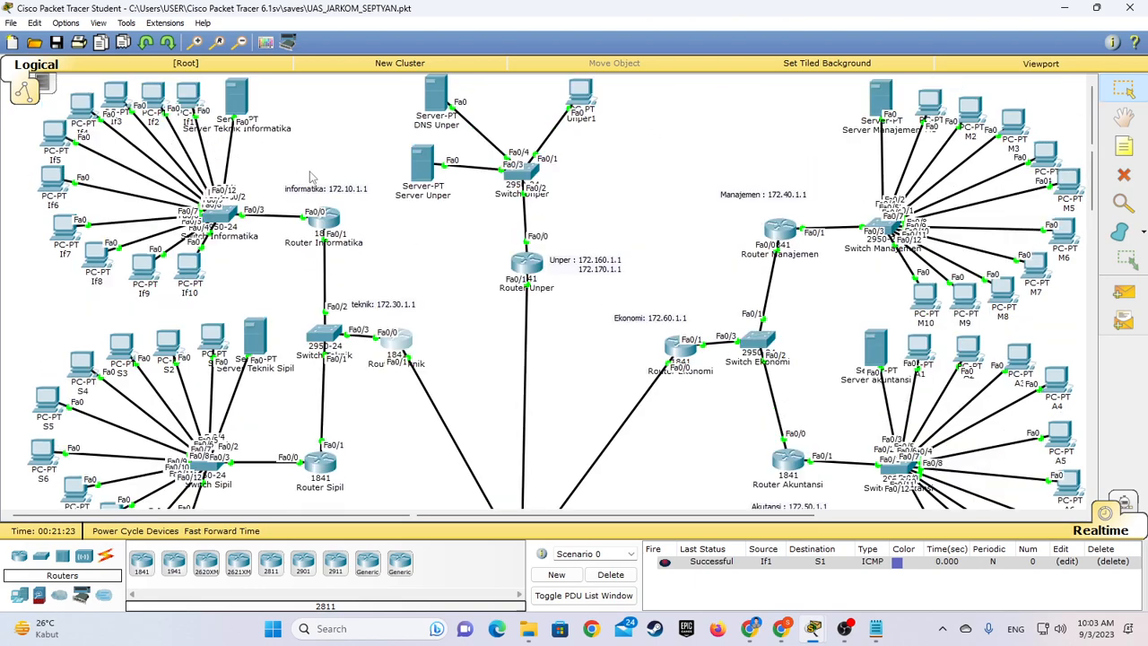
# Examine the complete static route list of Router Teknik, comparing each destination network with its next hop
pyautogui.click(400, 345)
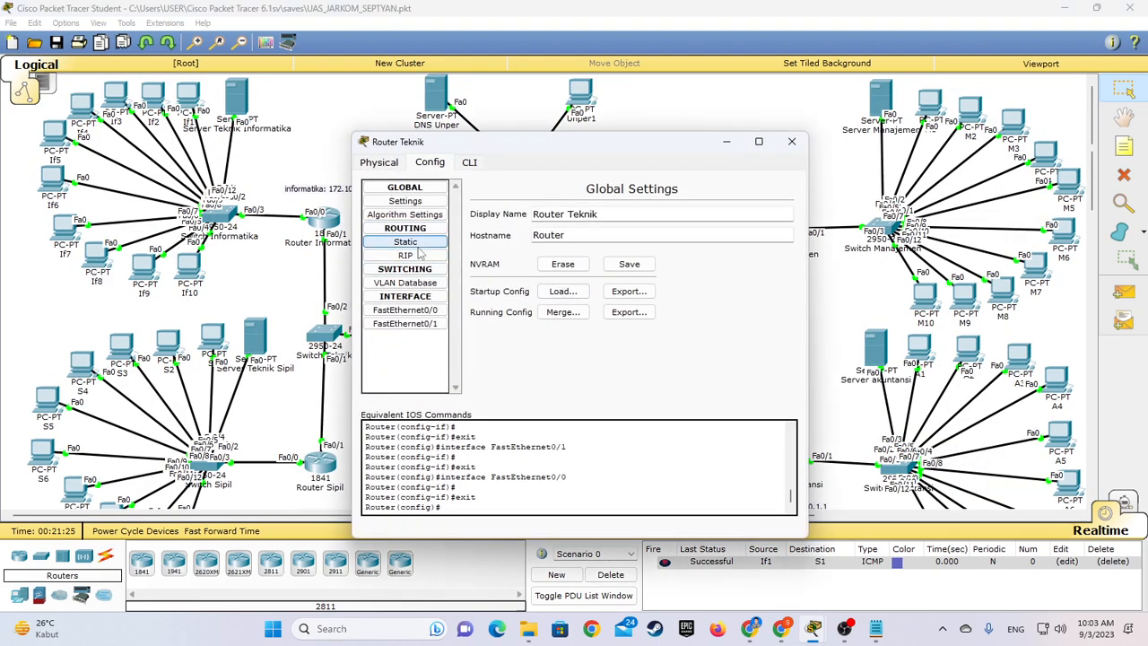
pyautogui.click(405, 242)
pyautogui.scroll(-1, 610, 351)
pyautogui.scroll(2, 557, 348)
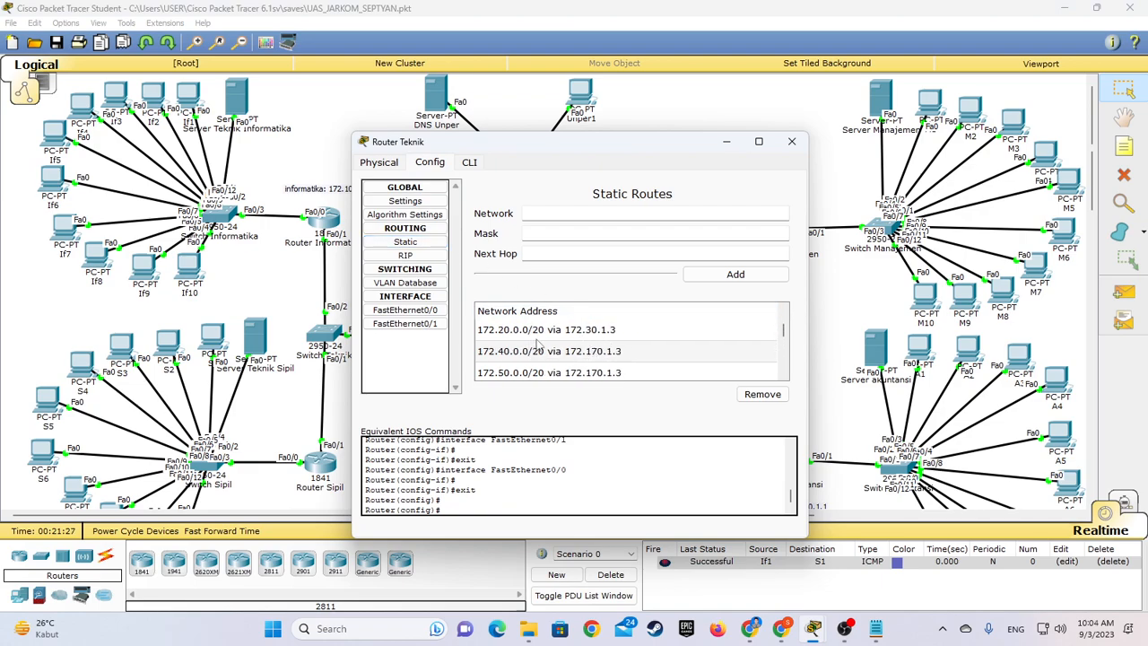
pyautogui.scroll(-5, 542, 346)
pyautogui.scroll(5, 552, 350)
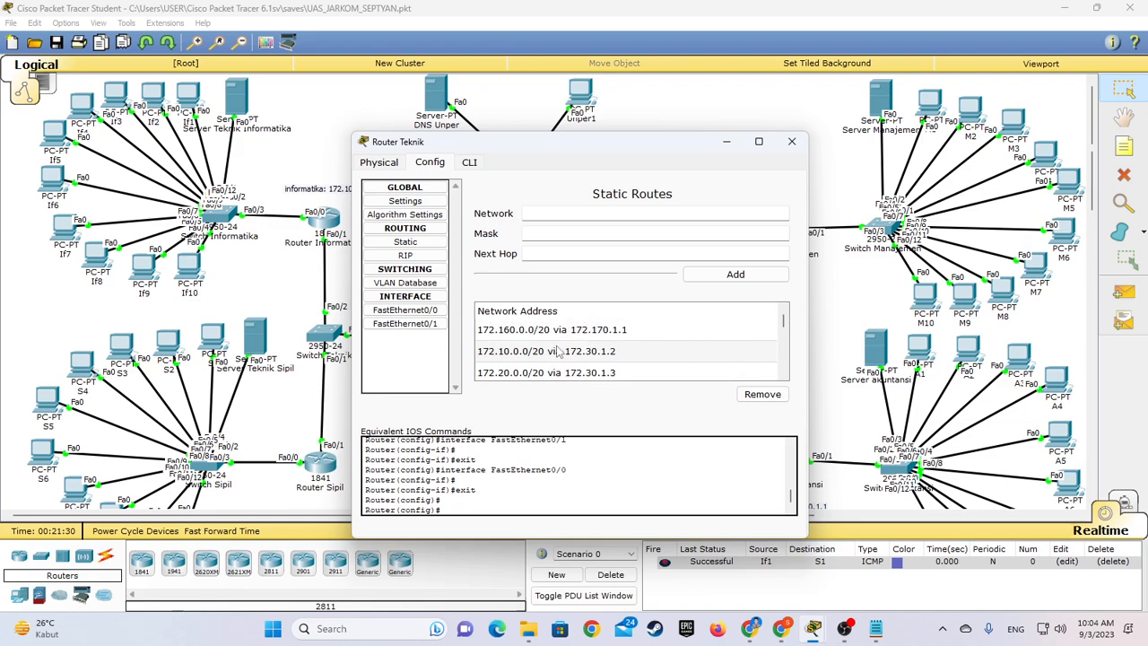
pyautogui.scroll(-5, 554, 352)
pyautogui.scroll(5, 552, 356)
pyautogui.scroll(-5, 551, 355)
pyautogui.scroll(2, 553, 355)
pyautogui.scroll(-2, 553, 356)
pyautogui.scroll(4, 553, 356)
pyautogui.scroll(-4, 553, 356)
pyautogui.scroll(5, 554, 356)
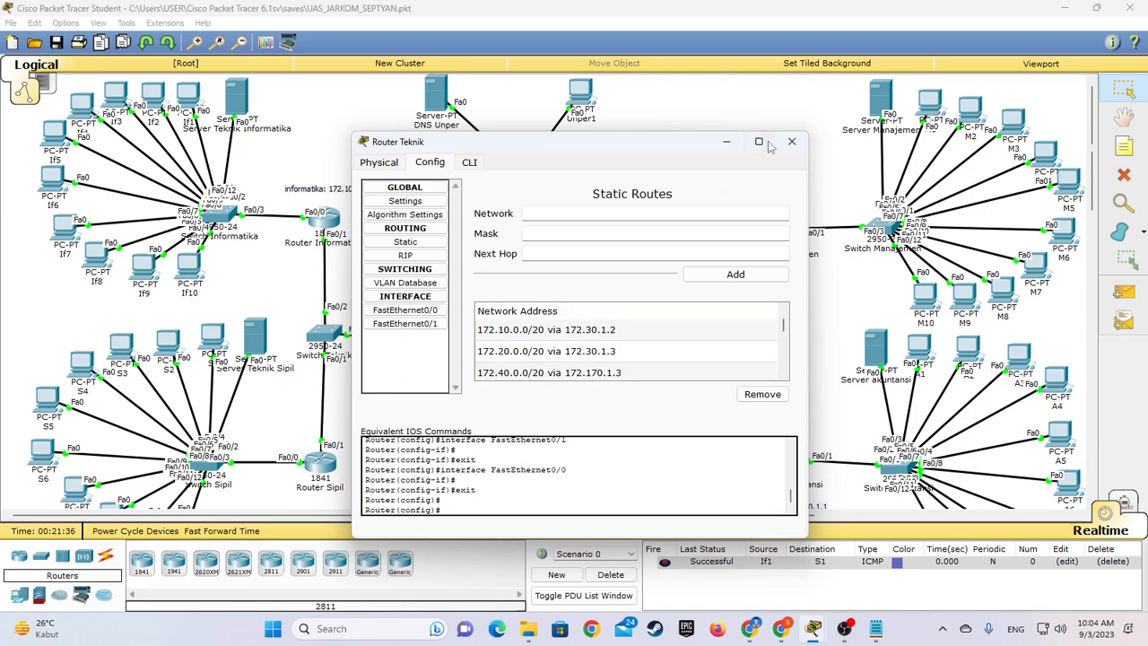
pyautogui.click(791, 141)
# Examine the static route list of Router Informatika again, highlighting the 172.40.0.0/20 and 172.20.0.0/20 entries
pyautogui.click(330, 219)
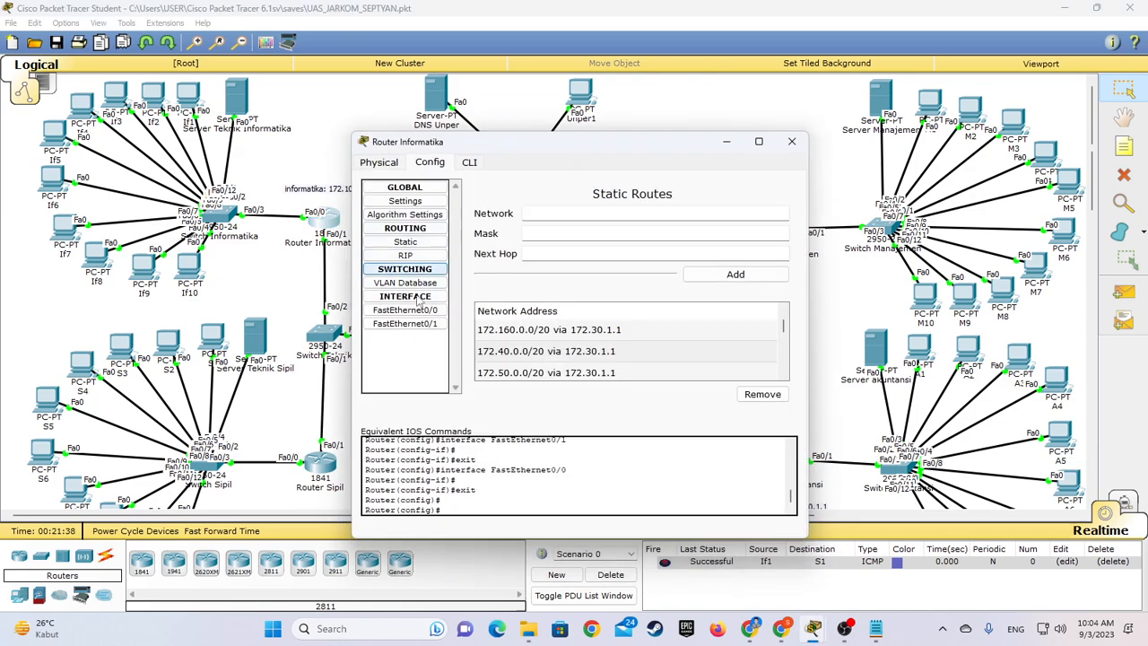
pyautogui.click(406, 244)
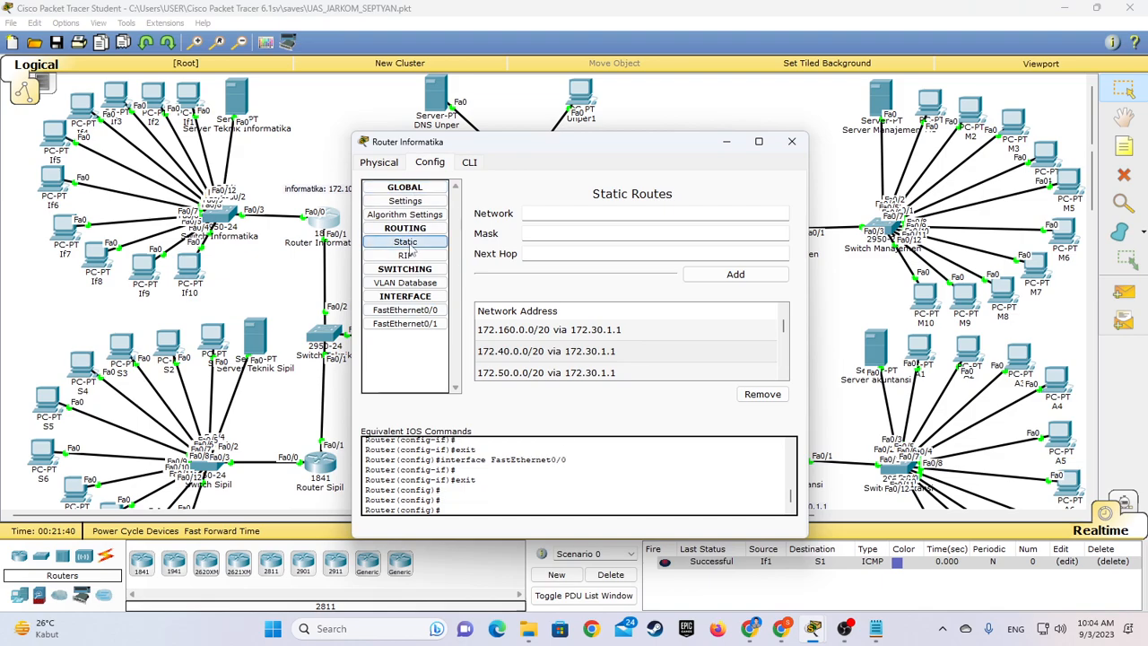
pyautogui.click(528, 351)
pyautogui.scroll(1, 528, 353)
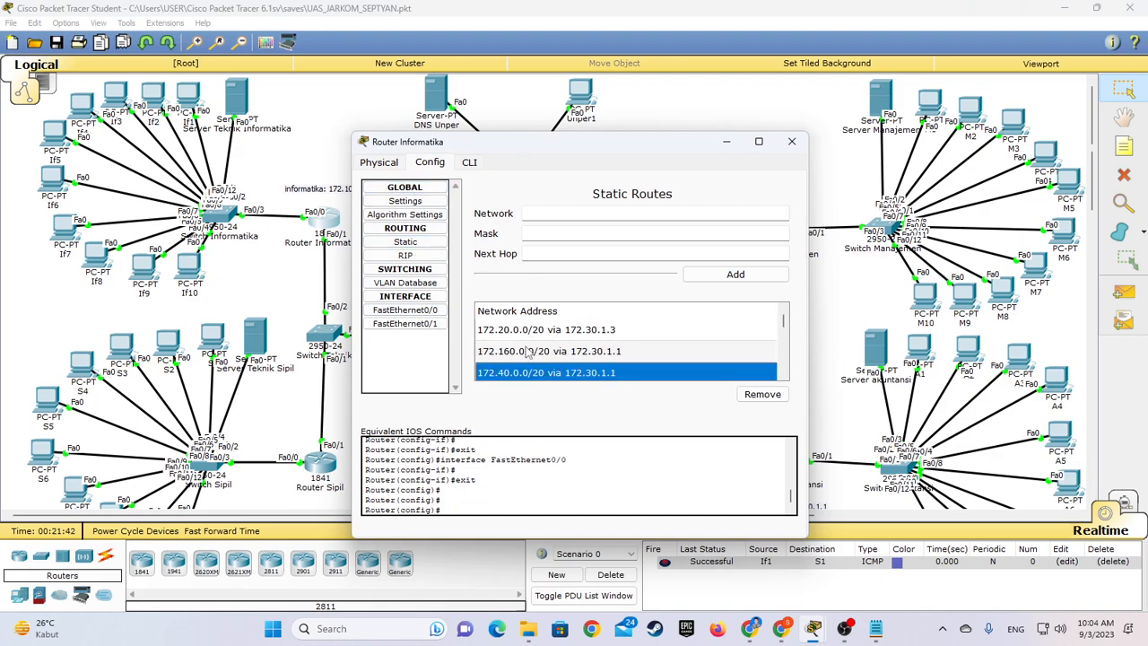
pyautogui.scroll(-2, 528, 352)
pyautogui.scroll(2, 528, 353)
pyautogui.scroll(-2, 527, 352)
pyautogui.scroll(2, 527, 343)
pyautogui.click(525, 334)
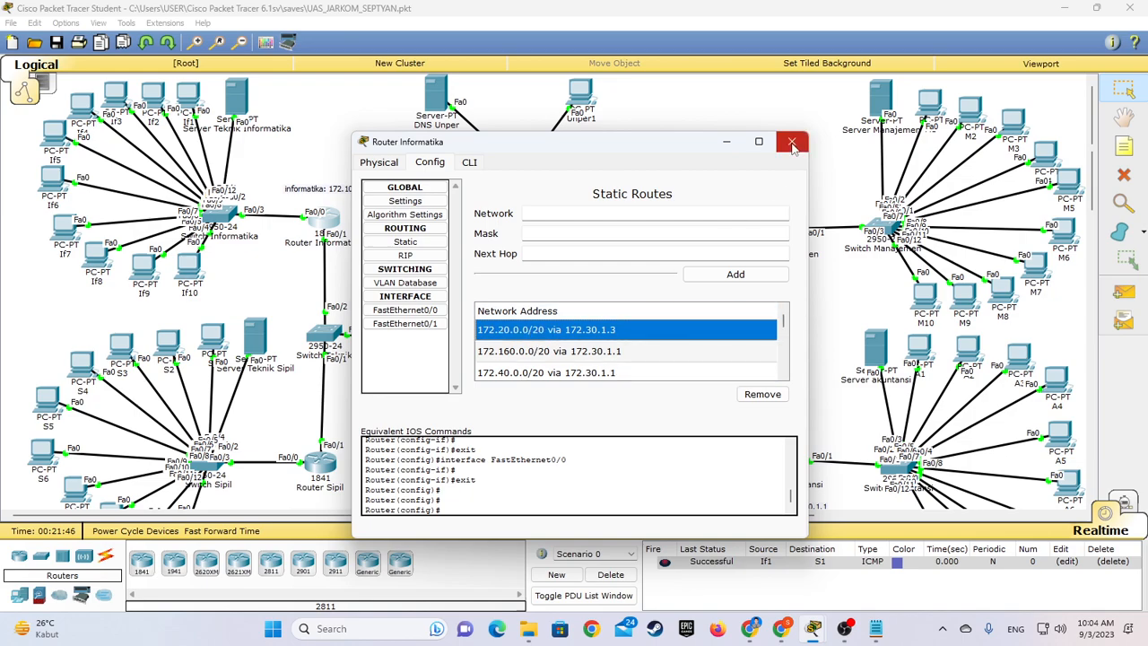
pyautogui.moveTo(614, 146); pyautogui.dragTo(665, 146)
pyautogui.click(847, 144)
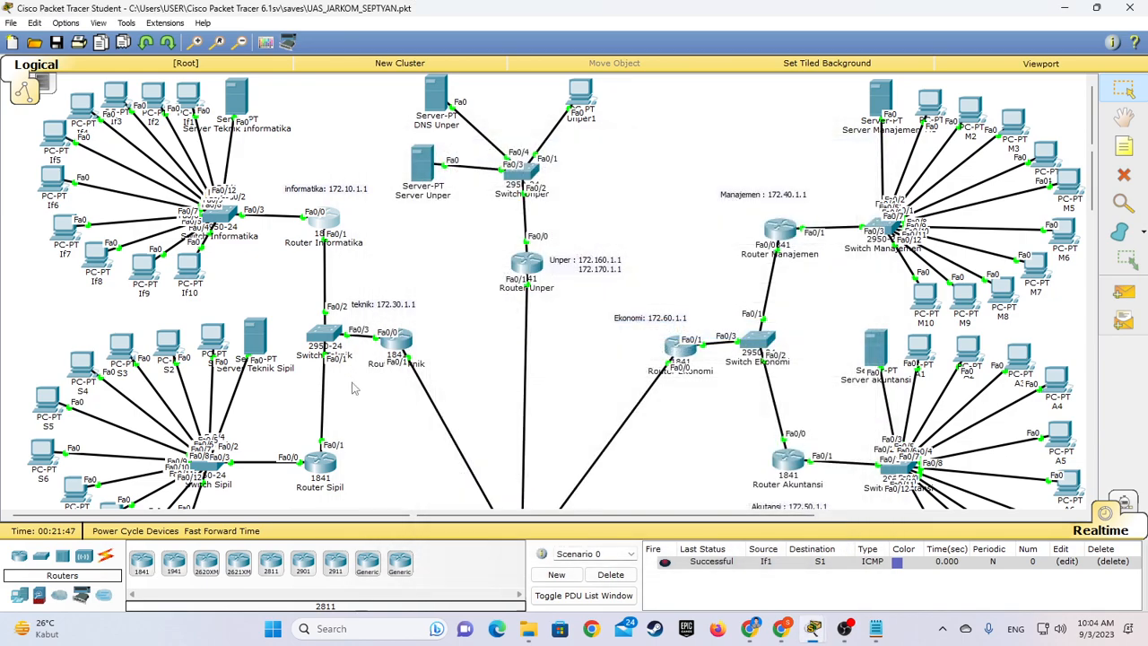
# Check the FastEthernet interface settings and static routes of Router Sipil, highlighting the route to network 172.10.0.0/20
pyautogui.click(310, 474)
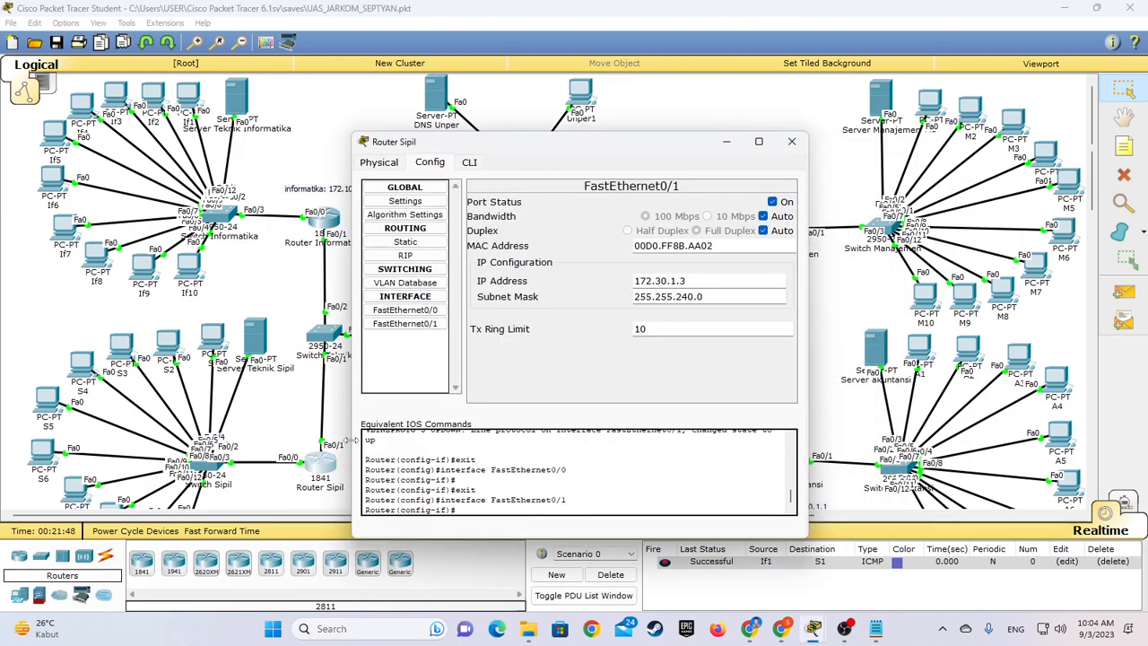
pyautogui.click(441, 310)
pyautogui.click(405, 241)
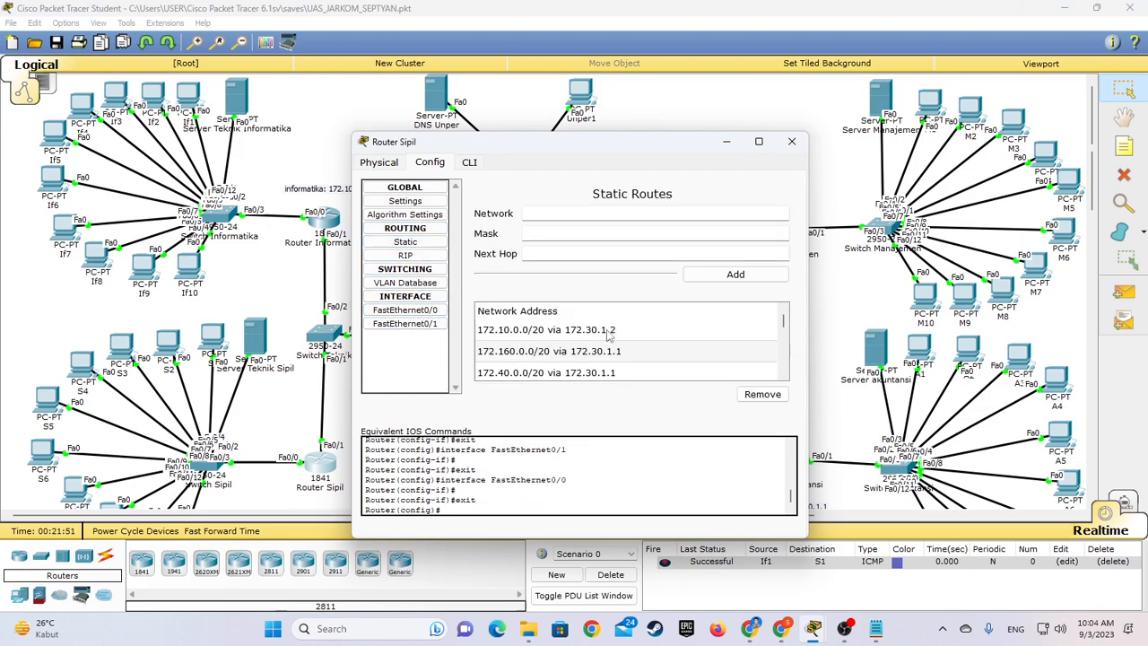
pyautogui.click(541, 332)
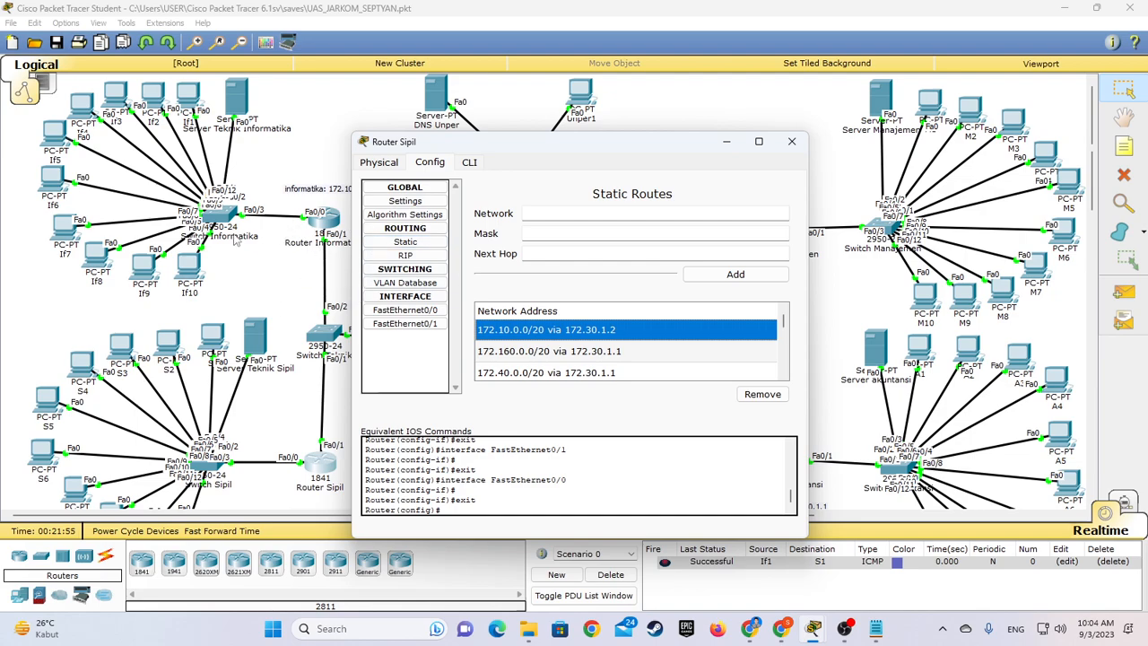
pyautogui.click(792, 140)
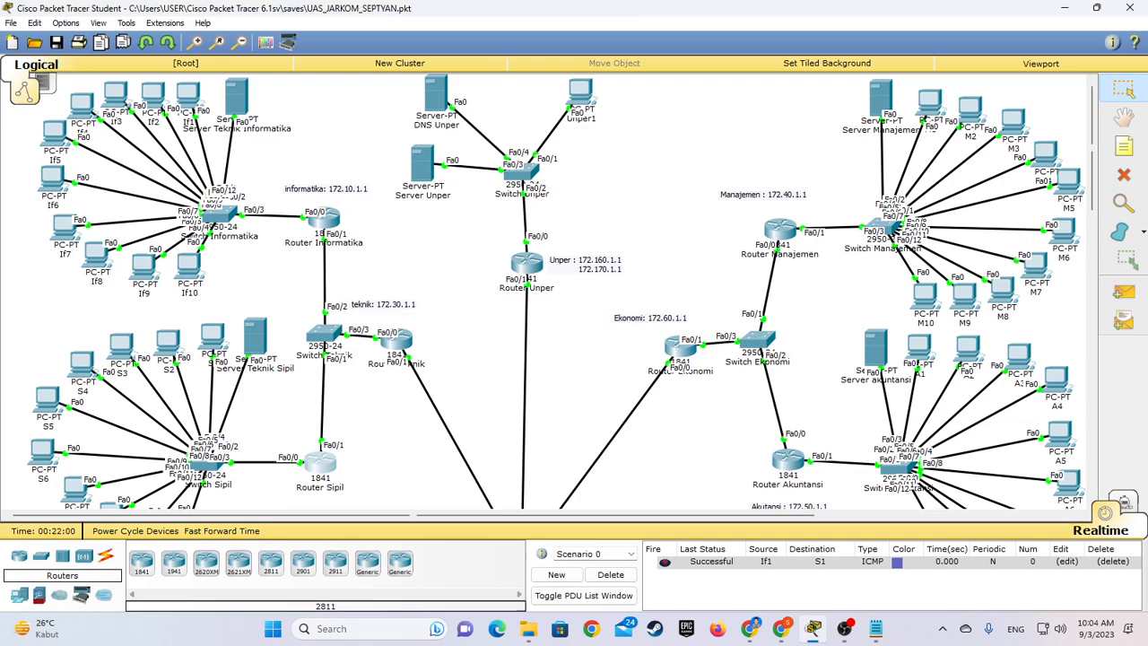
pyautogui.hotkey('alt', 'Tab')
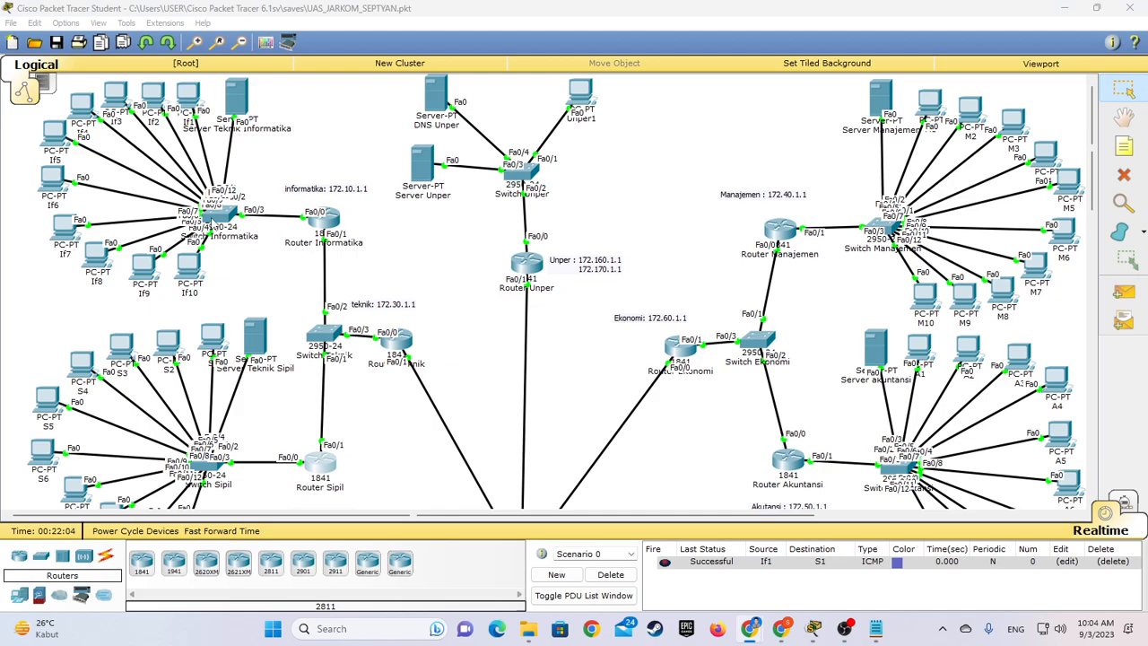
pyautogui.click(212, 220)
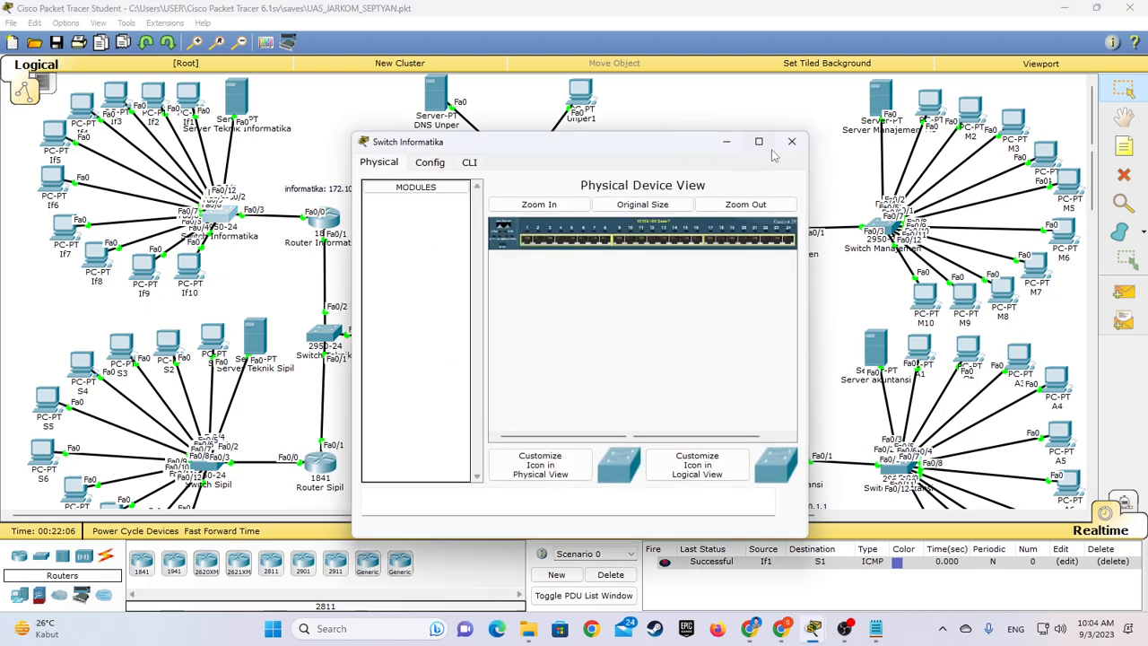
pyautogui.click(792, 140)
# Load the web page at 172.160.1.2 in PC If1's web browser and close the device window after viewing it
pyautogui.click(198, 99)
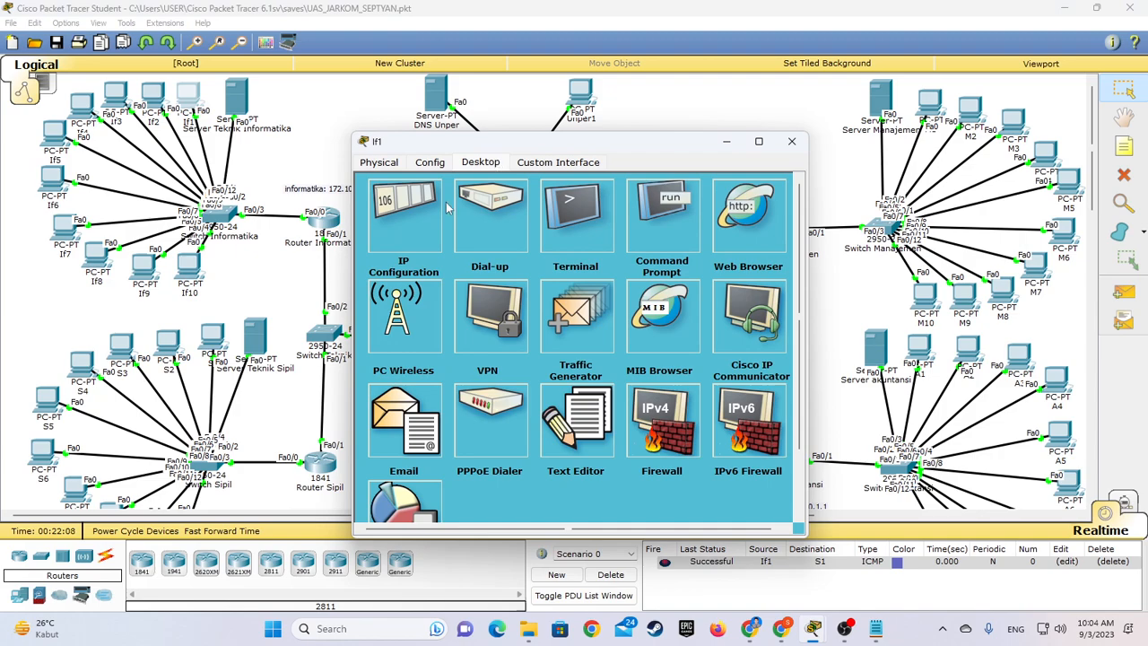
pyautogui.click(748, 211)
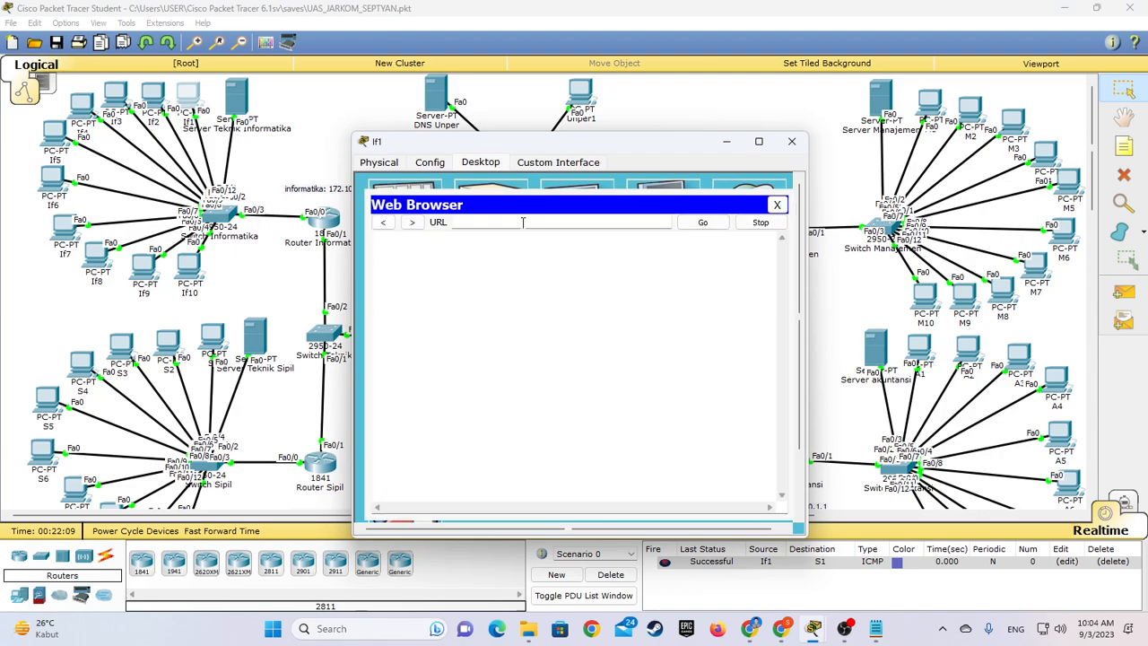
pyautogui.moveTo(493, 145); pyautogui.dragTo(511, 240)
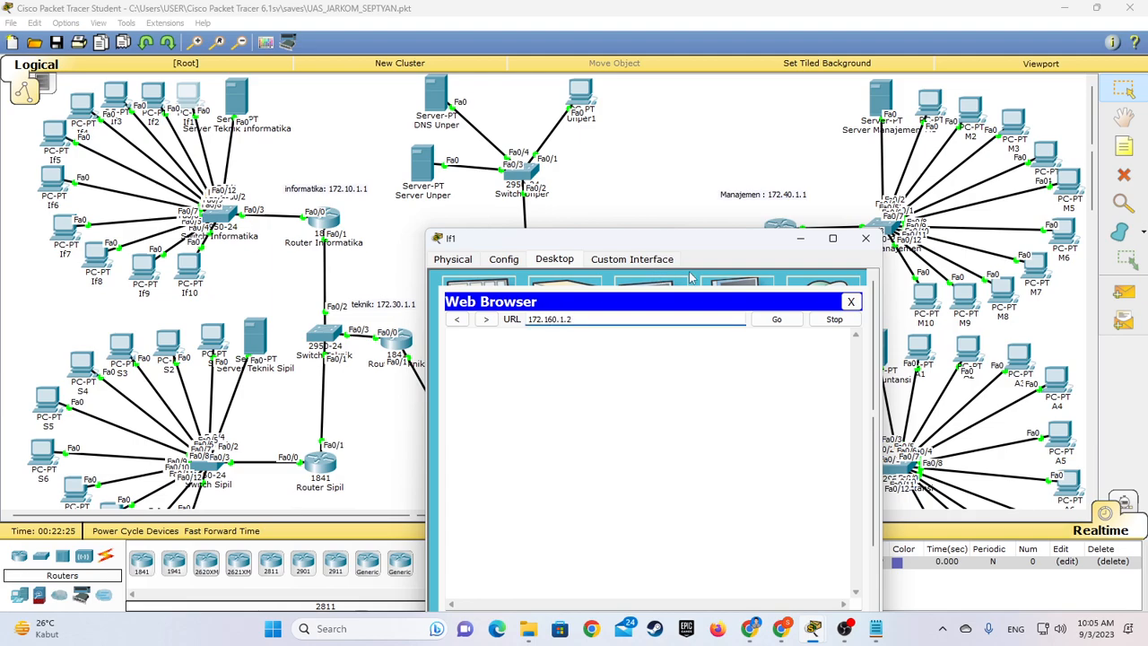
pyautogui.click(776, 319)
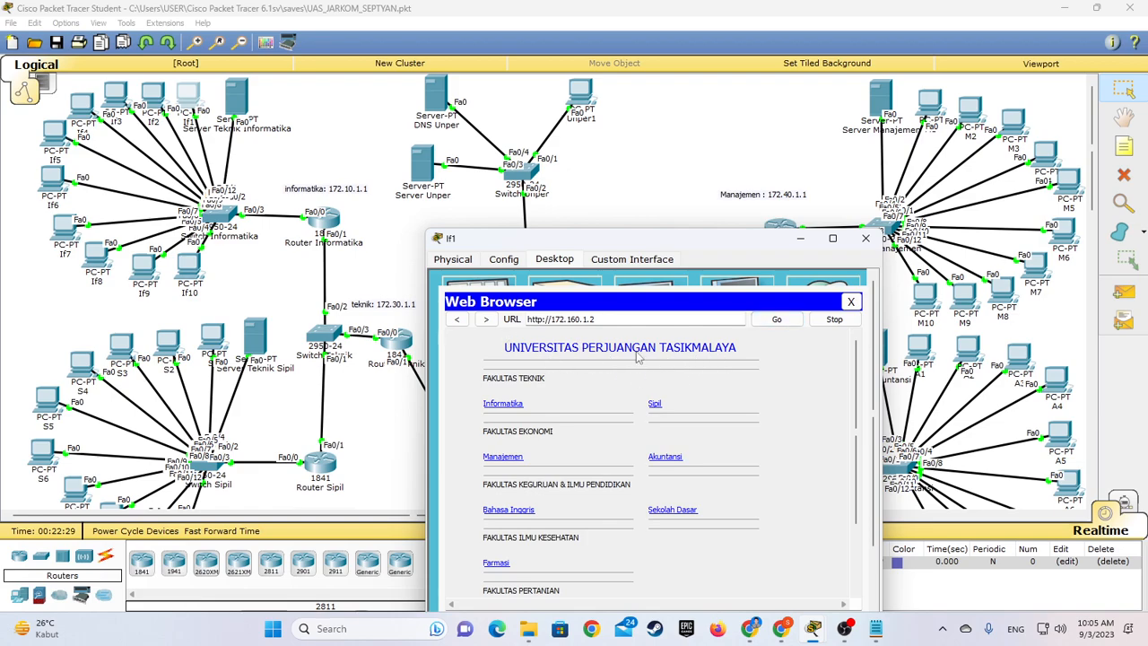
pyautogui.click(850, 302)
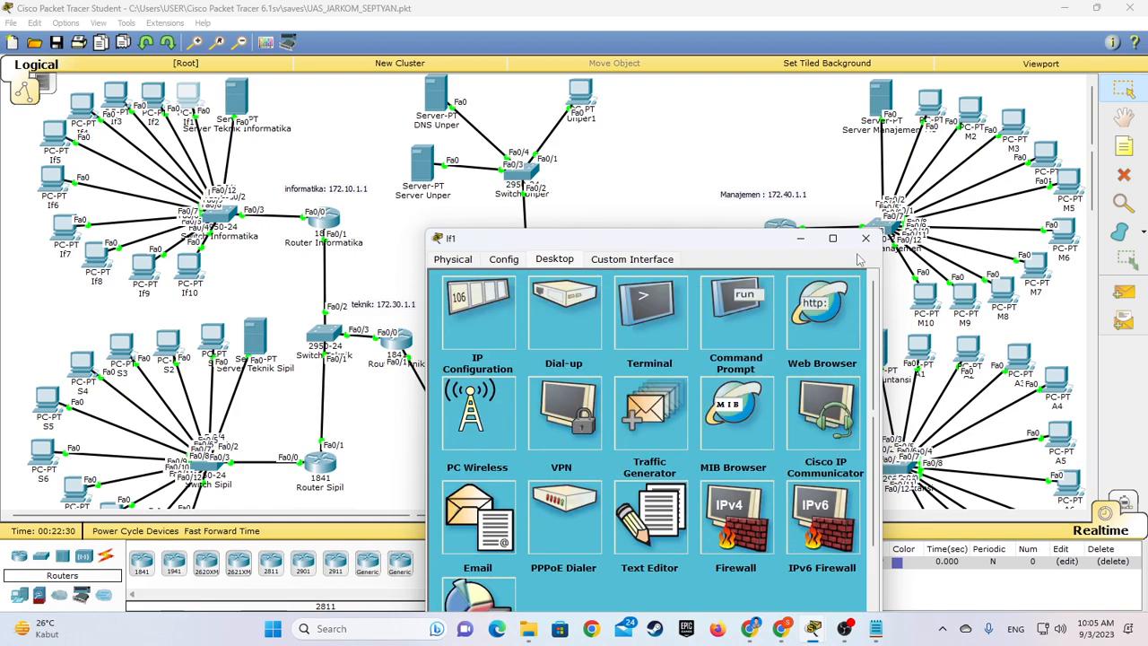
pyautogui.click(865, 237)
# Check the IP configuration of Server Unper, including its default gateway and DNS server
pyautogui.click(418, 163)
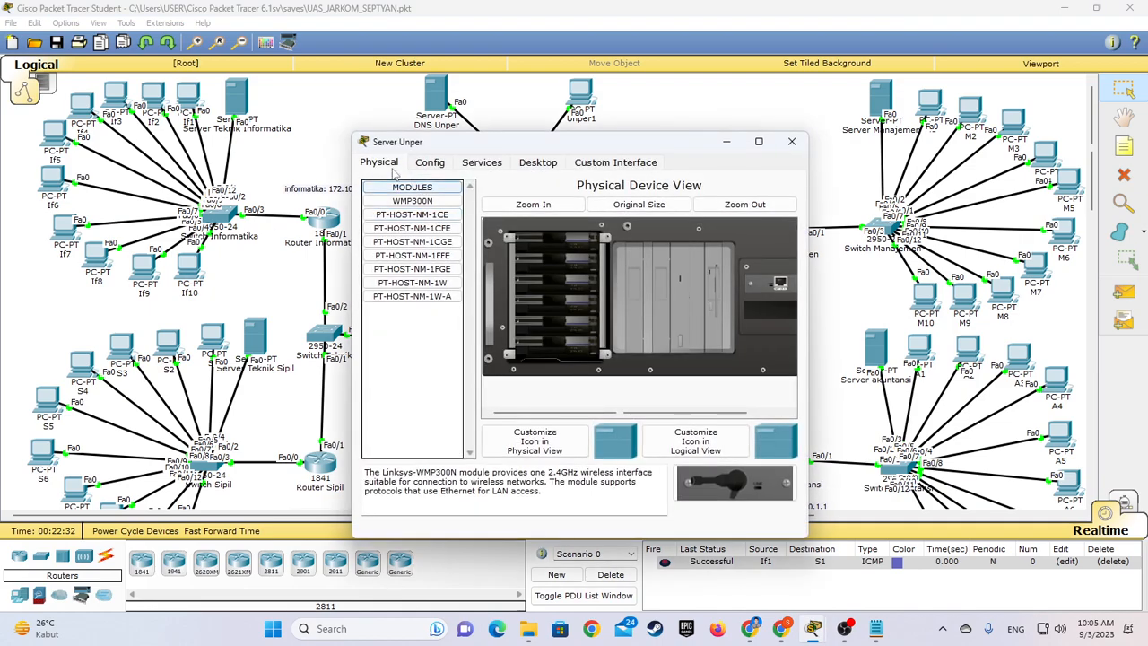
pyautogui.click(522, 165)
pyautogui.click(416, 215)
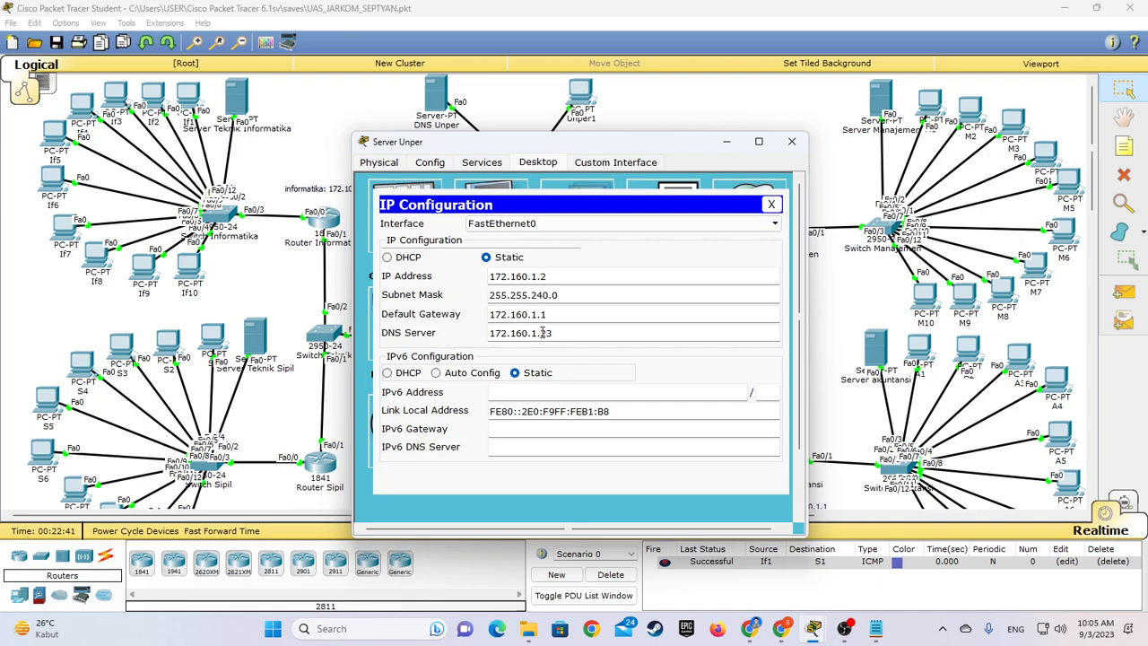
pyautogui.click(771, 204)
pyautogui.click(792, 142)
# Reopen PC If1's web browser and load the page at 172.160.1.2 again
pyautogui.click(192, 97)
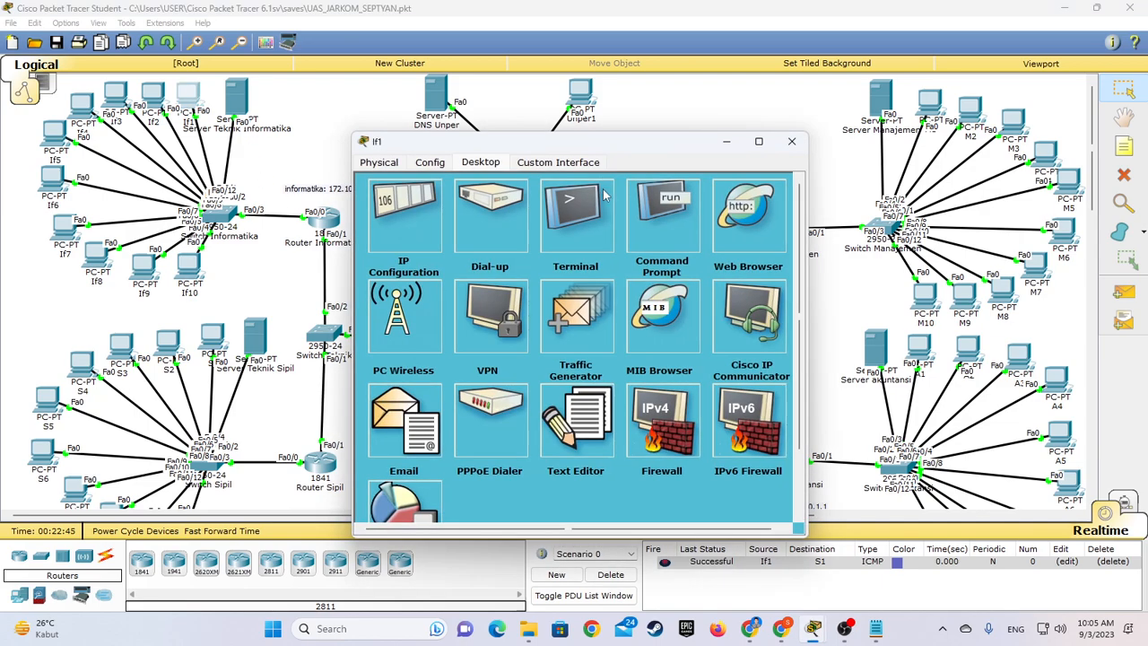
pyautogui.click(734, 220)
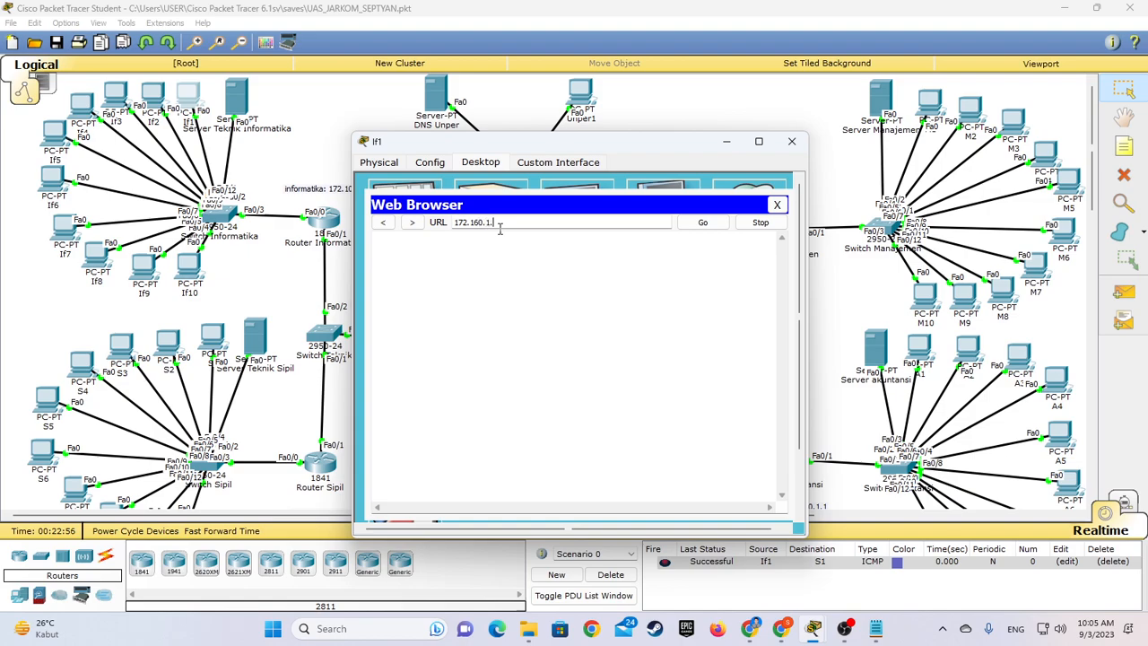
pyautogui.press('Return')
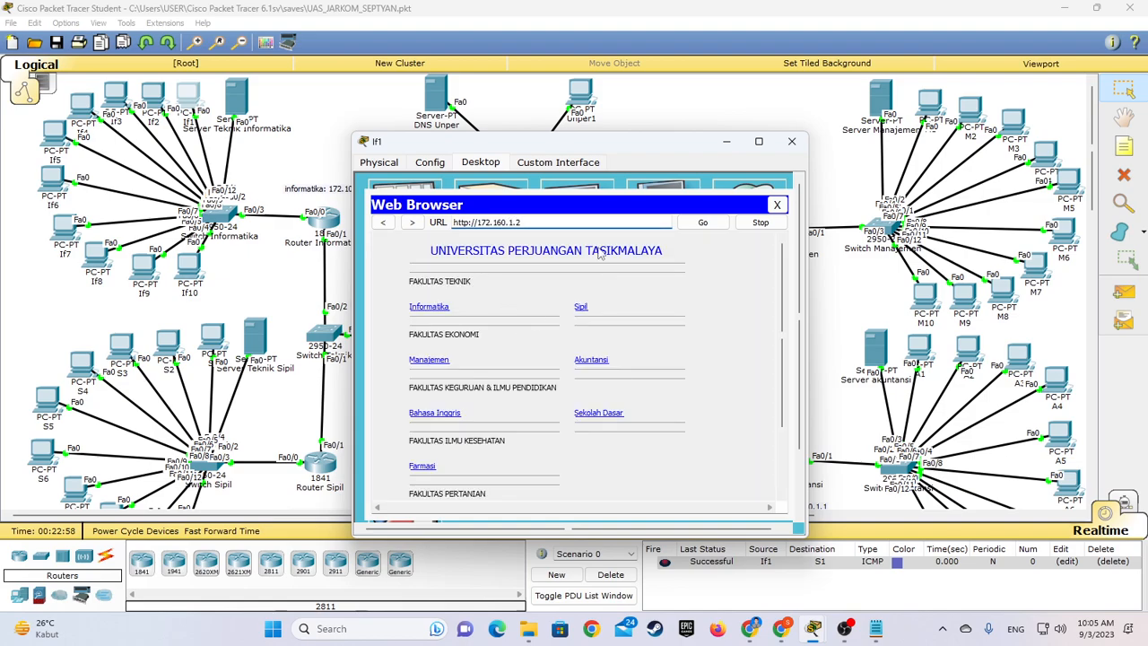
# Load unper.com in a fresh web browser on PC If1, look through the page, and close the device window
pyautogui.moveTo(550, 224); pyautogui.dragTo(413, 222)
pyautogui.press('BackSpace')
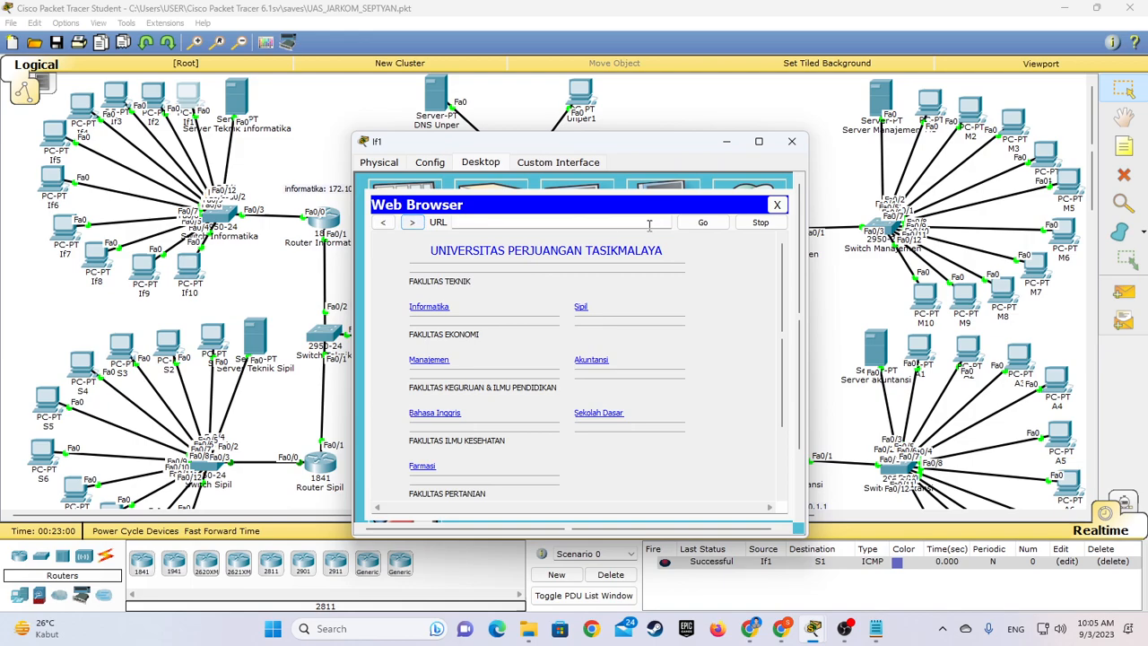
pyautogui.click(776, 205)
pyautogui.click(758, 213)
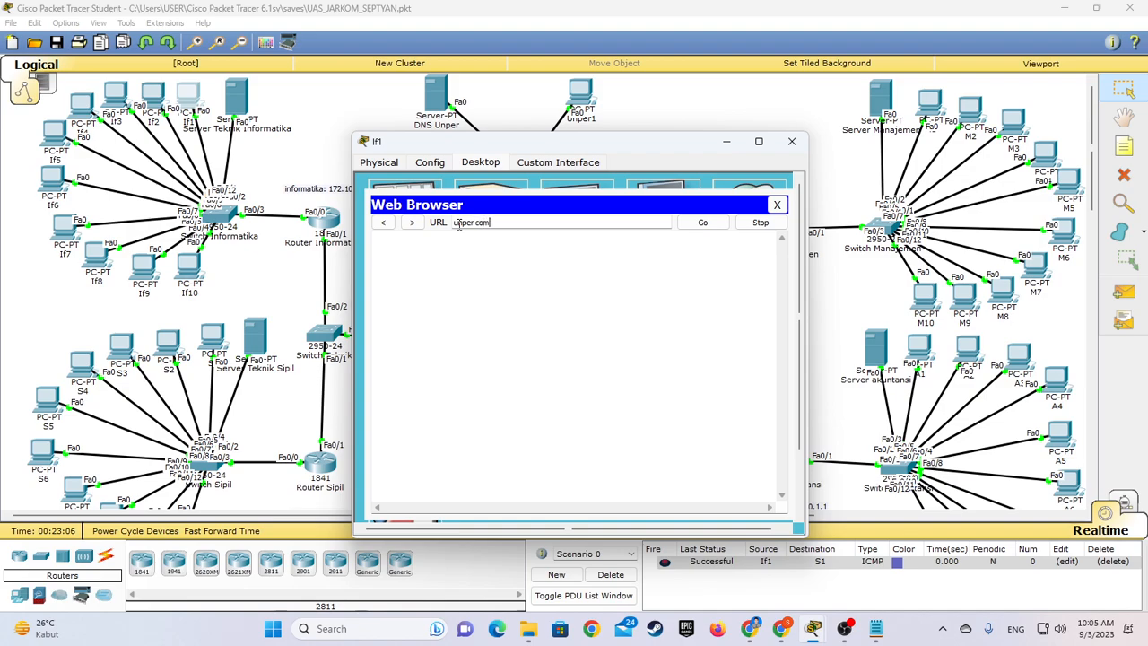
pyautogui.click(708, 223)
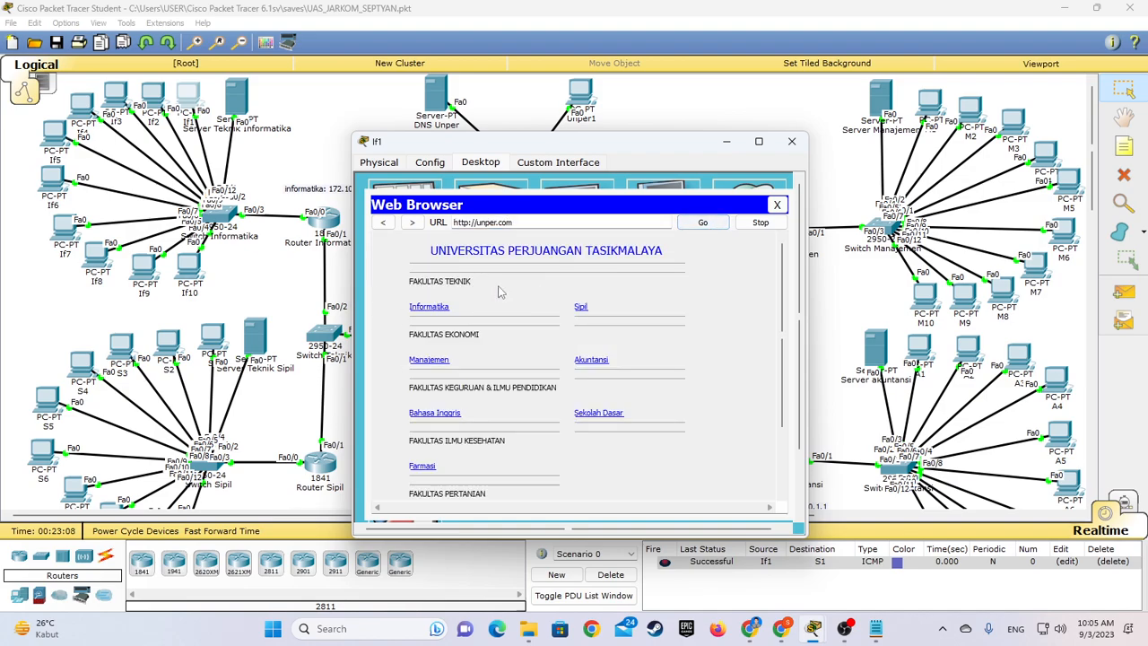
pyautogui.scroll(-2, 599, 349)
pyautogui.scroll(3, 600, 349)
pyautogui.click(777, 205)
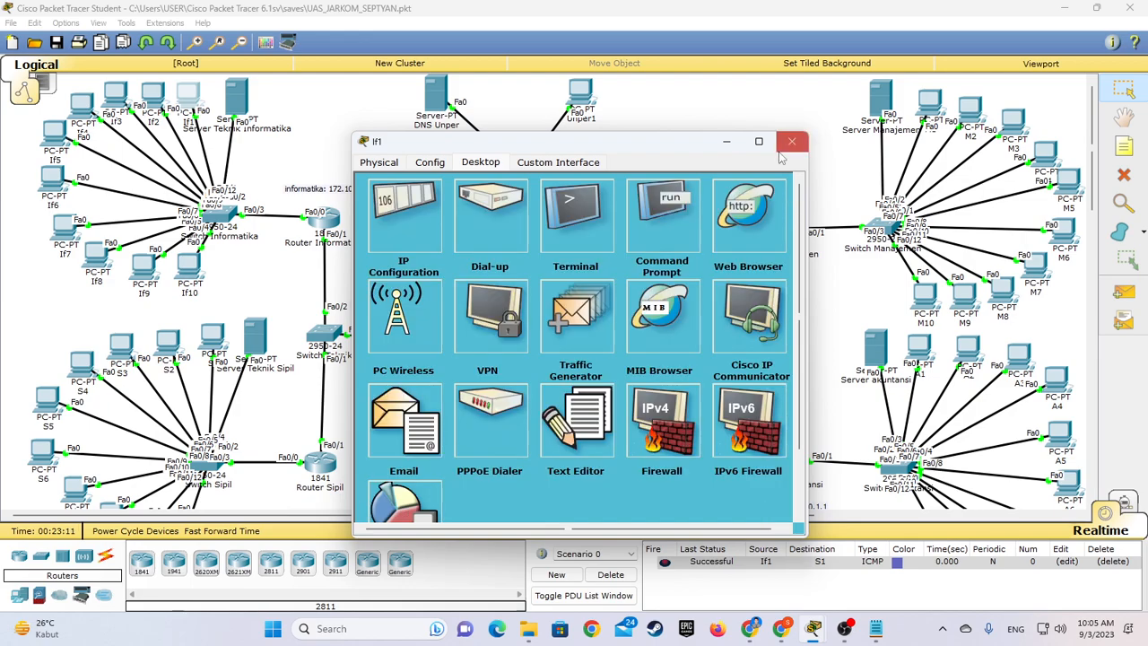
pyautogui.click(792, 141)
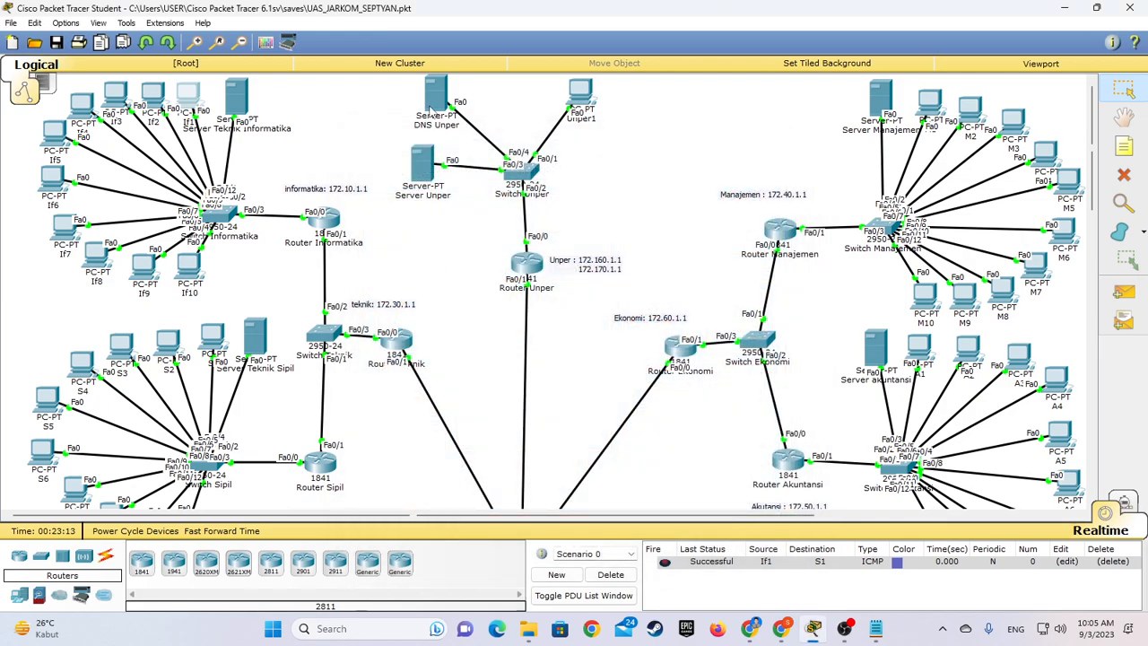
# Shift Server Unper slightly up and to the left, and move DNS Unper closer to PC Unper1
pyautogui.moveTo(422, 163); pyautogui.dragTo(417, 156)
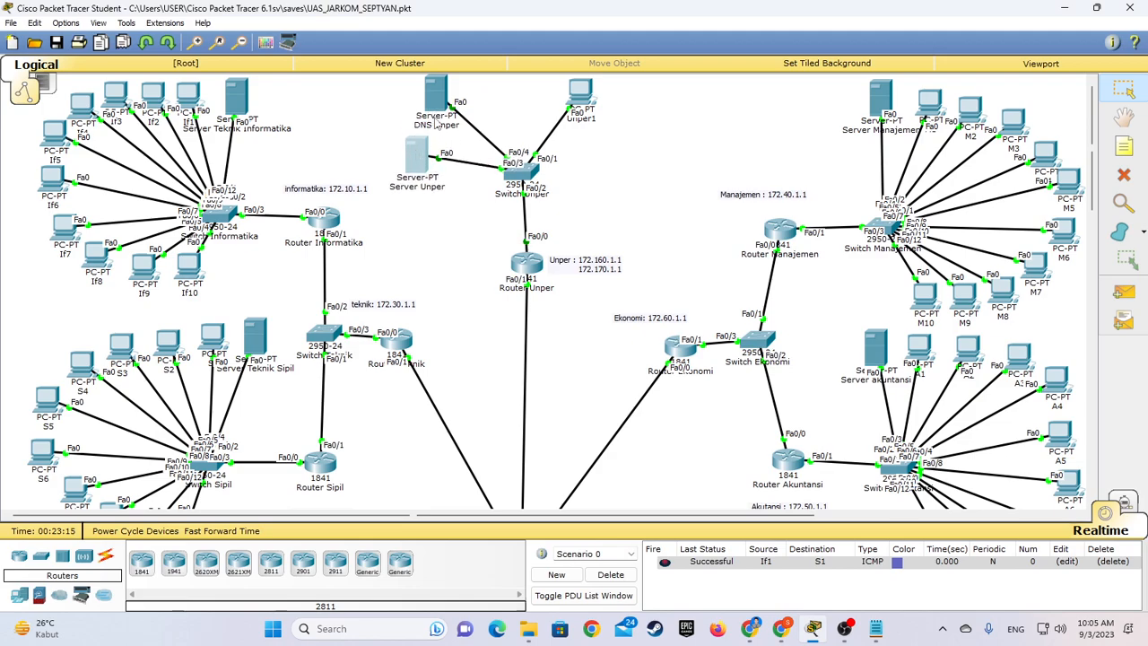
pyautogui.moveTo(443, 106); pyautogui.dragTo(474, 108)
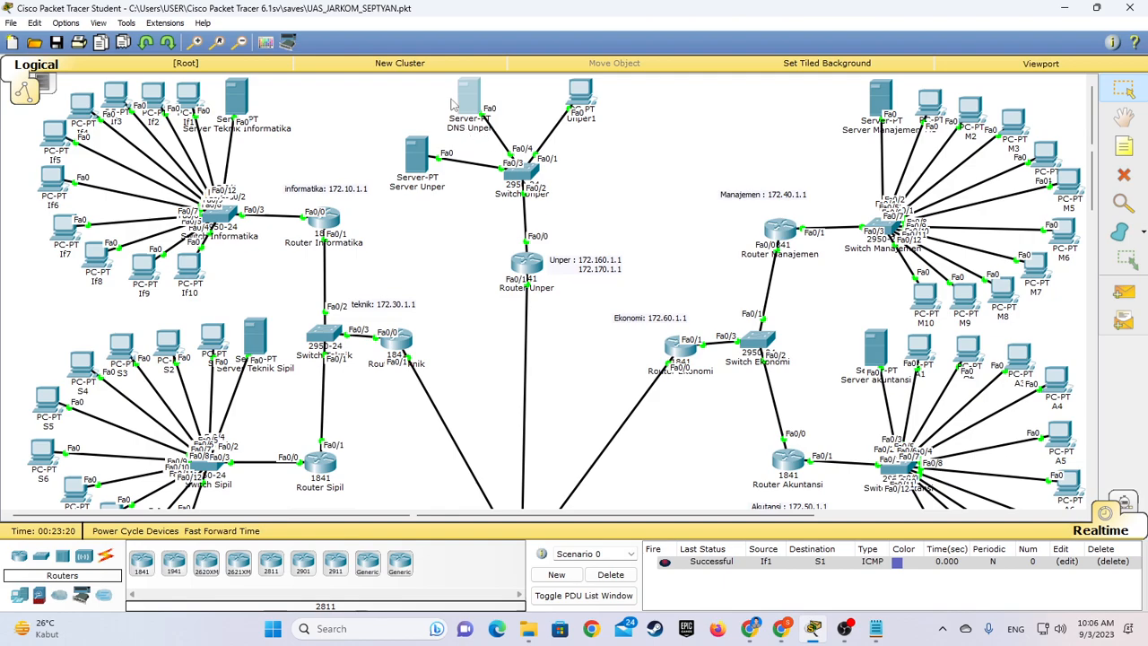
# Check the IP configuration of DNS Unper, highlighting its DNS server address
pyautogui.click(458, 103)
pyautogui.click(531, 165)
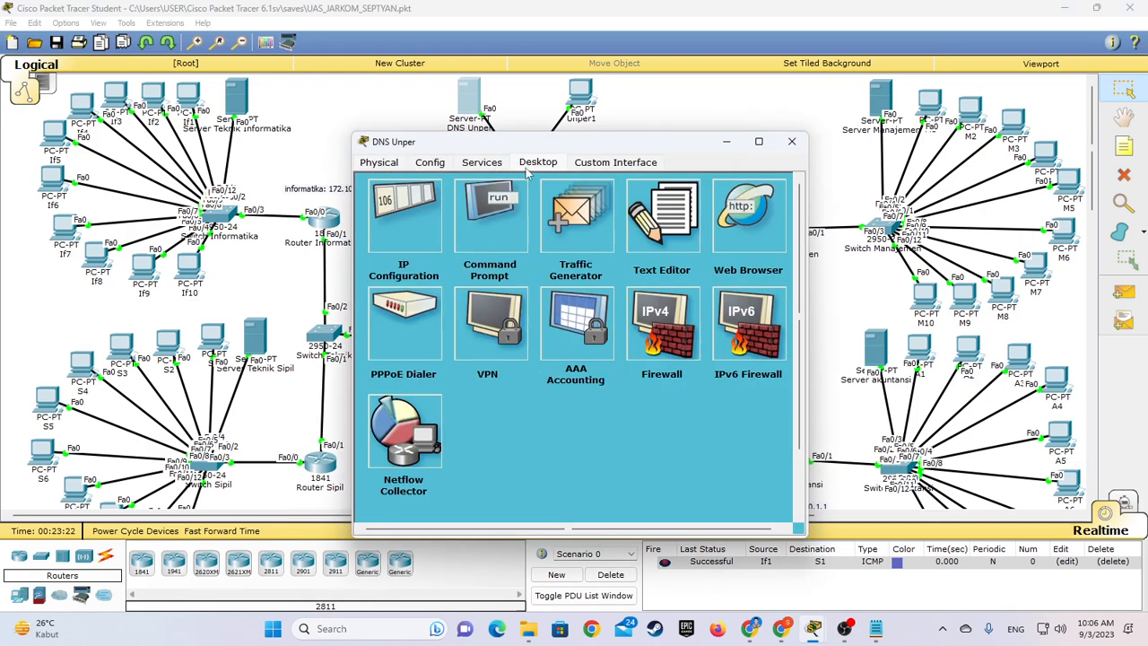
pyautogui.click(417, 218)
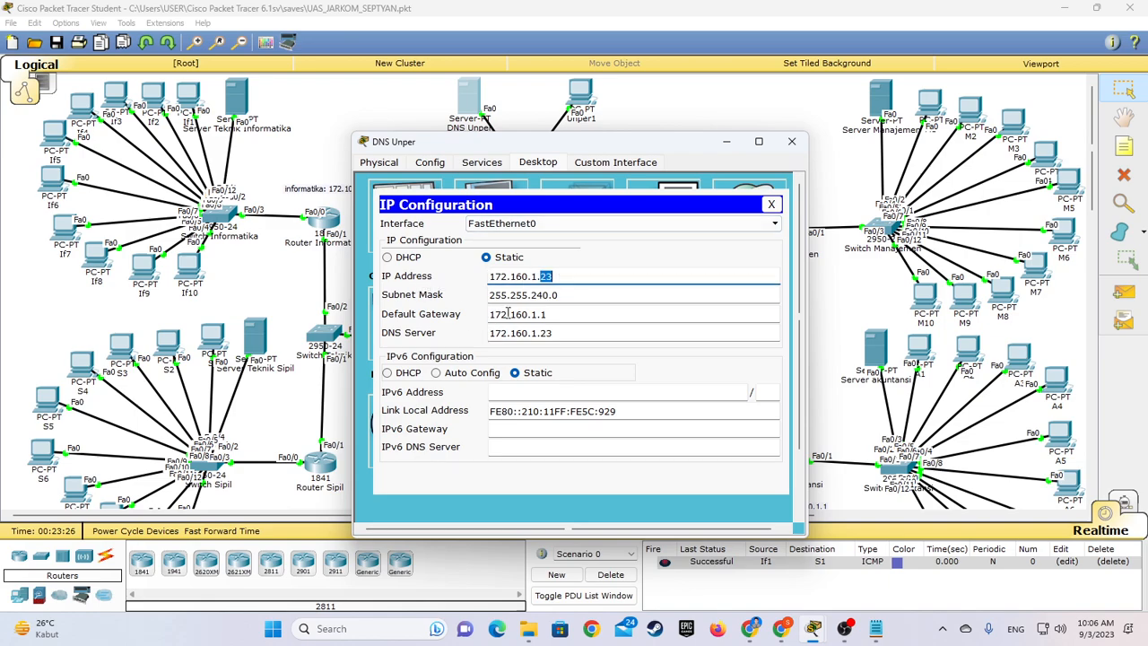
pyautogui.click(574, 332)
pyautogui.doubleClick(574, 333)
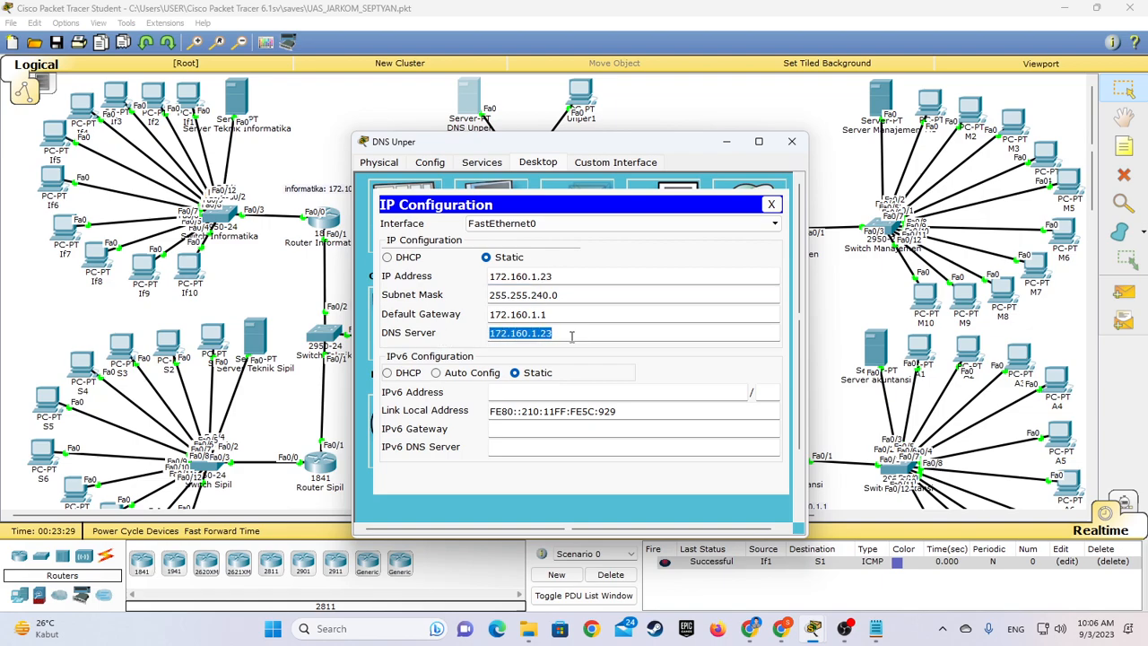
pyautogui.click(770, 204)
# Examine the DNS service's resource records on DNS Unper, selecting the agribisnis.unper.com and informatika.unper.com entries
pyautogui.click(748, 216)
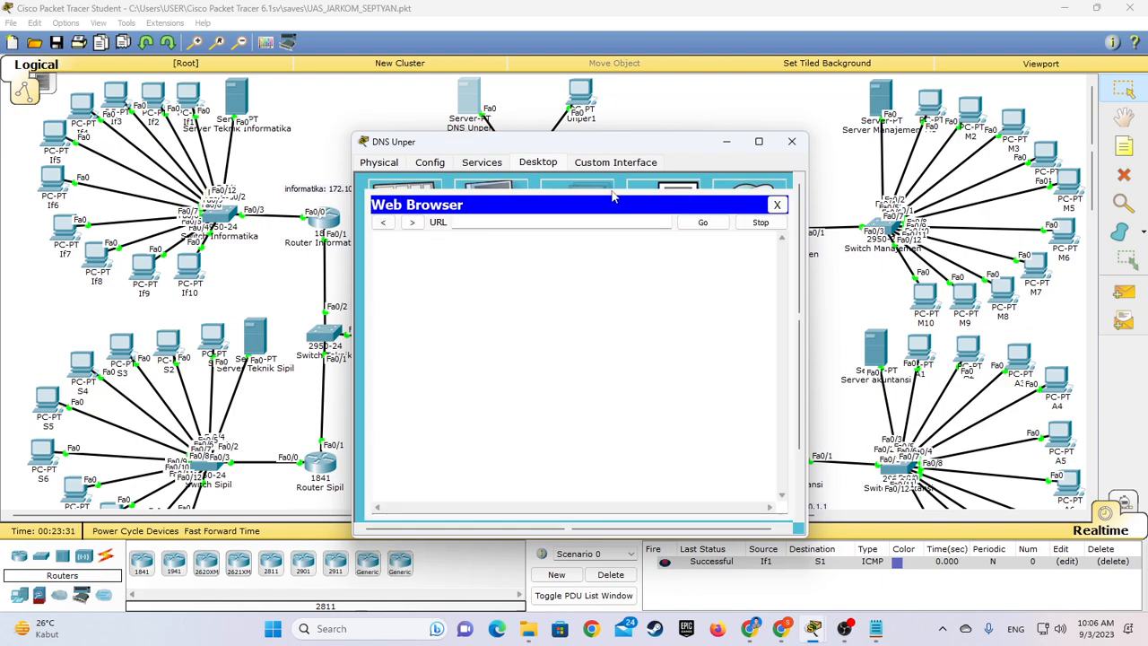
pyautogui.click(774, 205)
pyautogui.click(435, 162)
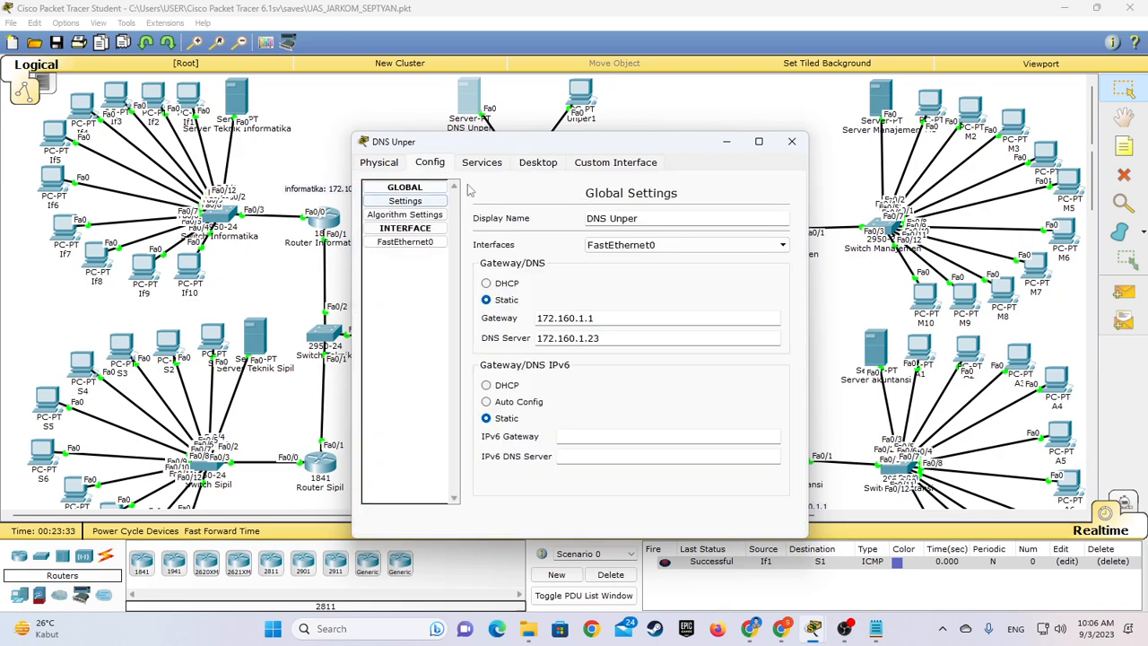
pyautogui.click(482, 162)
pyautogui.click(410, 256)
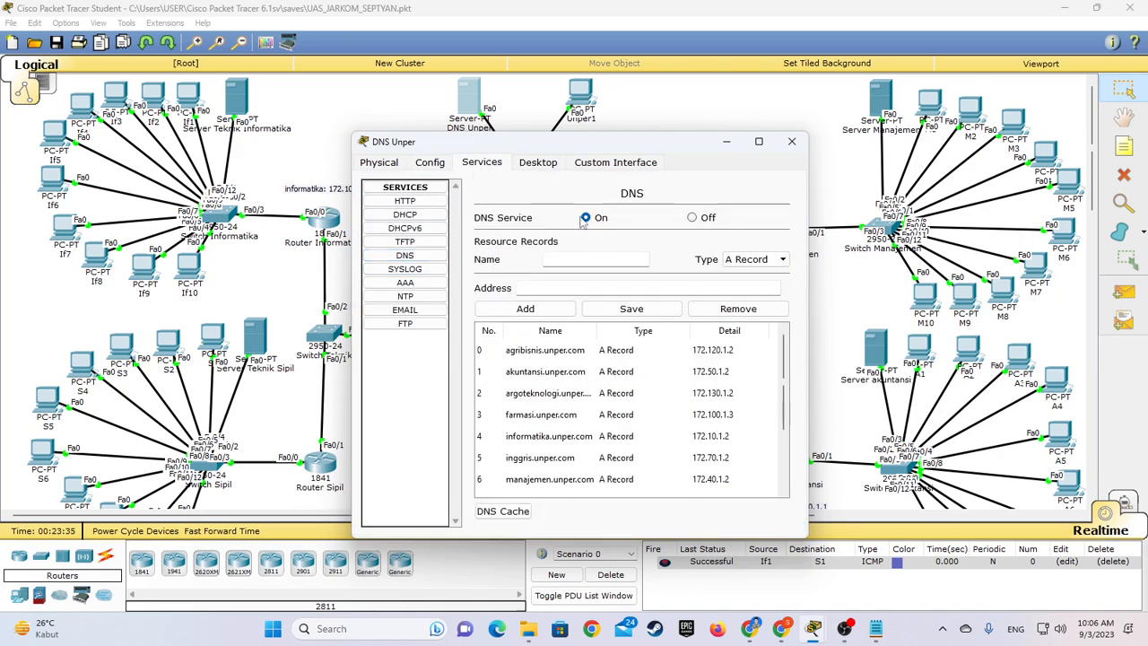
pyautogui.click(570, 352)
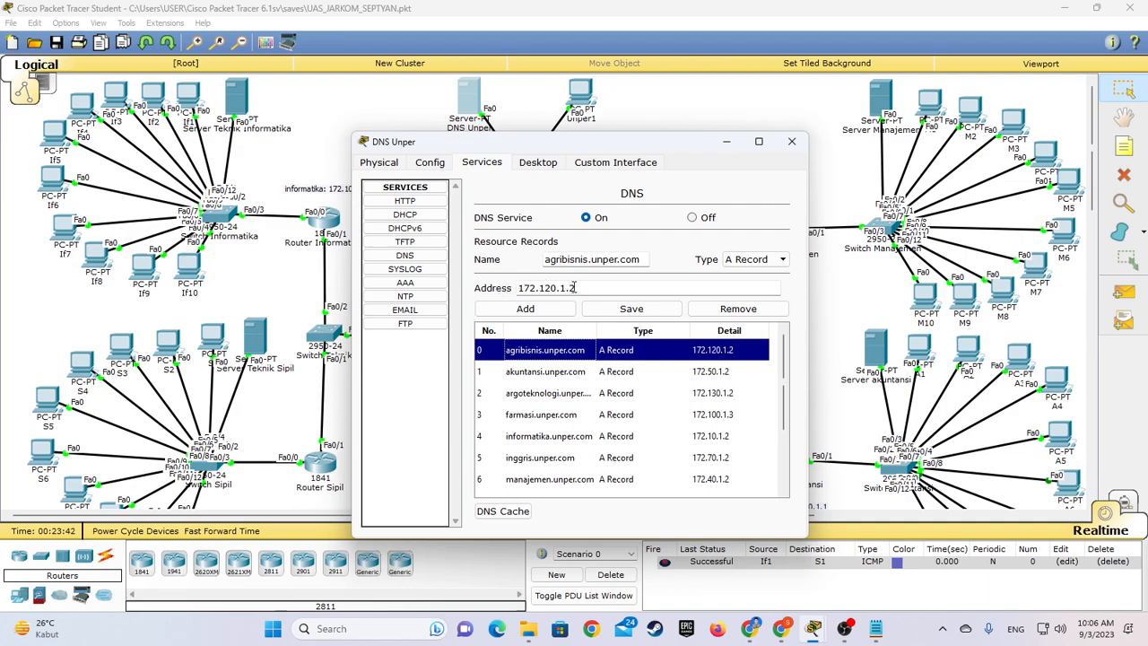
pyautogui.click(552, 438)
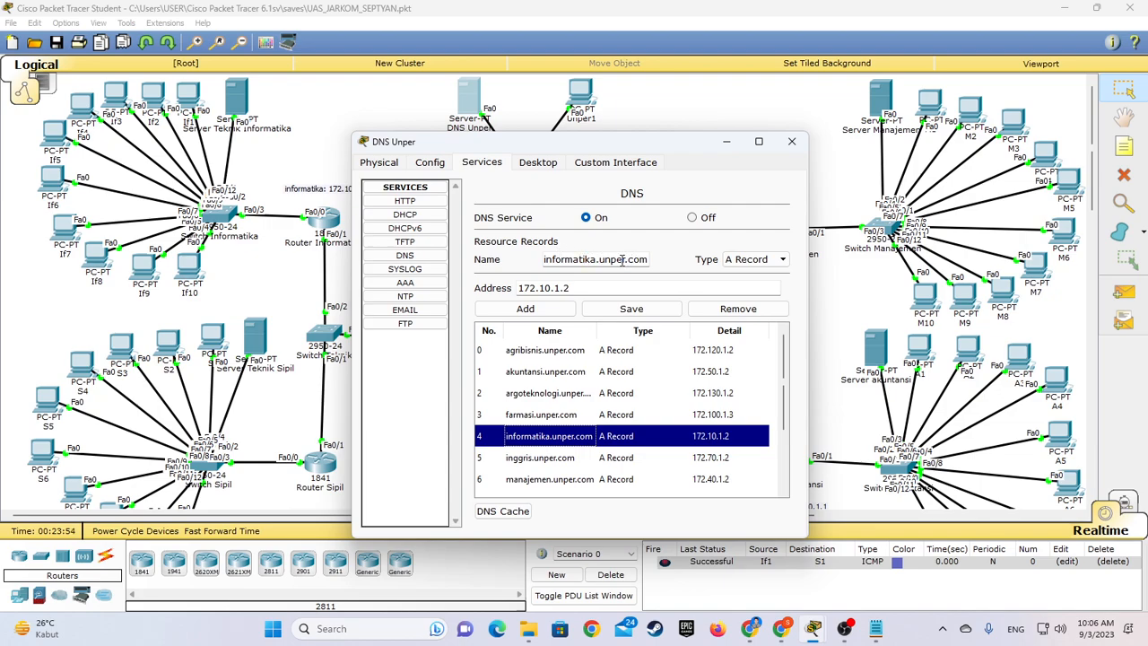
pyautogui.click(792, 141)
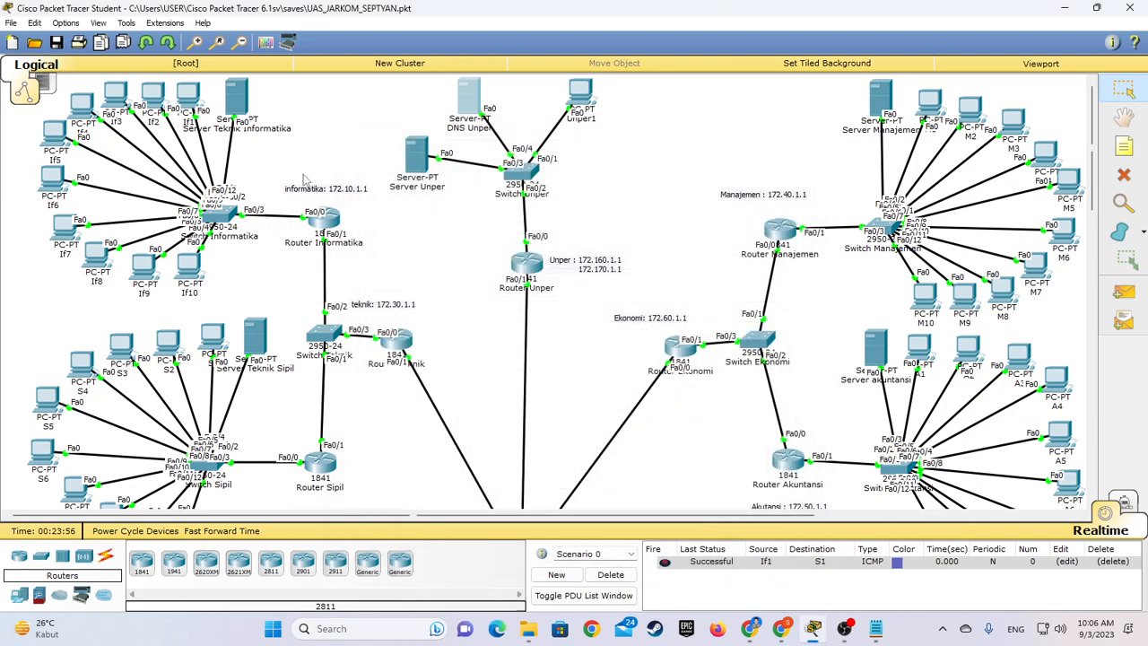
pyautogui.click(248, 110)
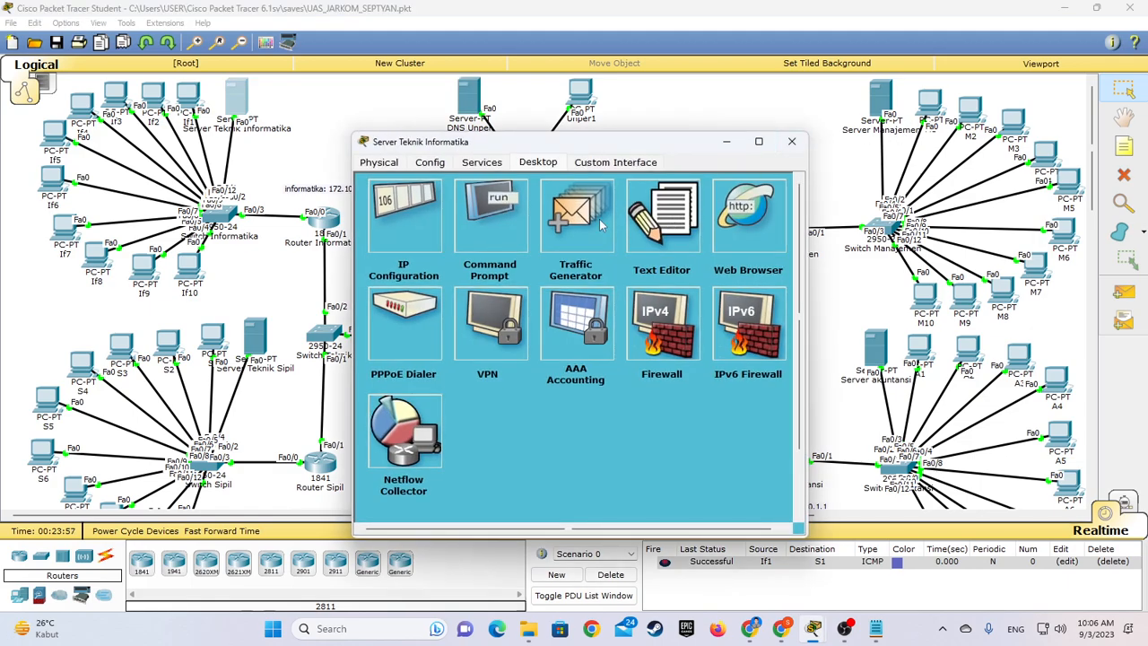
pyautogui.click(741, 226)
pyautogui.click(777, 204)
pyautogui.click(792, 141)
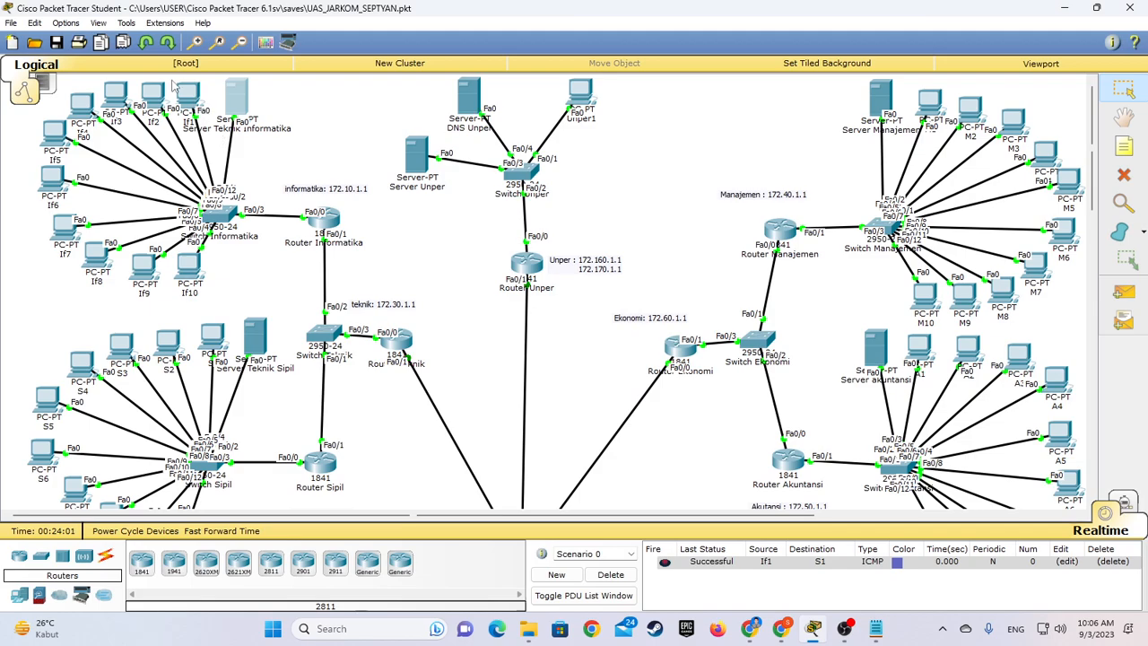
# Switch PC If1's IPv4 configuration to DHCP and set it back to Static
pyautogui.click(190, 99)
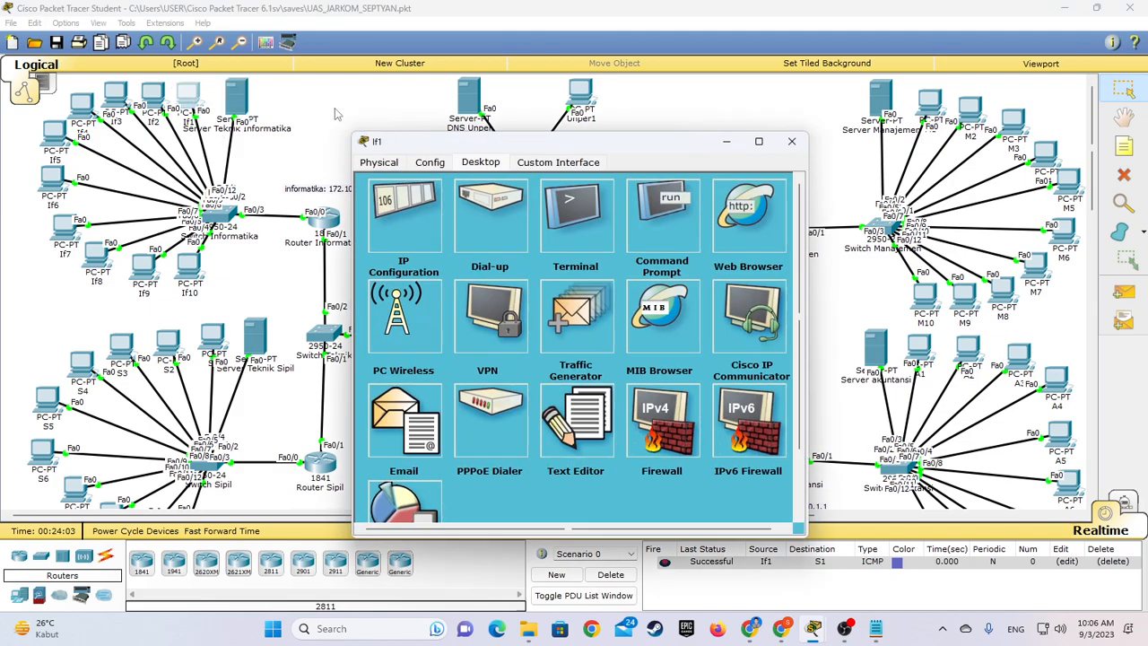
pyautogui.click(404, 224)
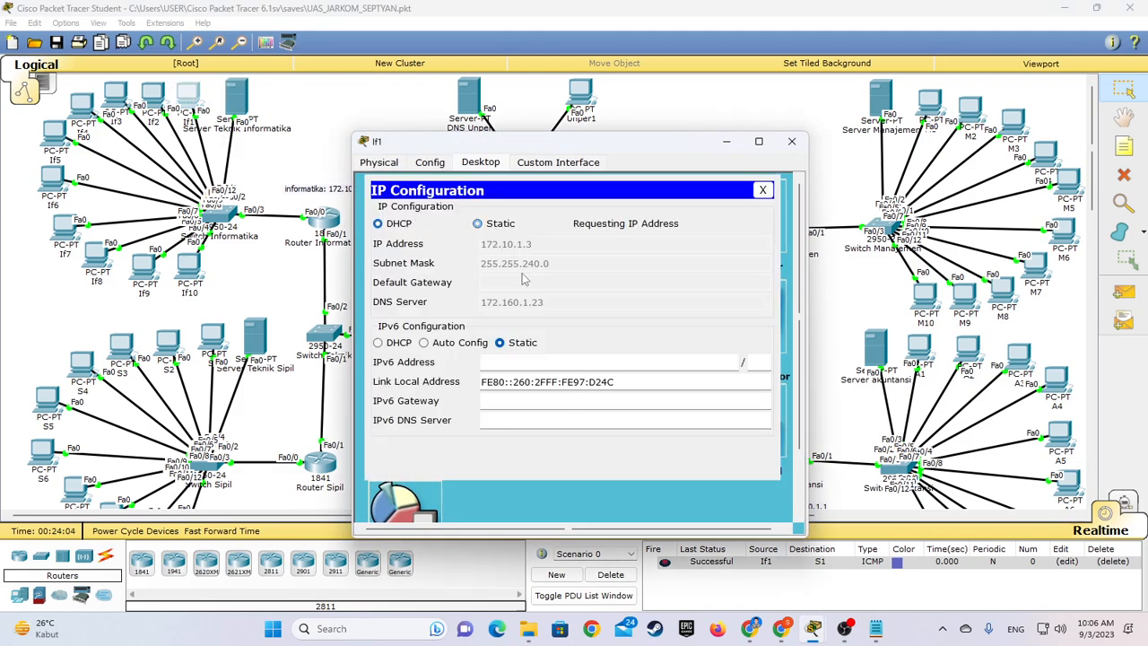
pyautogui.click(491, 230)
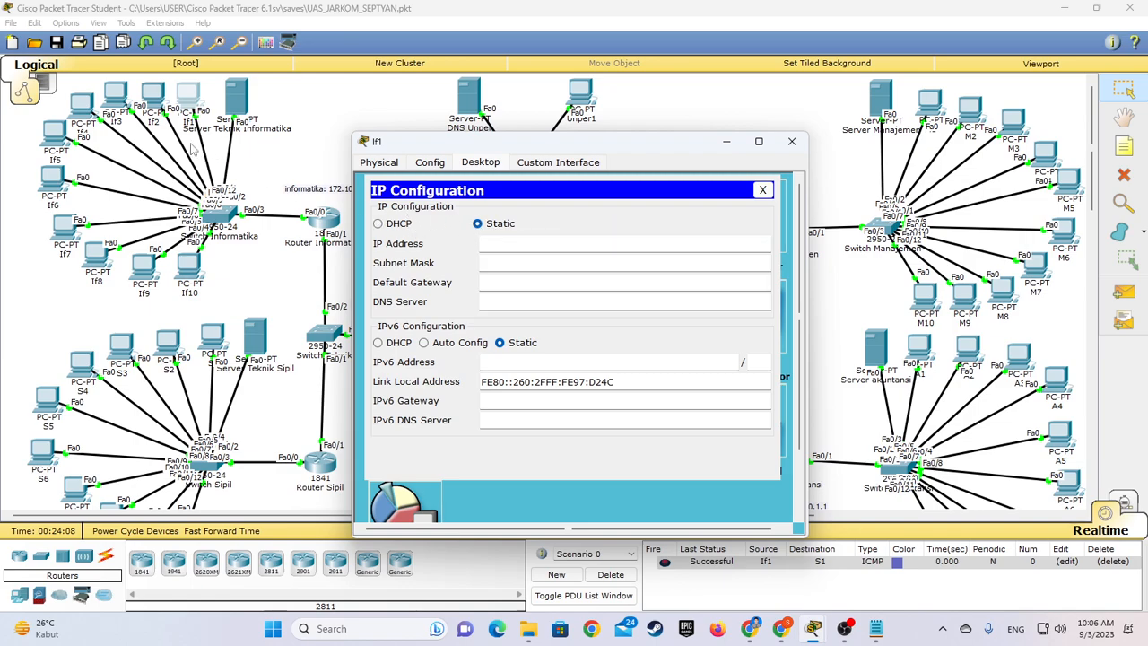
# Check the IP configuration of PC If2 and close its device window
pyautogui.click(151, 97)
pyautogui.click(480, 162)
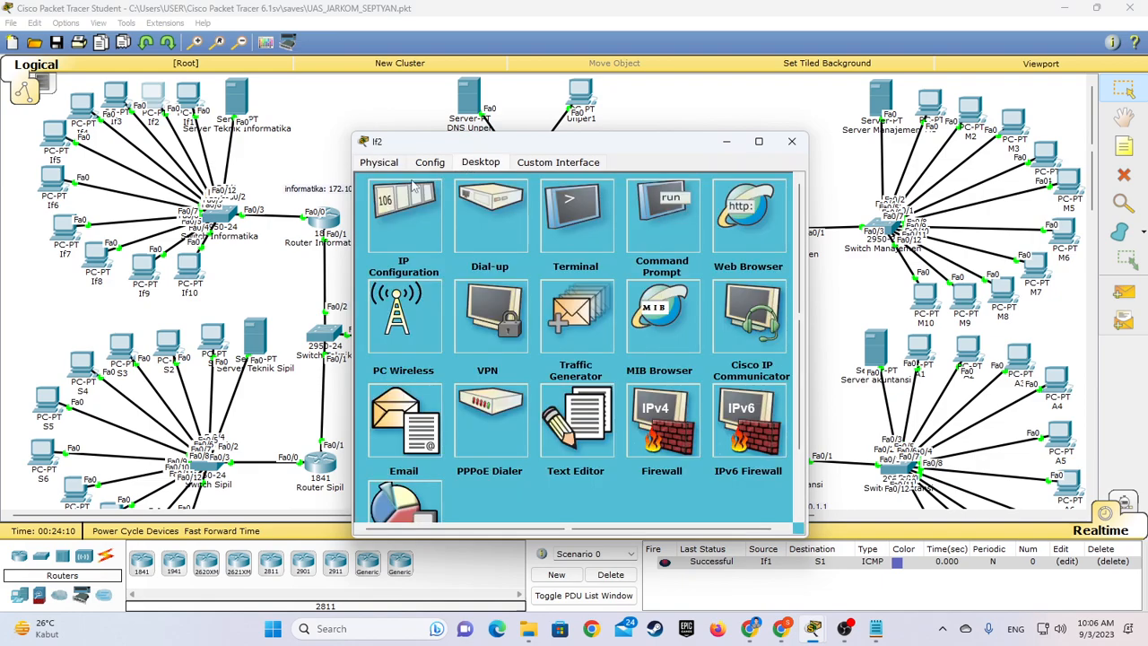
pyautogui.click(418, 188)
pyautogui.click(762, 189)
pyautogui.click(793, 140)
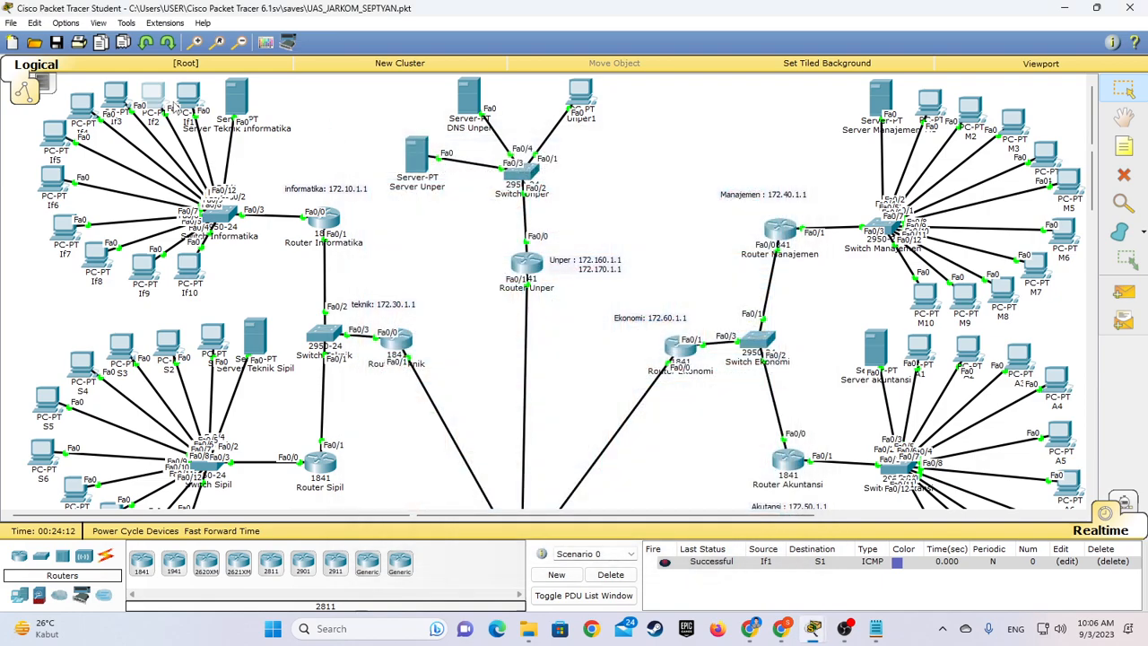
# Give PC If1 the static IP address 172.10.1.3, subnet mask 255.255.240.0 and default gateway 172.10.1.1
pyautogui.click(188, 99)
pyautogui.click(533, 244)
pyautogui.write('172.10.1.3')
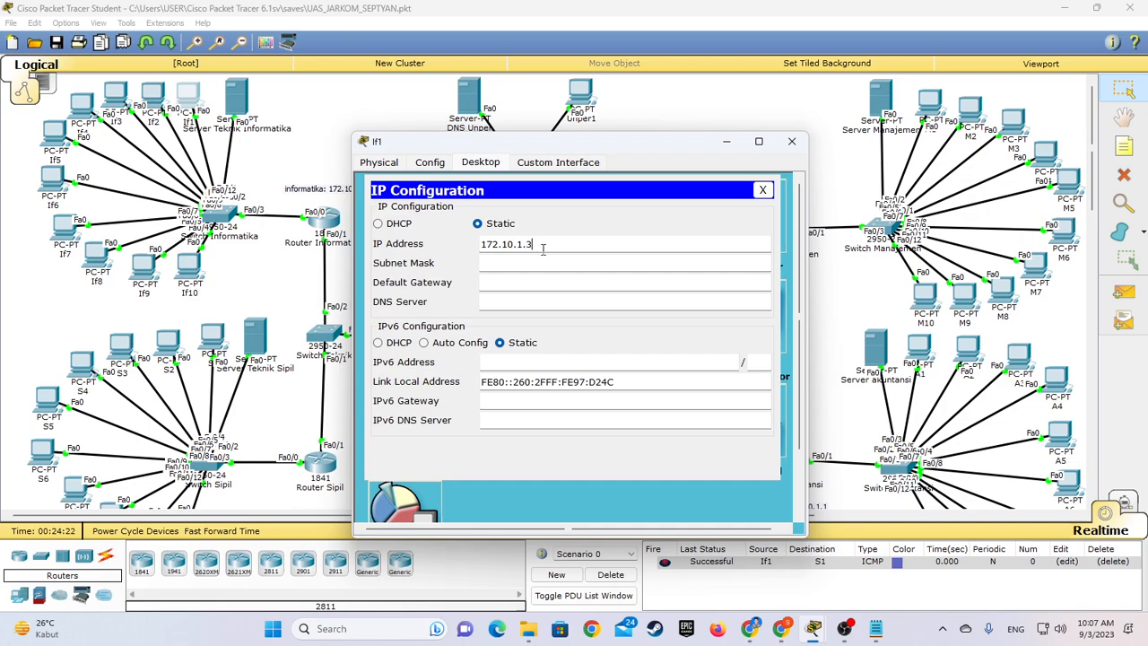
pyautogui.click(534, 264)
pyautogui.click(525, 265)
pyautogui.write('240.0')
pyautogui.click(522, 282)
pyautogui.write('172.10.1.1')
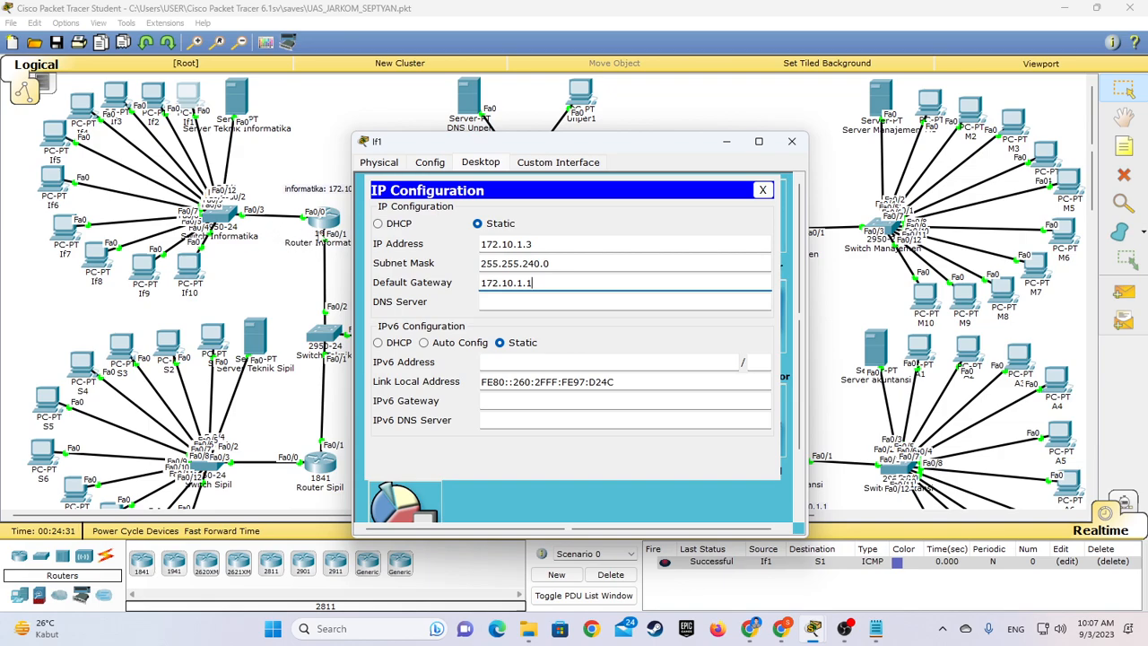
# Set PC If1's DNS server to 172.160.1.23 and close its device window
pyautogui.moveTo(427, 146); pyautogui.dragTo(451, 151)
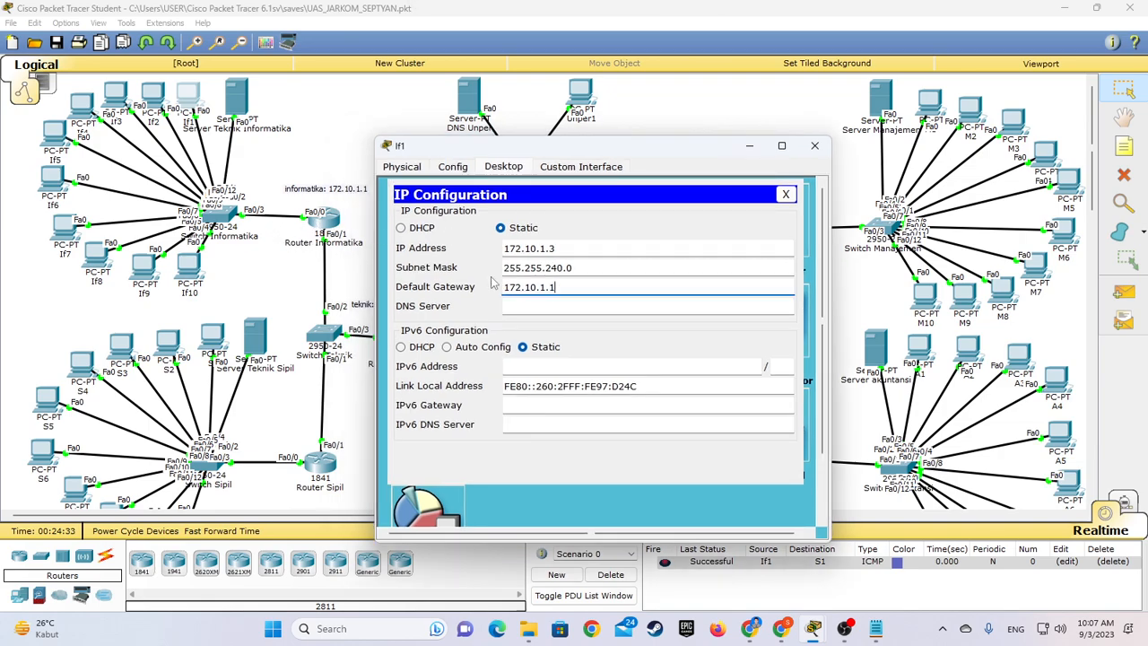
pyautogui.click(525, 307)
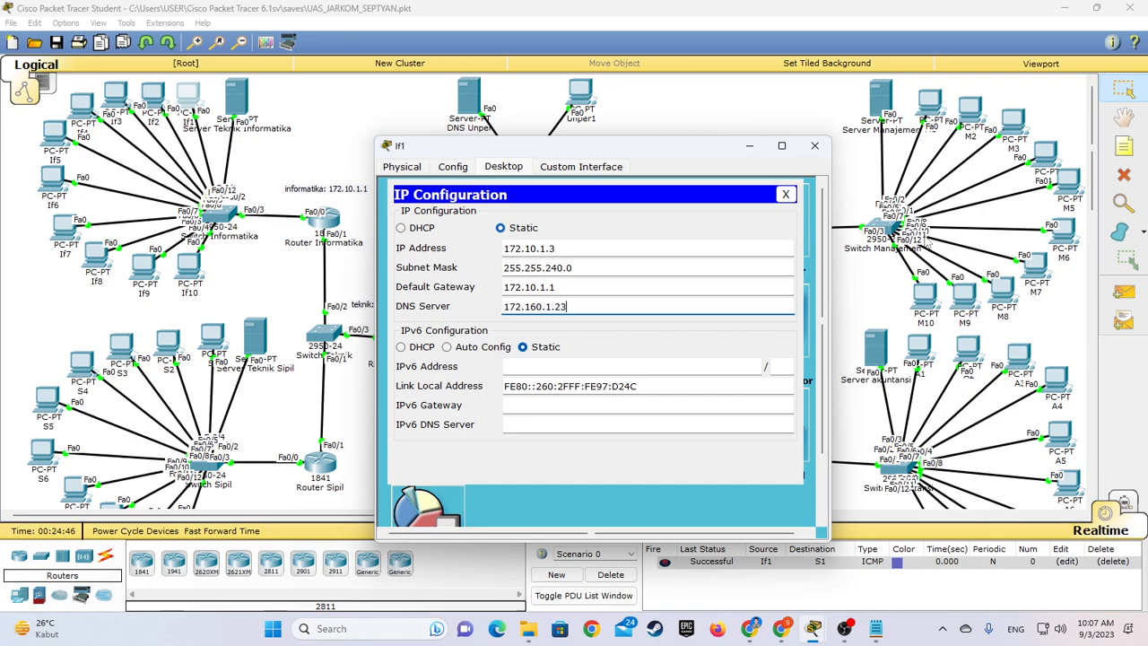
pyautogui.click(785, 194)
pyautogui.click(814, 145)
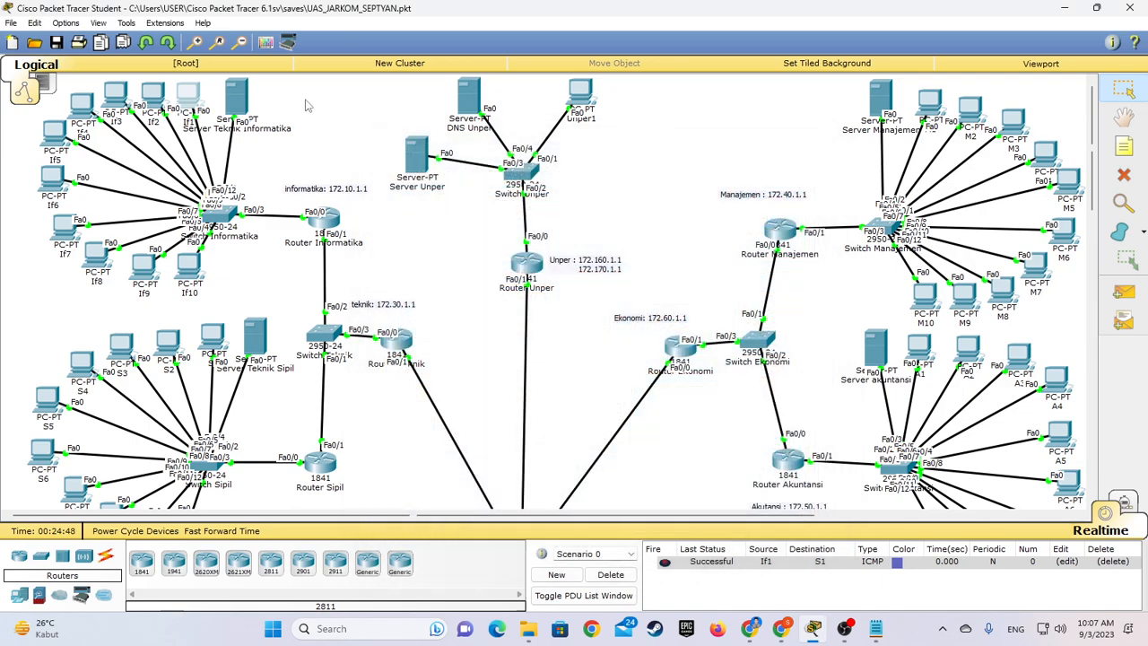
# Load manajemen.unper.com in the web browser of PC If1
pyautogui.click(191, 99)
pyautogui.click(752, 213)
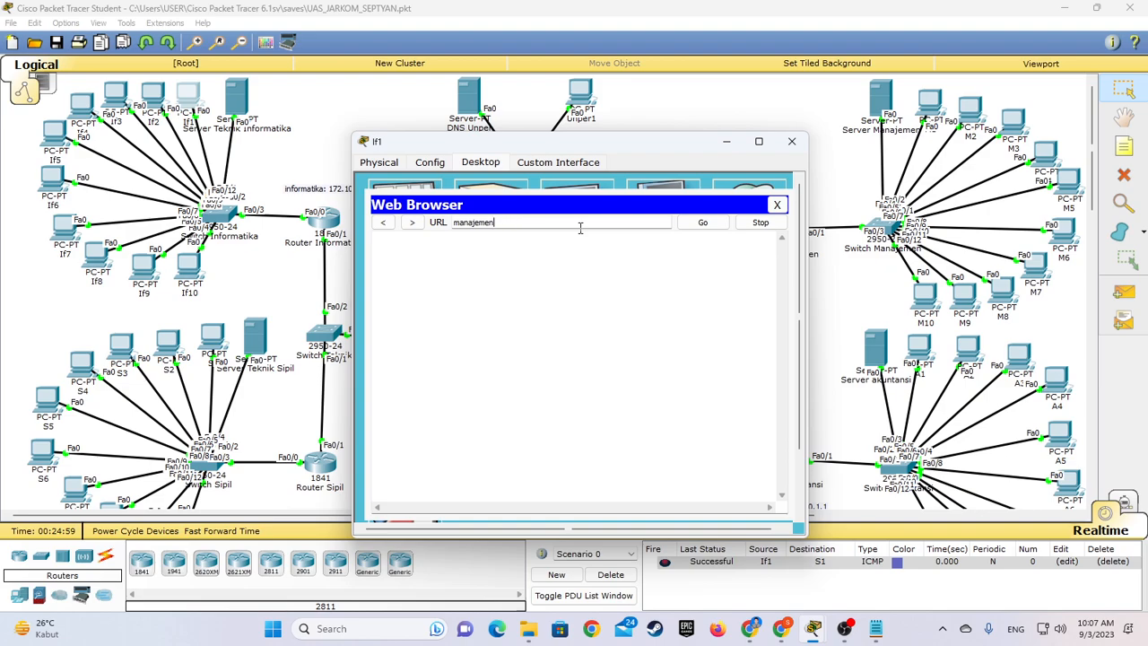
pyautogui.write('per.com')
pyautogui.press('Return')
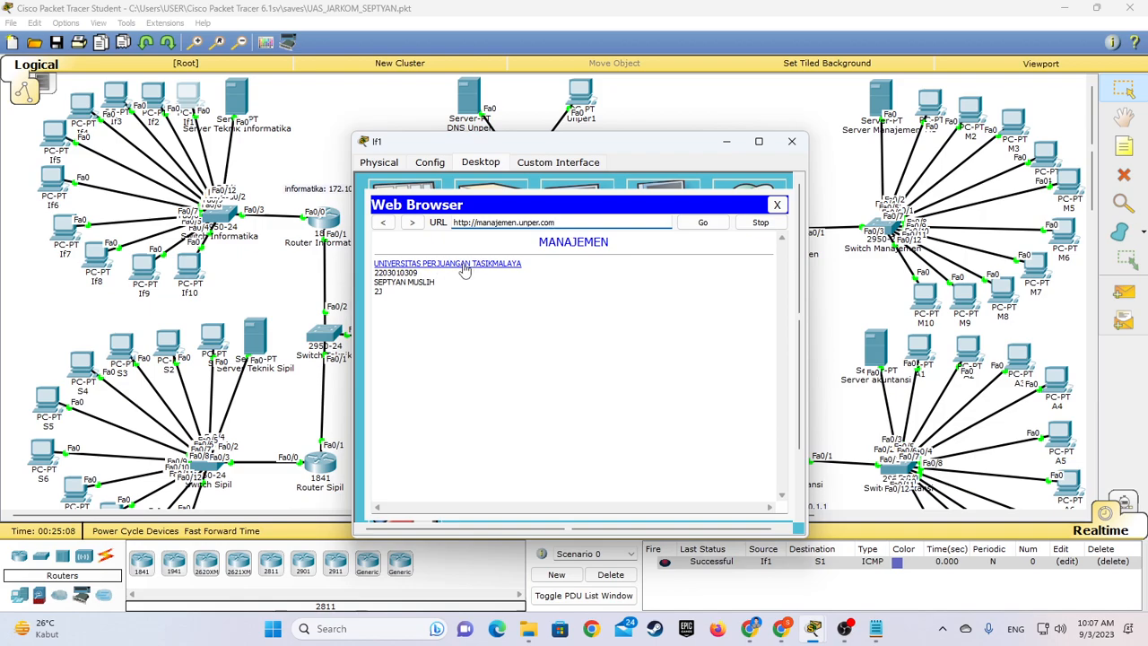
# Follow the university link to unper.com, visit the Sipil page and return, look through the home page, and close PC If1's window
pyautogui.click(413, 265)
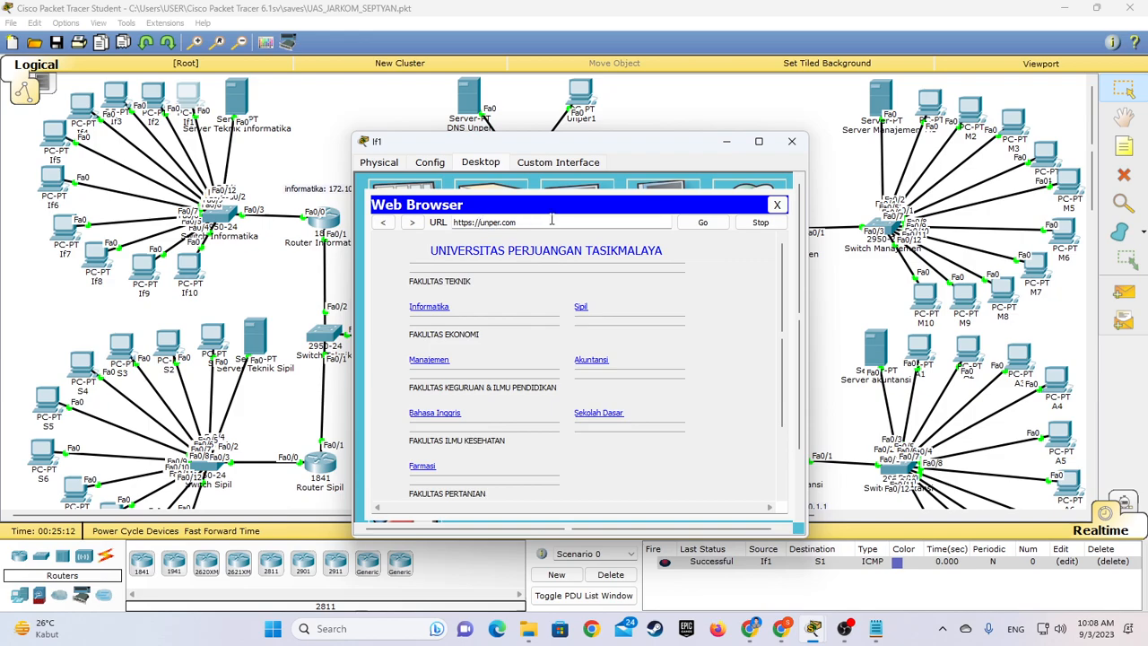
pyautogui.click(583, 308)
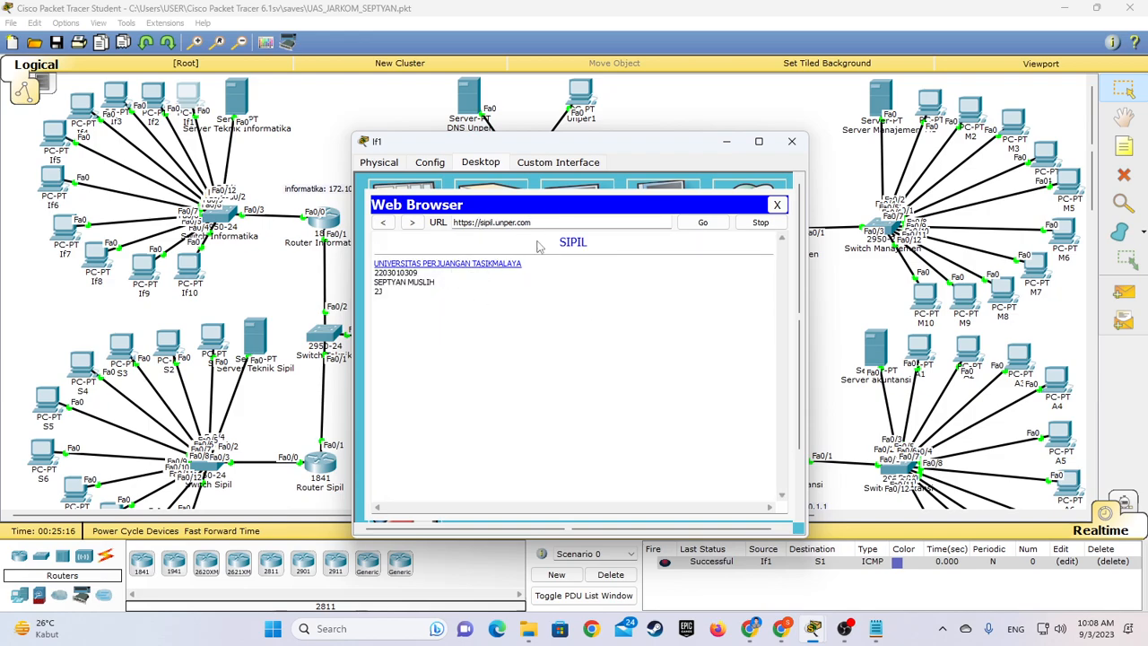
pyautogui.click(477, 268)
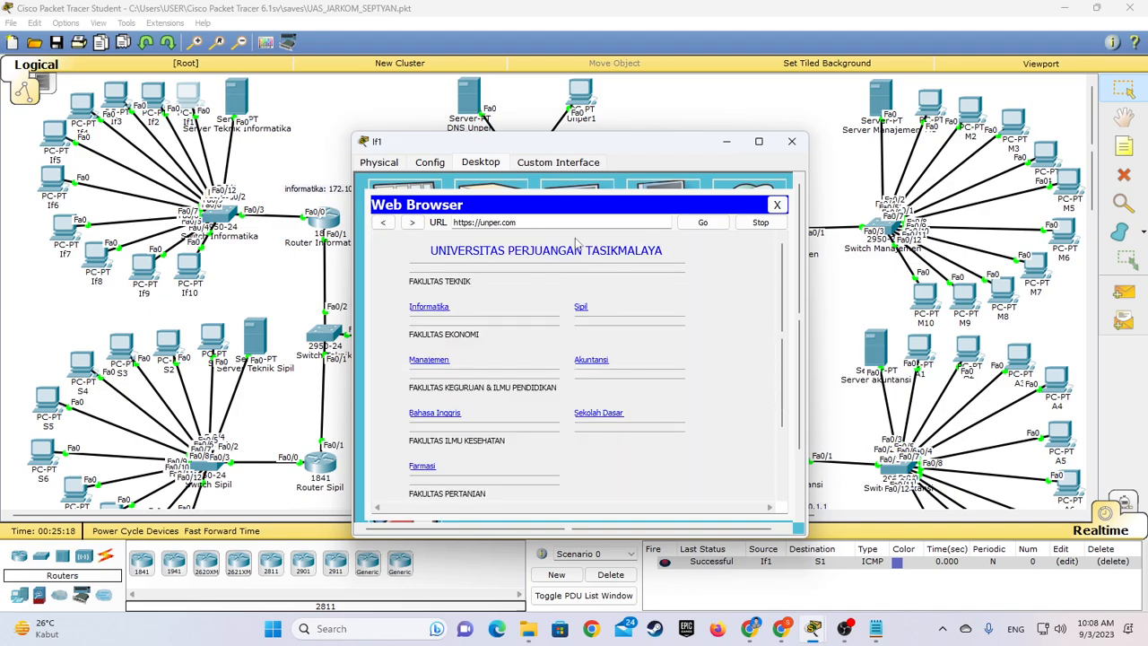
pyautogui.scroll(-3, 461, 436)
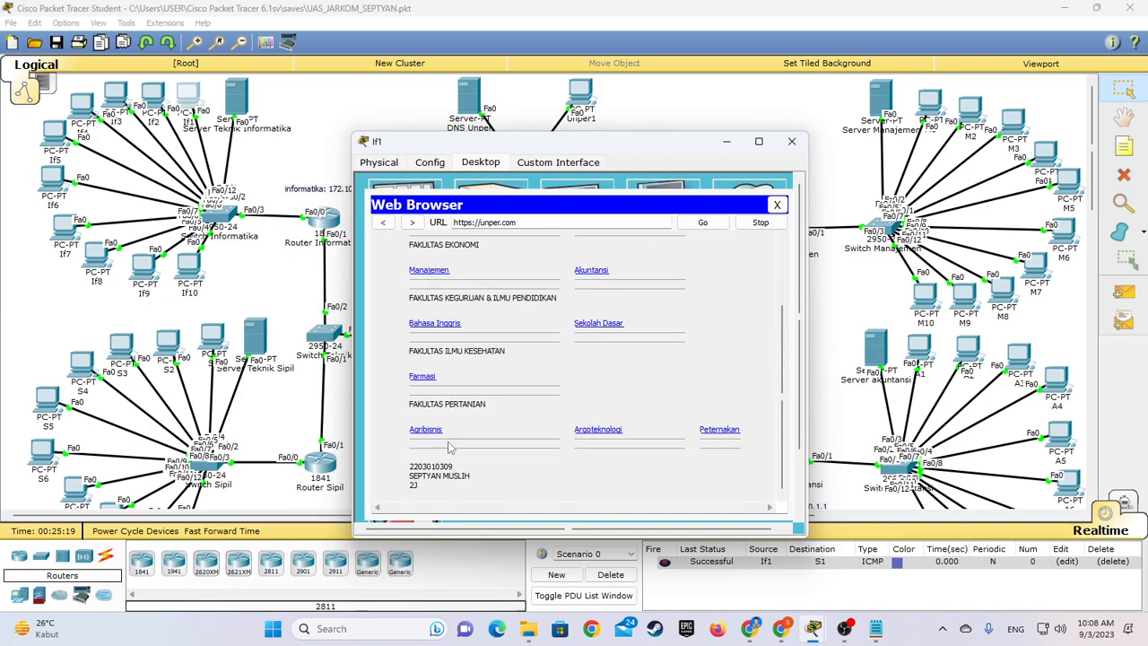
pyautogui.scroll(5, 455, 431)
pyautogui.click(777, 205)
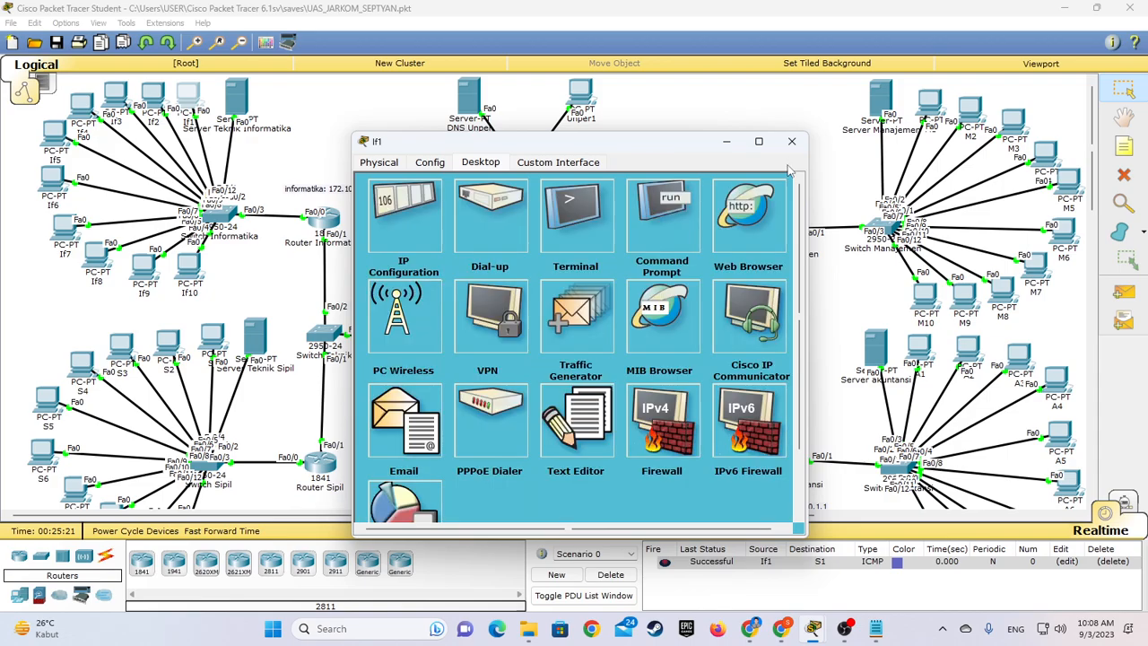
pyautogui.click(792, 141)
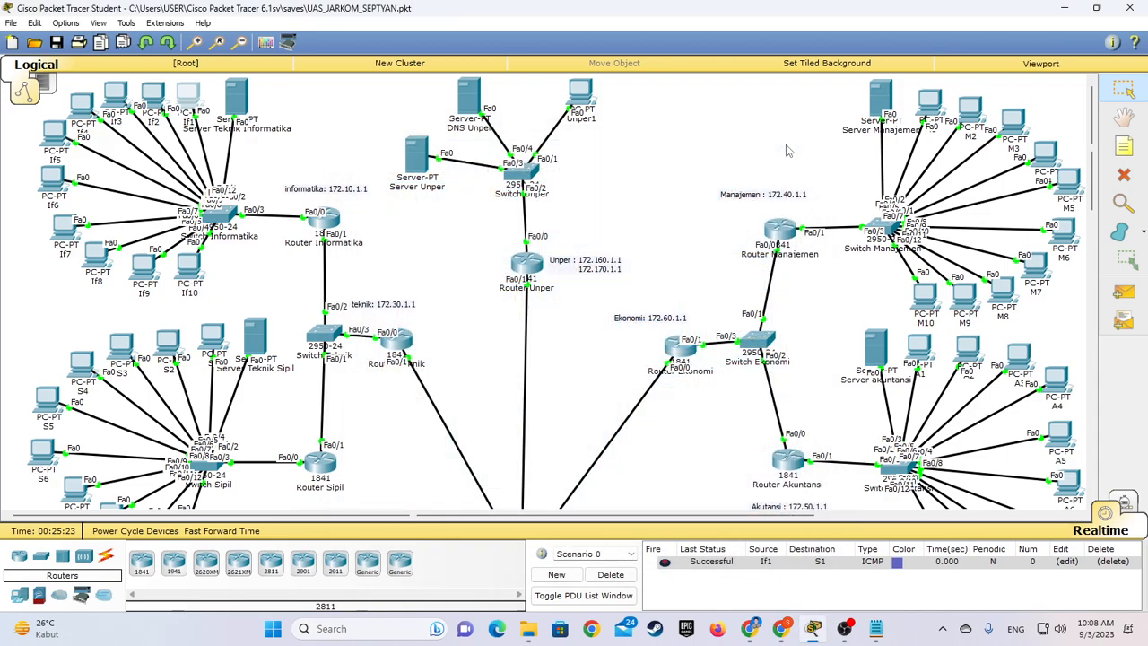
# Look over the lower faculty networks and check the IP configuration of the DHCP Farmasi server
pyautogui.scroll(-10, 478, 262)
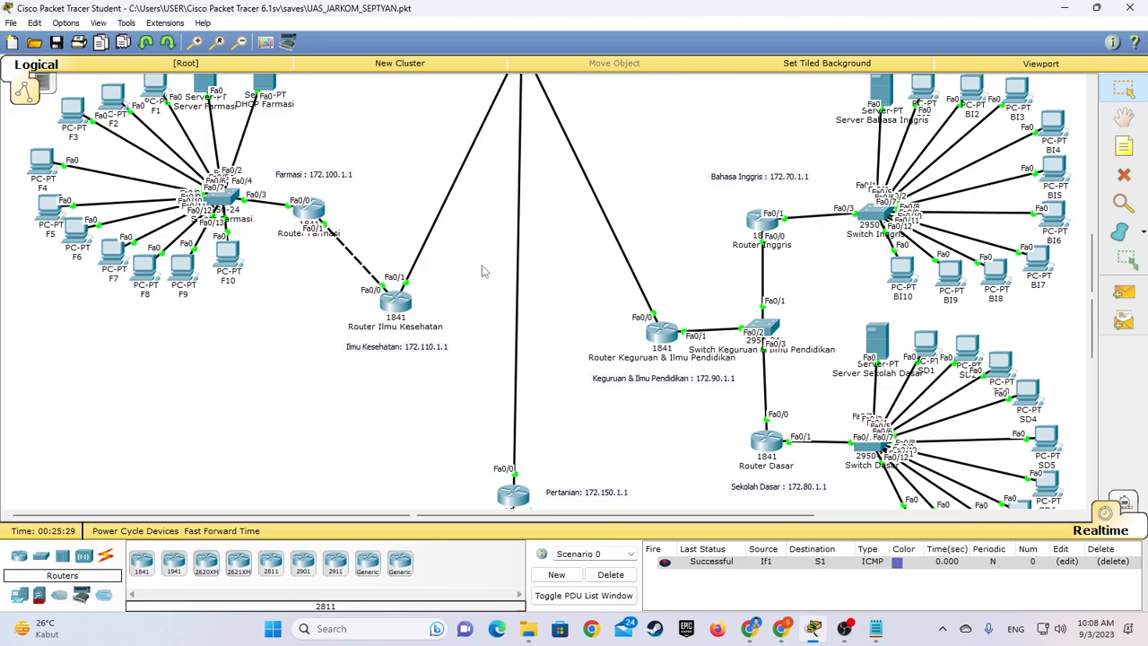
pyautogui.scroll(-3, 378, 273)
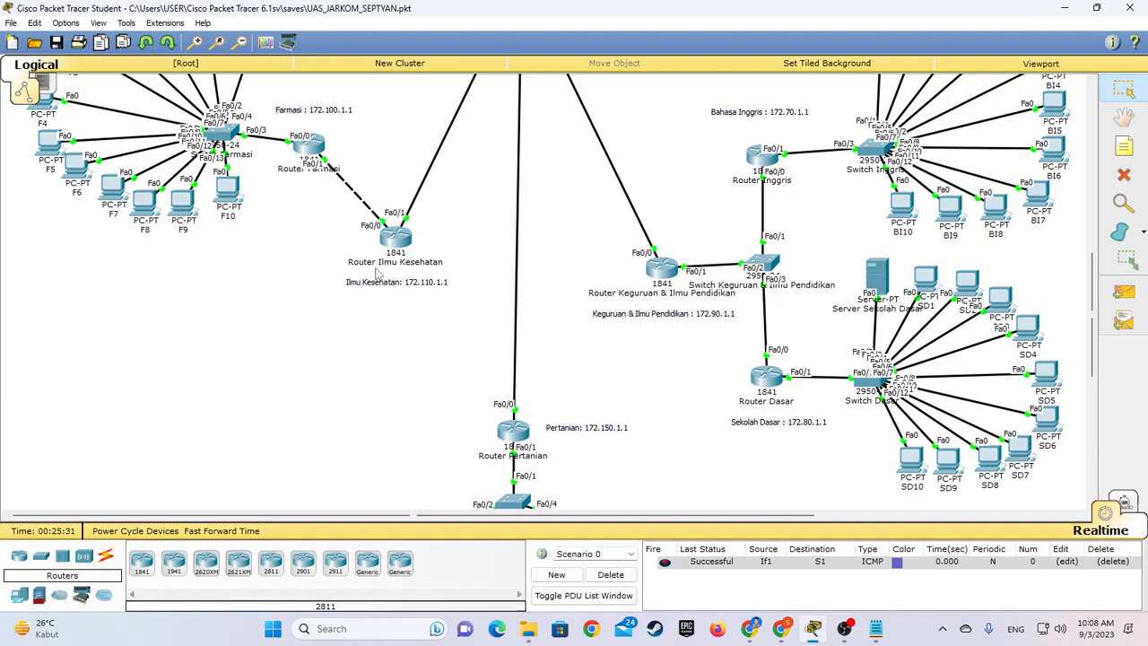
pyautogui.scroll(-9, 390, 268)
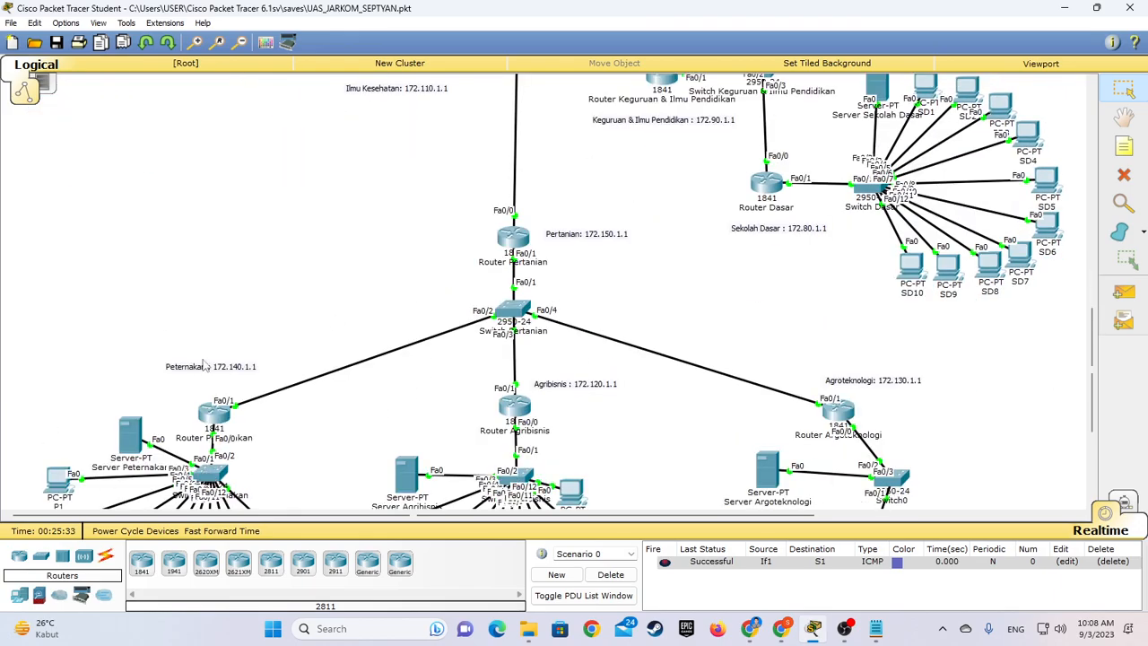
pyautogui.scroll(-8, 348, 346)
pyautogui.scroll(20, 331, 348)
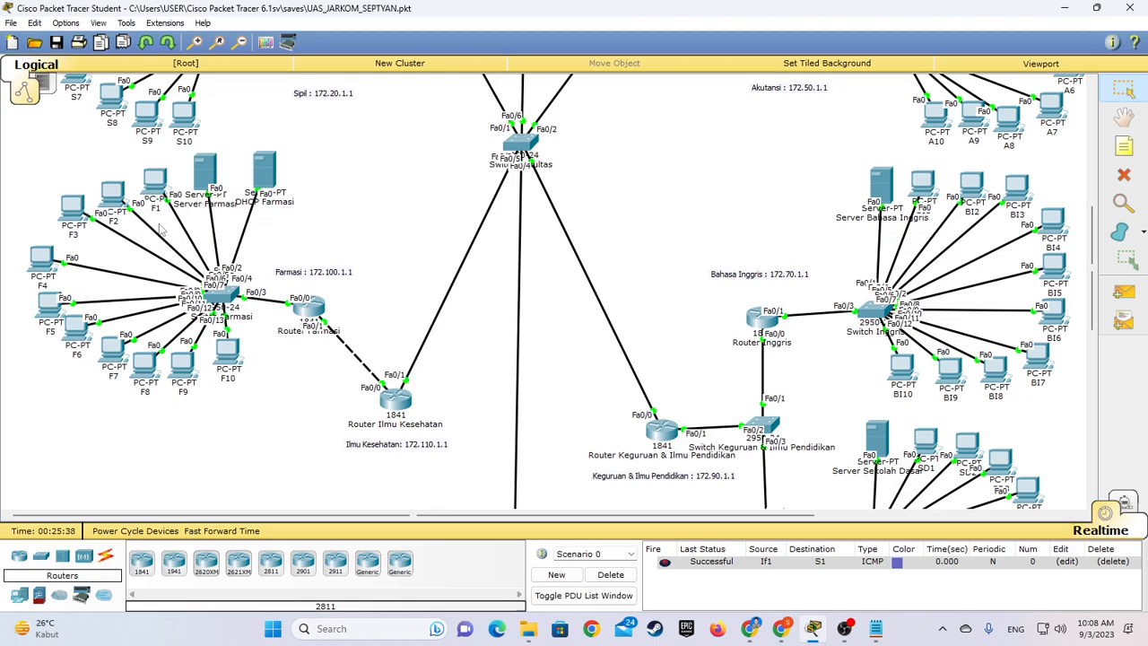
pyautogui.click(263, 175)
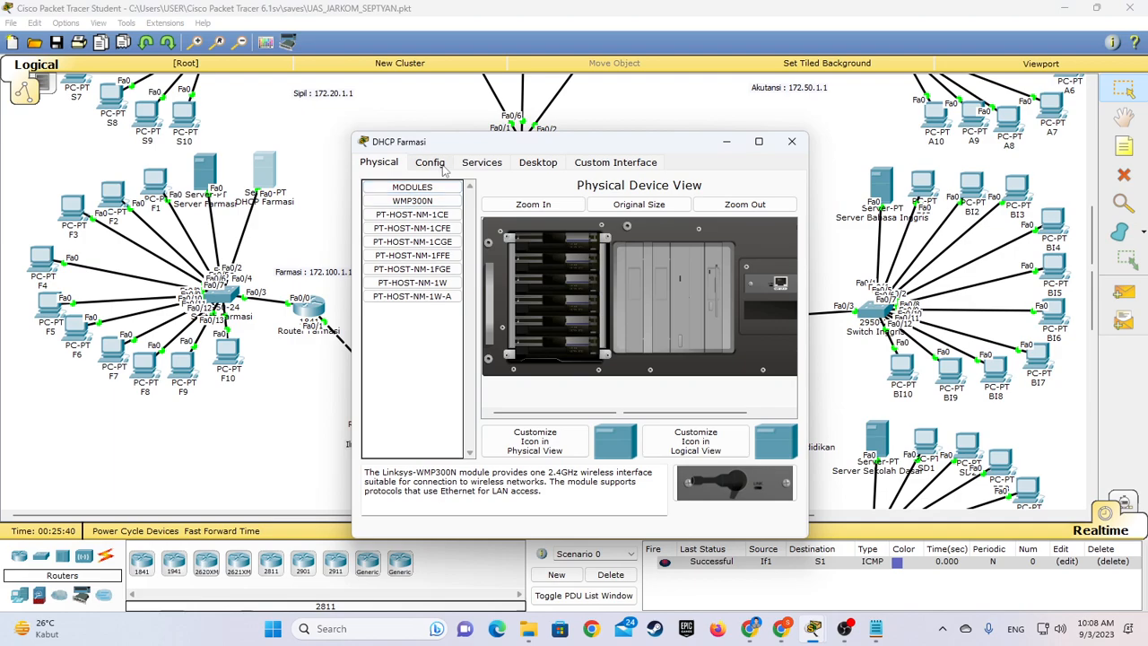
pyautogui.click(439, 168)
pyautogui.click(479, 169)
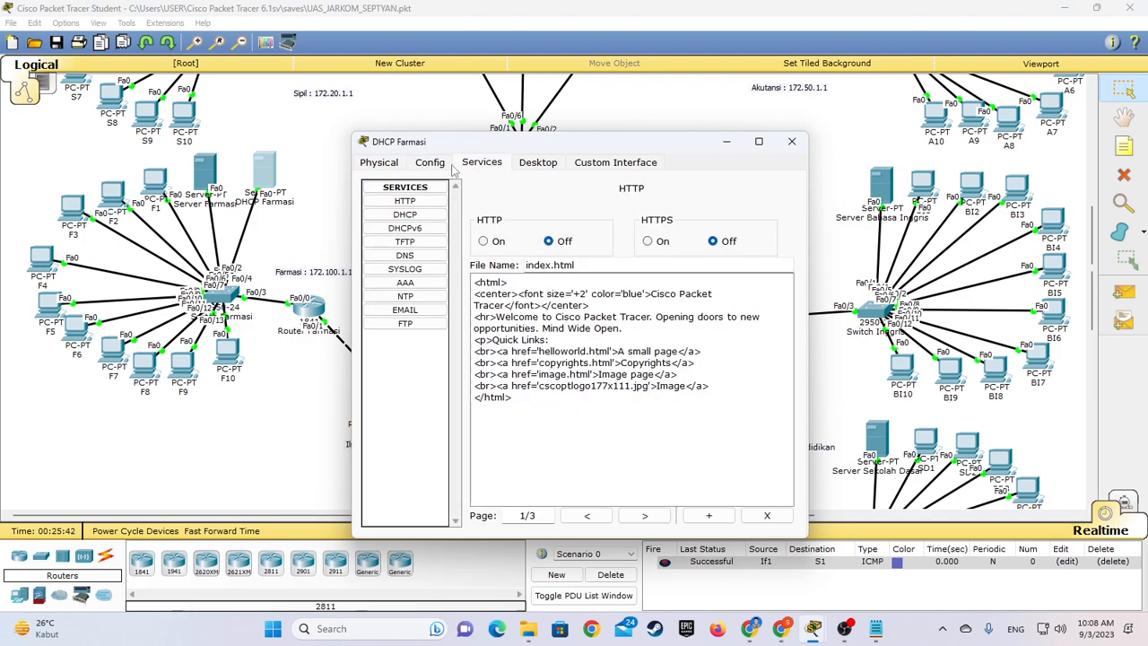
pyautogui.click(531, 167)
pyautogui.click(416, 206)
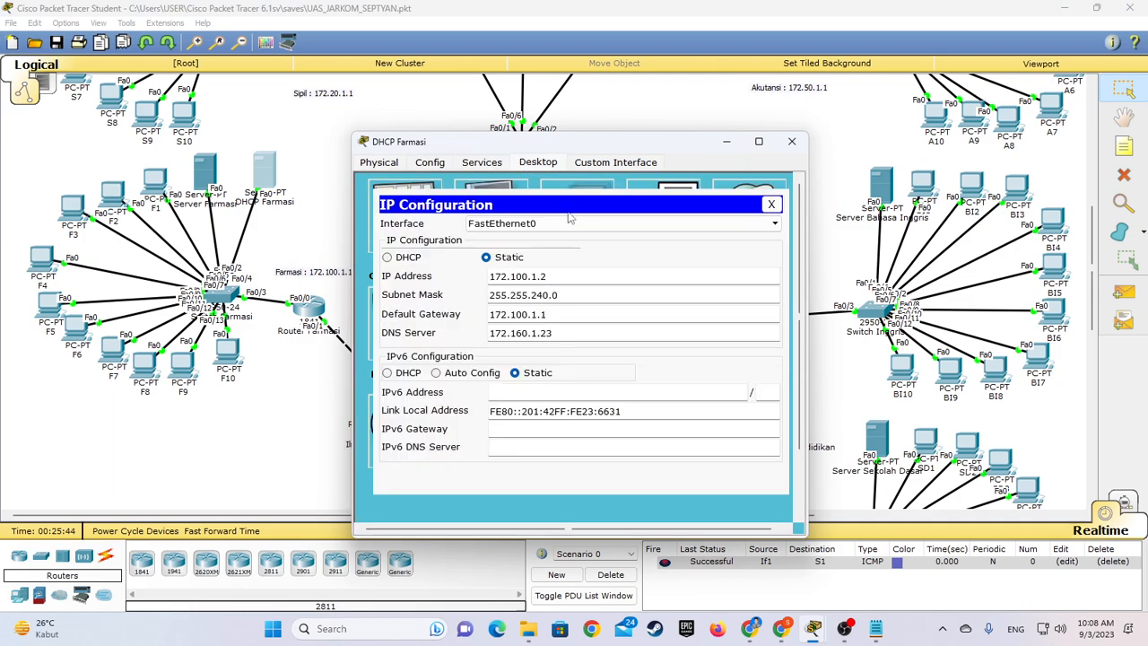
pyautogui.click(771, 205)
pyautogui.click(792, 142)
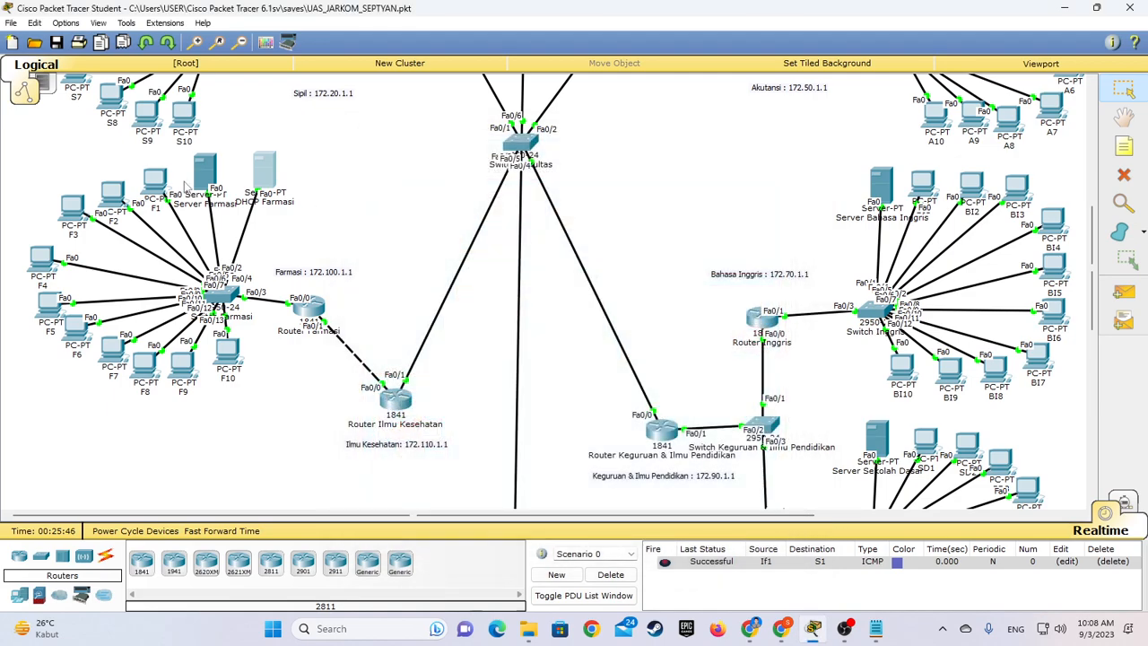
# Check the IP configuration of PC F1 in the Farmasi network and close its window
pyautogui.click(155, 180)
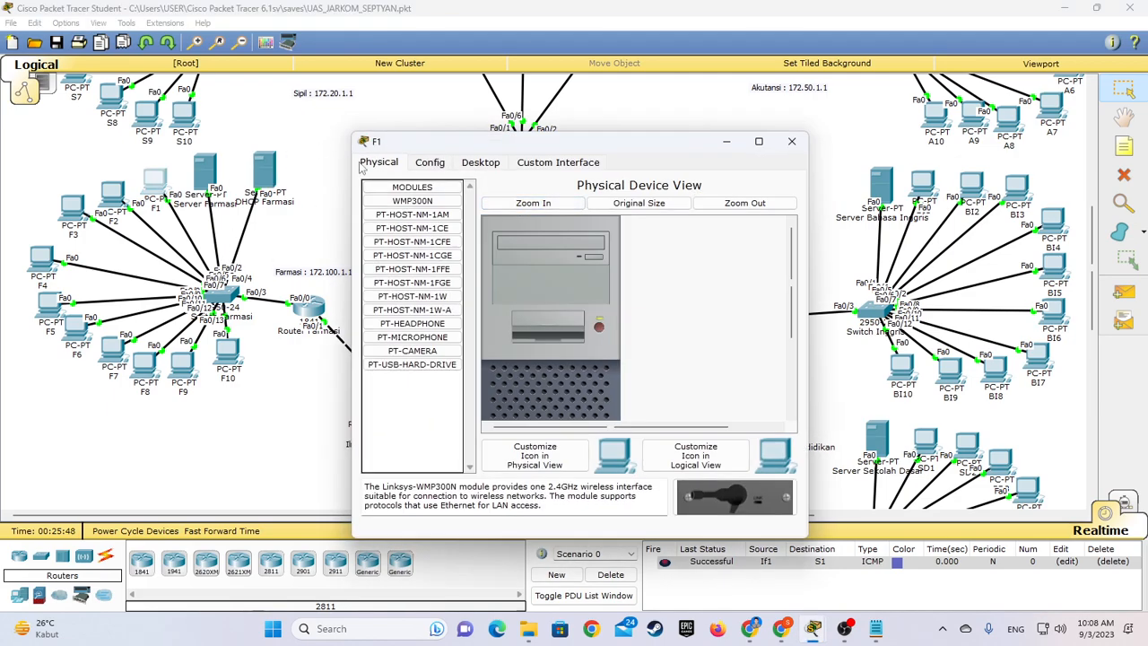
pyautogui.click(481, 162)
pyautogui.click(406, 246)
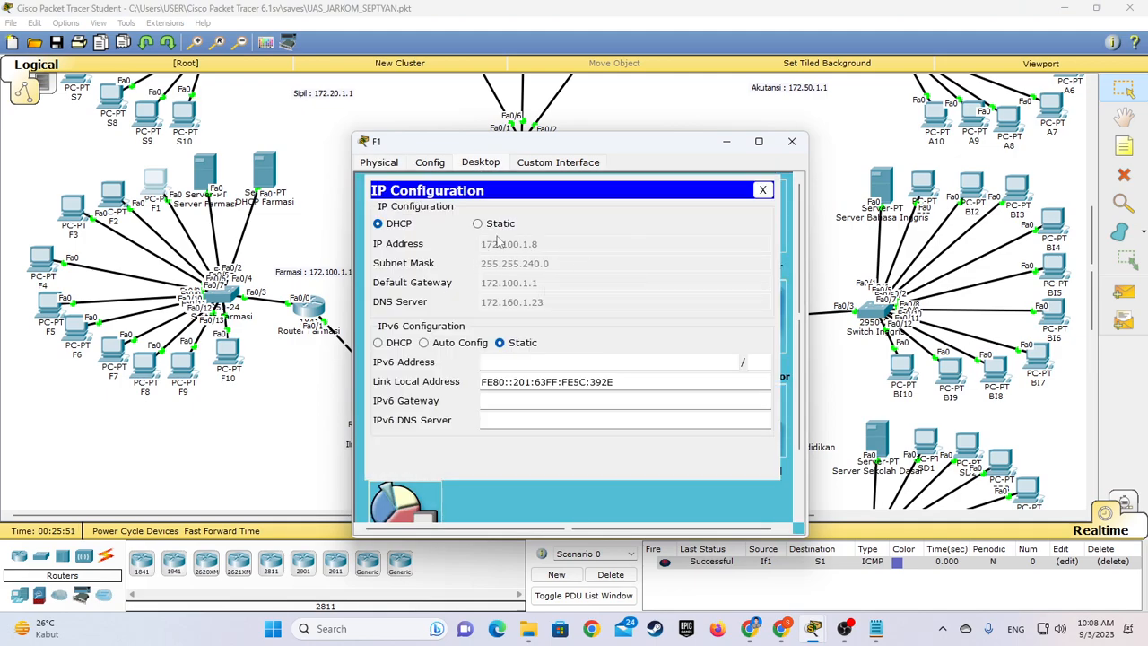
pyautogui.click(763, 190)
pyautogui.click(792, 141)
# Check the IP configuration of PC F2 in the Farmasi network and close its window
pyautogui.click(112, 193)
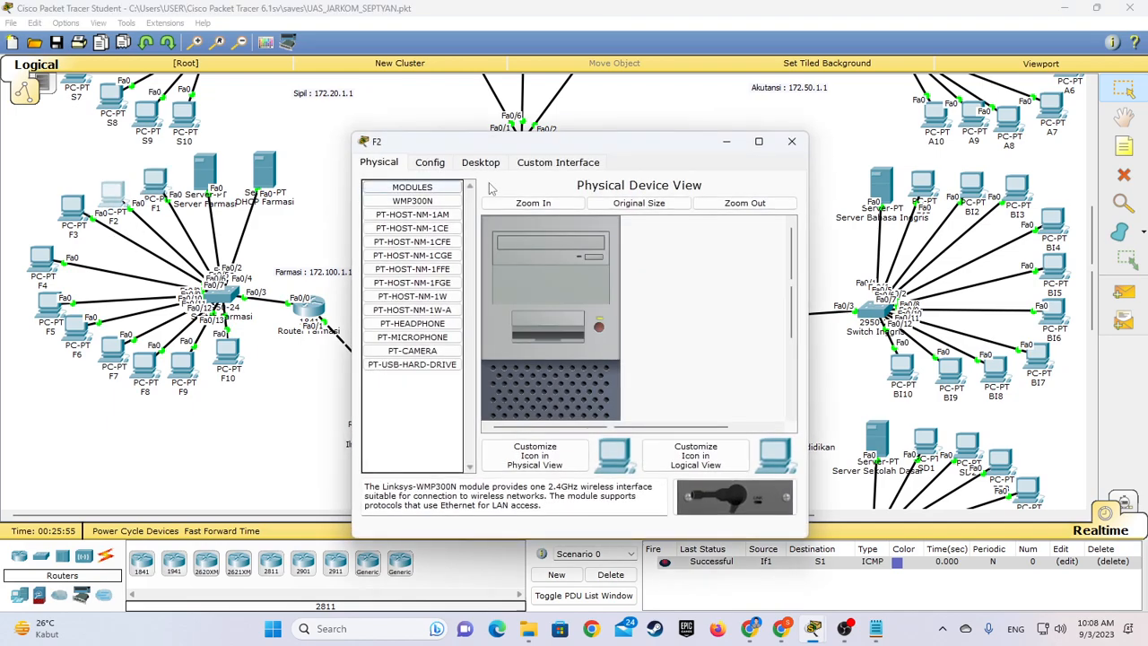
pyautogui.click(484, 163)
pyautogui.click(411, 212)
pyautogui.click(767, 191)
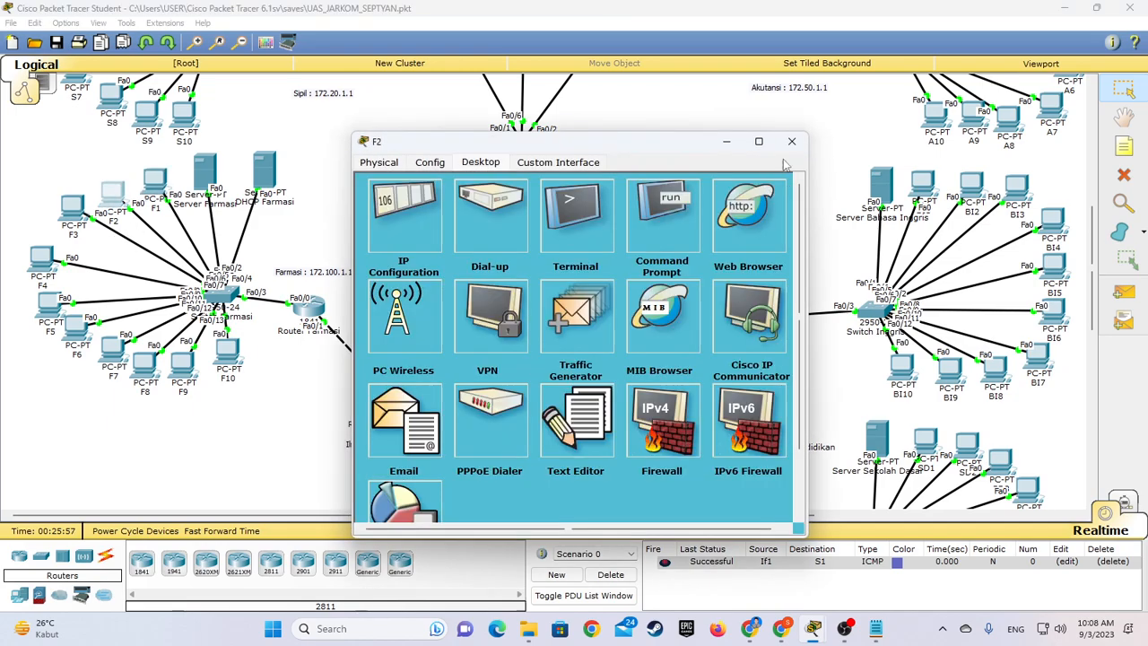
pyautogui.click(792, 140)
# Nudge Server Farmasi slightly upward and check its IP configuration
pyautogui.click(208, 168)
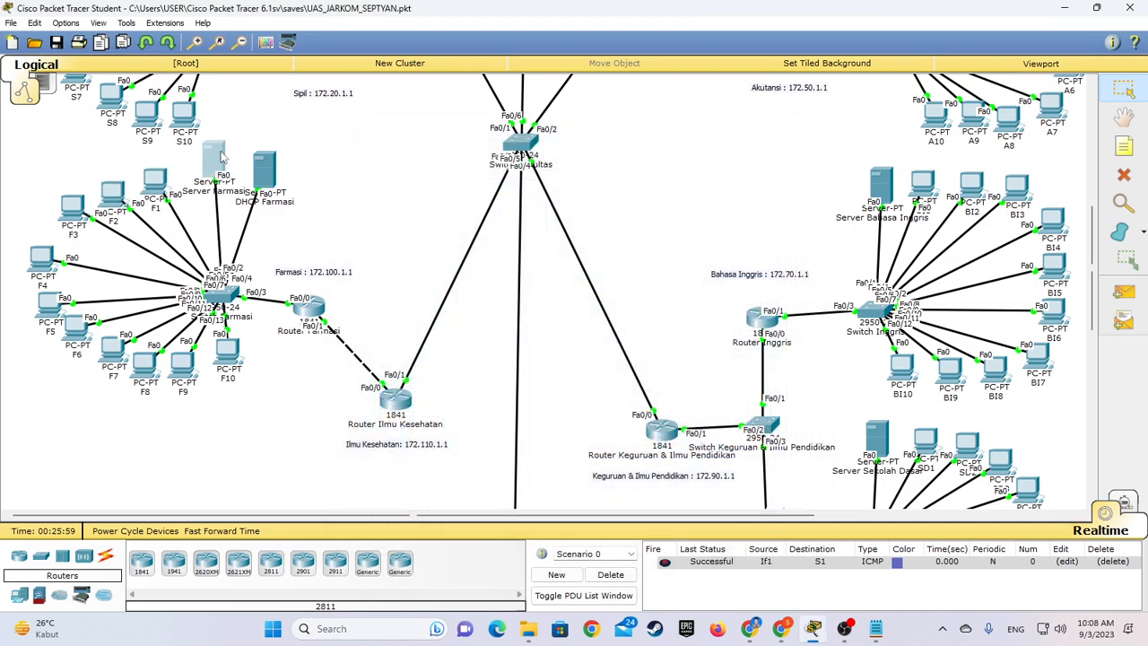
pyautogui.click(525, 167)
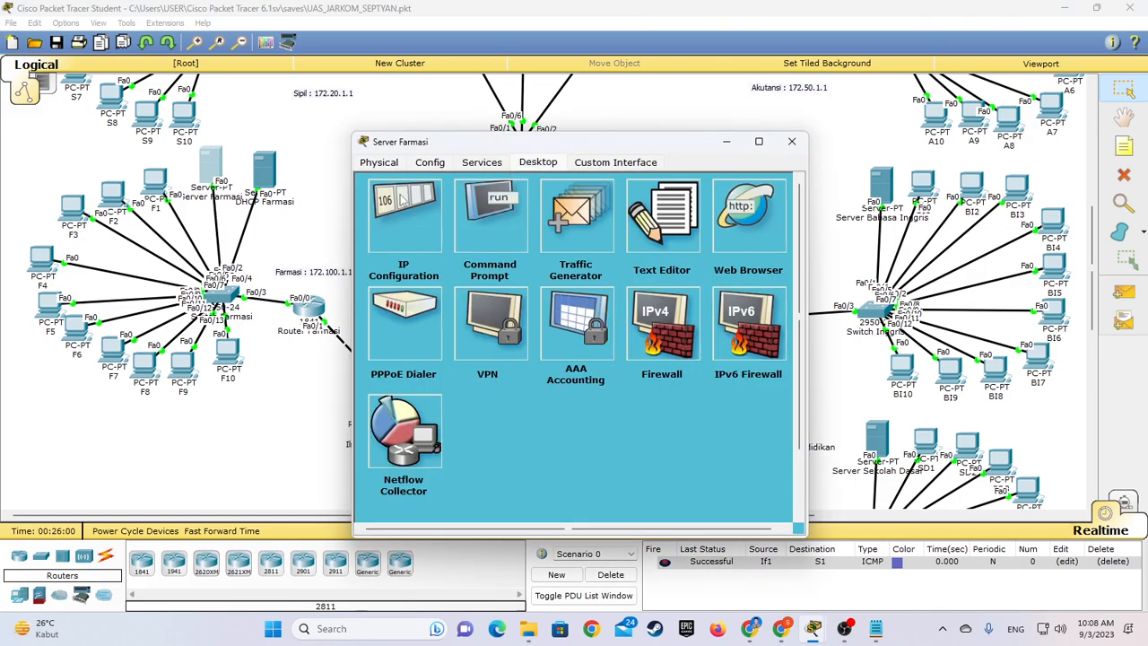
pyautogui.click(405, 215)
pyautogui.click(770, 205)
pyautogui.click(791, 140)
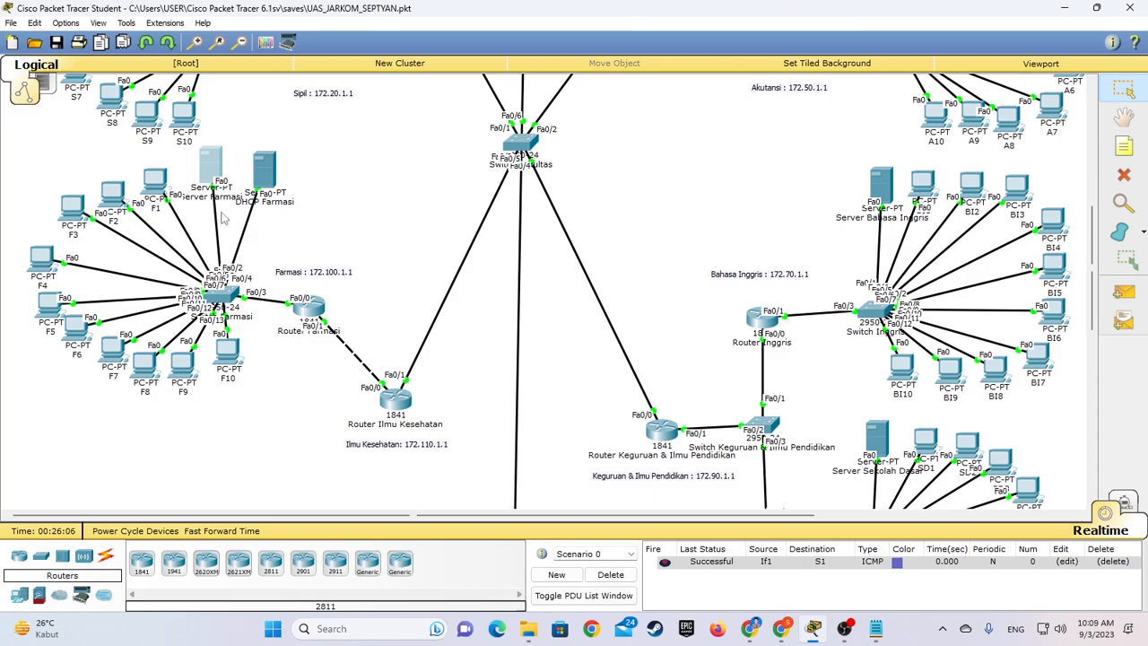
pyautogui.scroll(6, 224, 219)
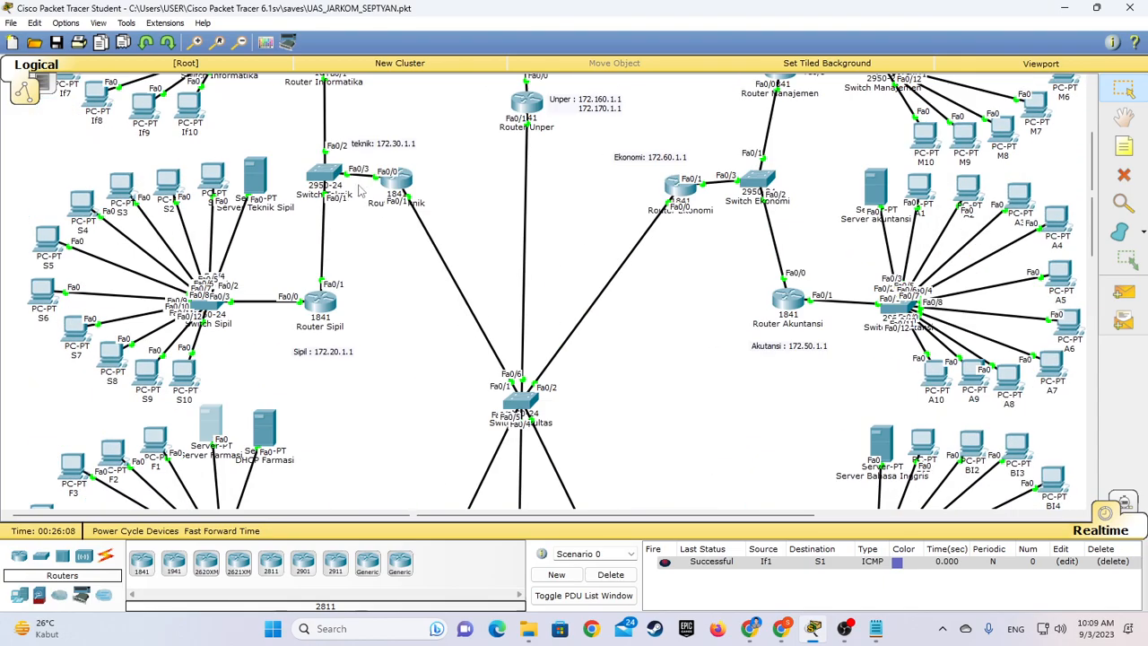
pyautogui.scroll(-5, 453, 158)
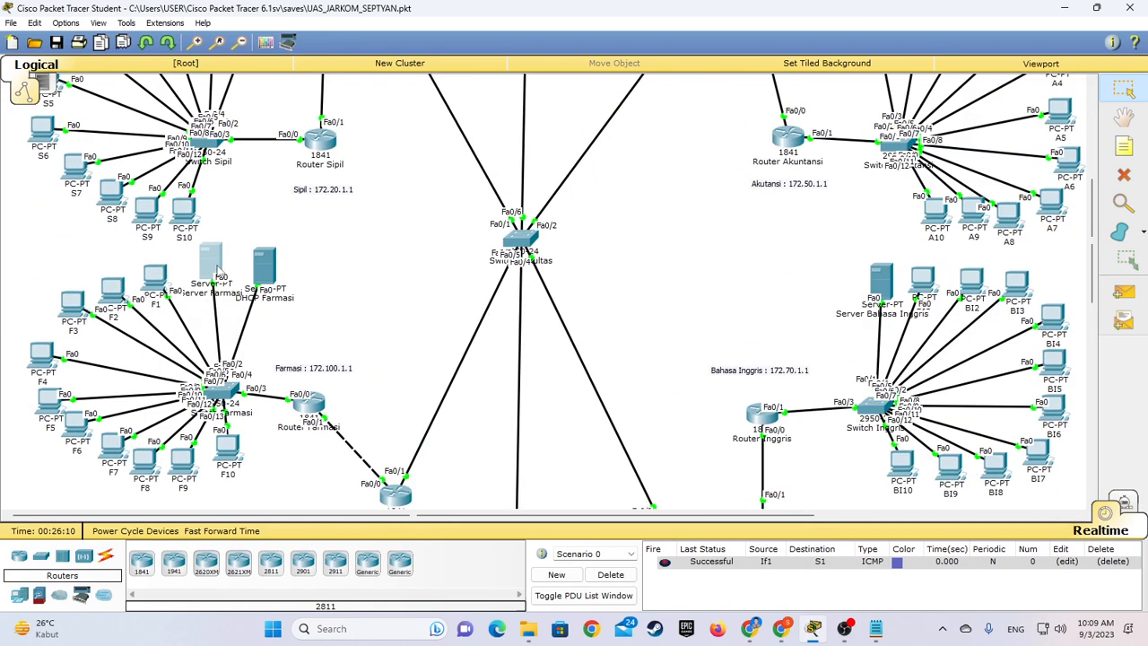
# Check the IP configuration of Server Farmasi and close its window
pyautogui.click(210, 264)
pyautogui.click(415, 214)
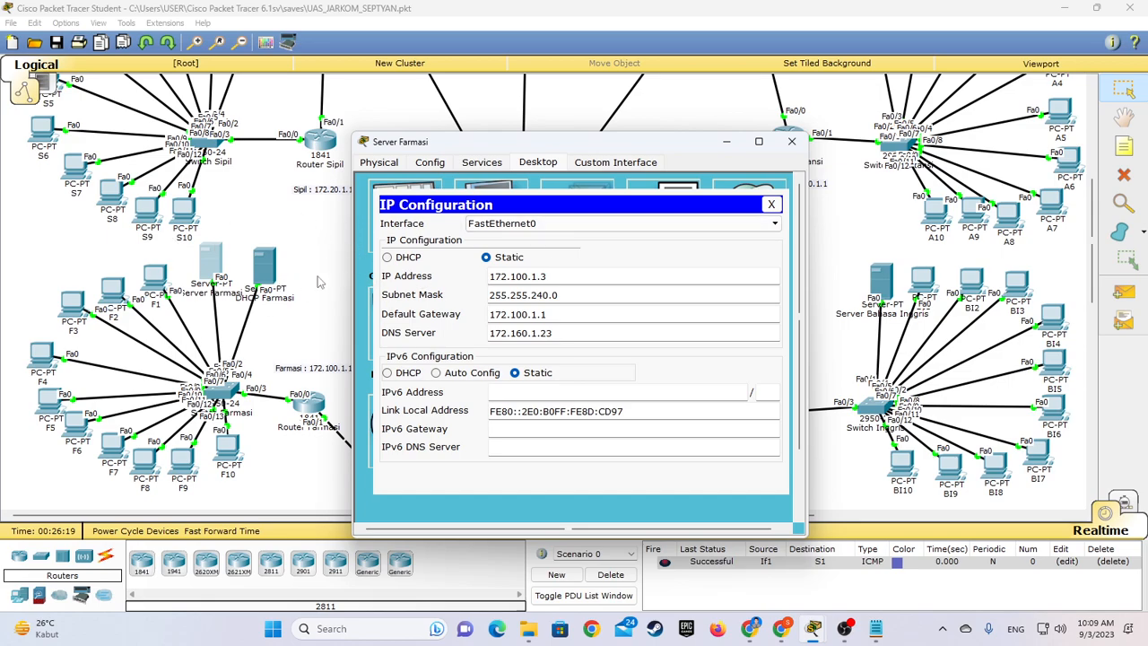
pyautogui.click(770, 205)
pyautogui.click(792, 140)
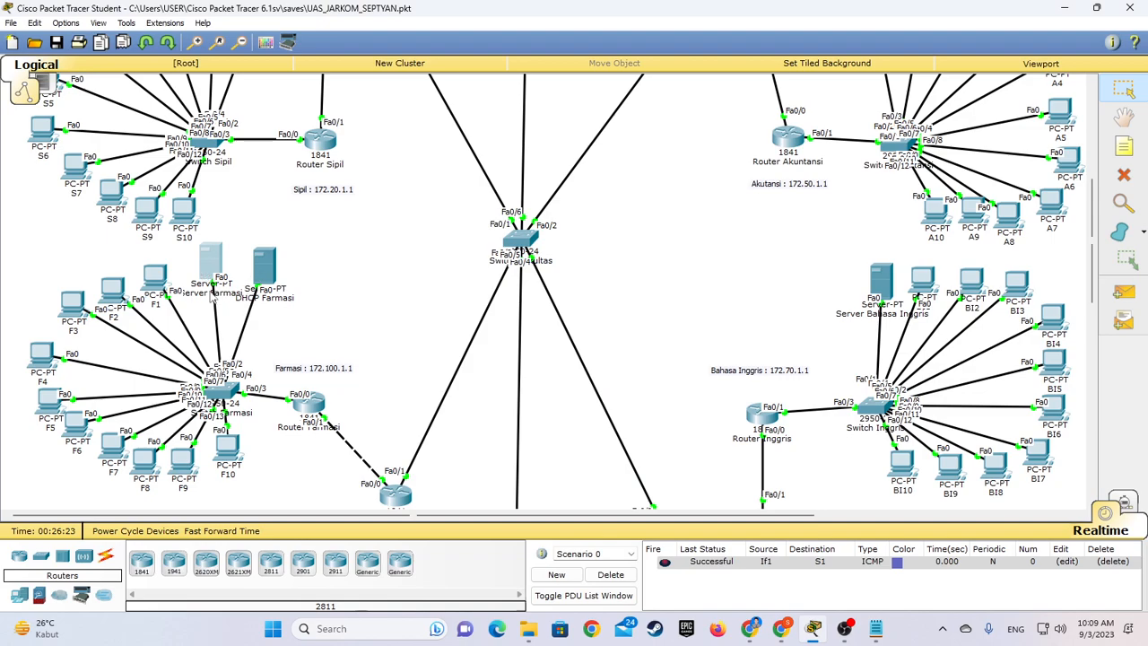
# Nudge PC At1 in the Agroteknologi network slightly to the left and inspect its physical device view and modules
pyautogui.scroll(-5, 269, 303)
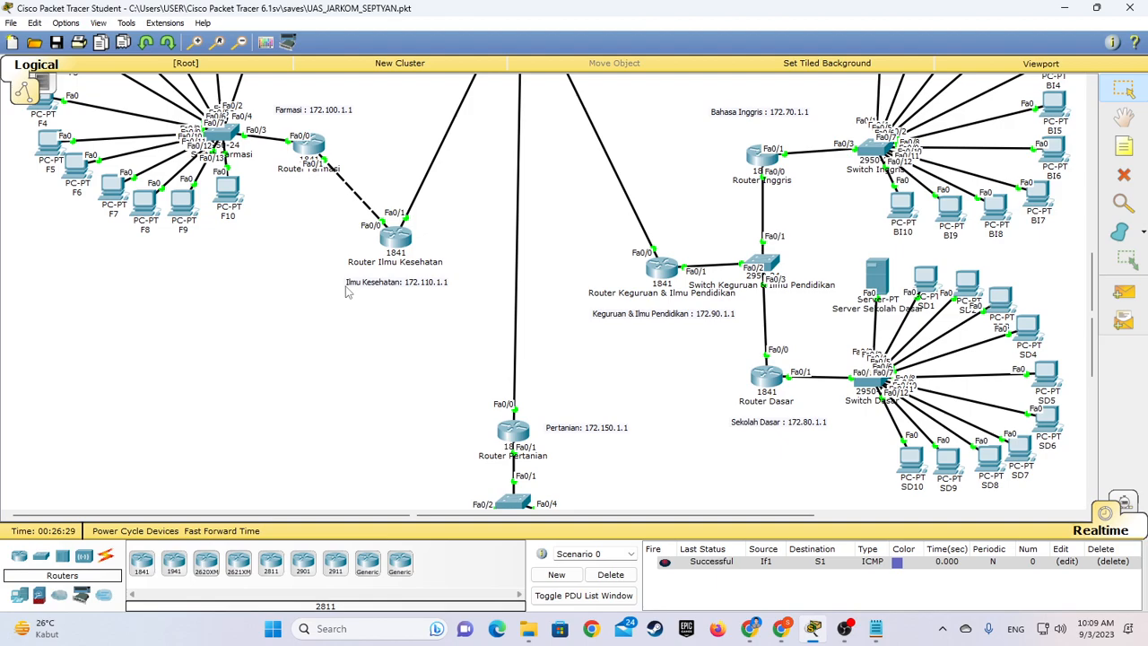
pyautogui.scroll(-6, 770, 328)
pyautogui.scroll(-2, 745, 384)
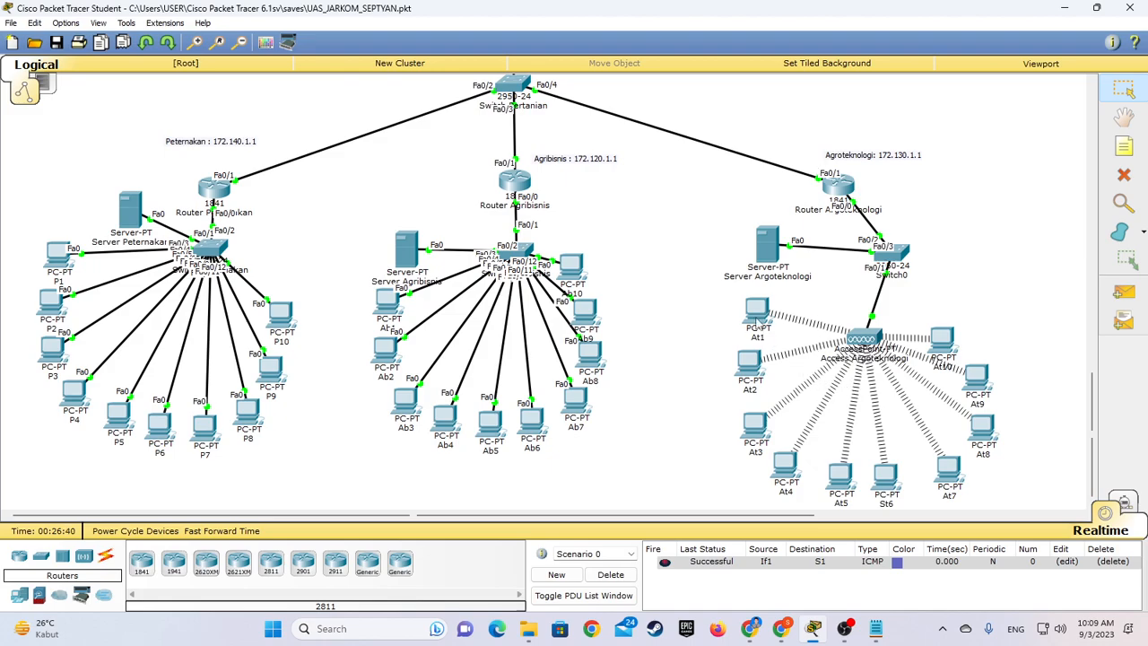
pyautogui.moveTo(758, 319)
pyautogui.mouseDown()
pyautogui.moveTo(751, 329)
pyautogui.moveTo(756, 317)
pyautogui.mouseUp()
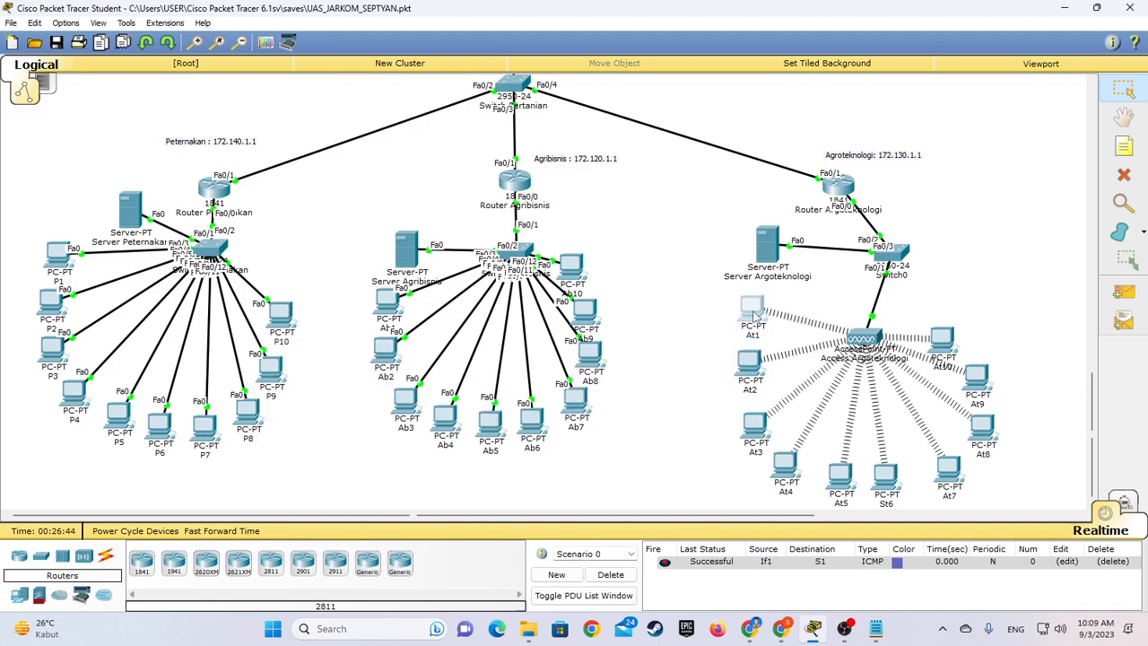
pyautogui.click(756, 317)
pyautogui.click(428, 164)
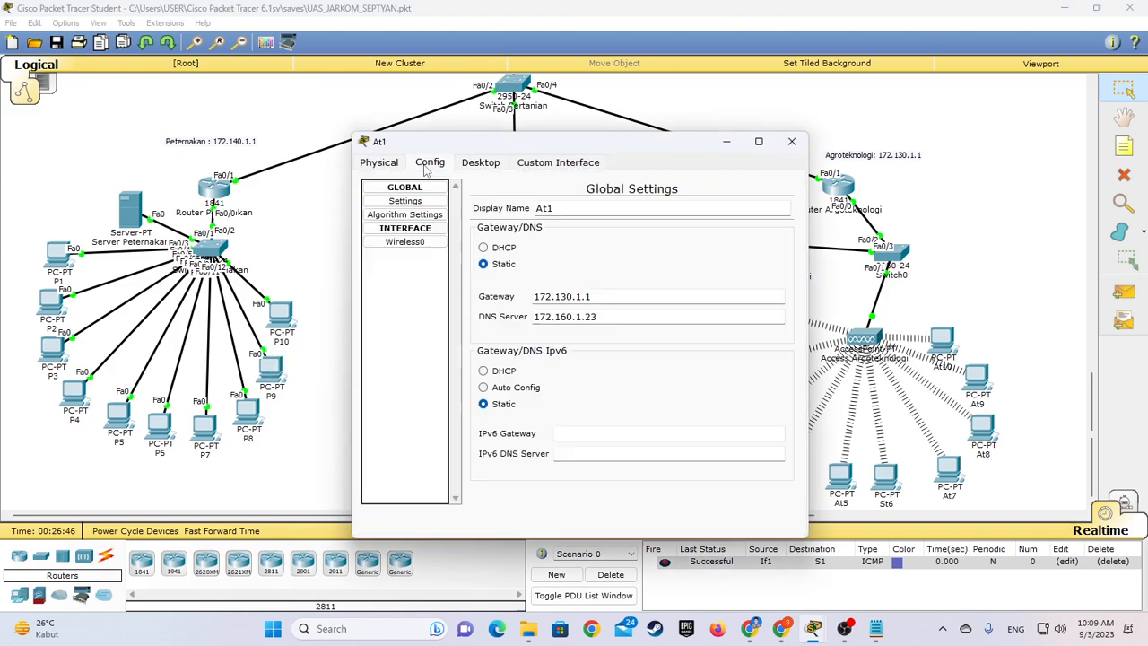
pyautogui.click(476, 165)
pyautogui.click(389, 166)
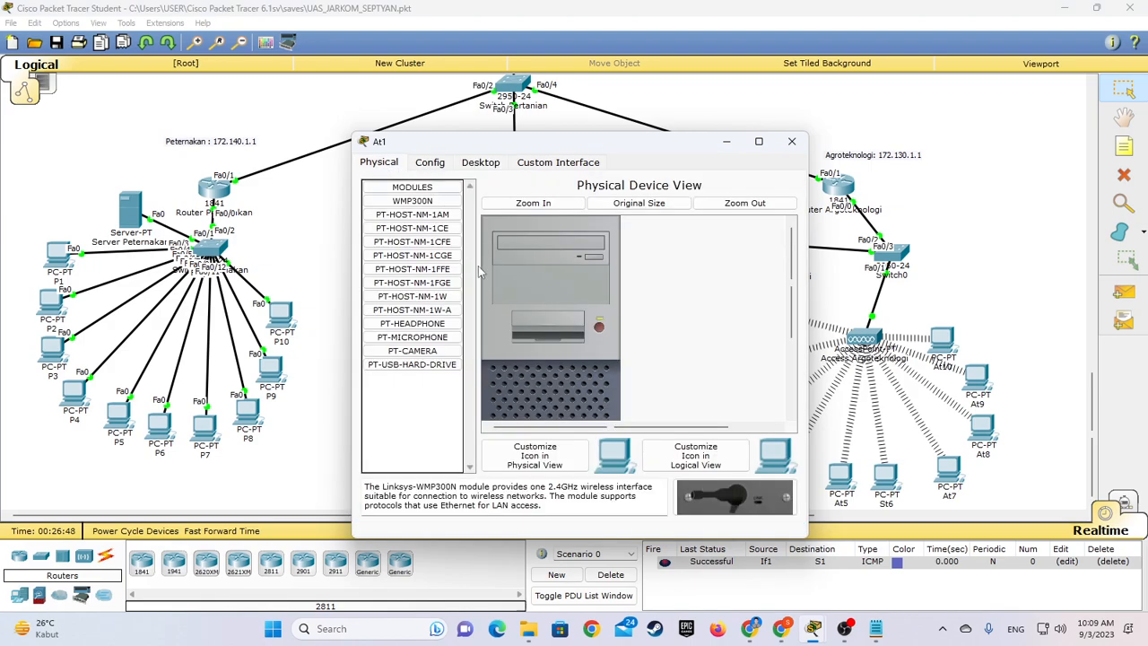
pyautogui.scroll(-5, 600, 328)
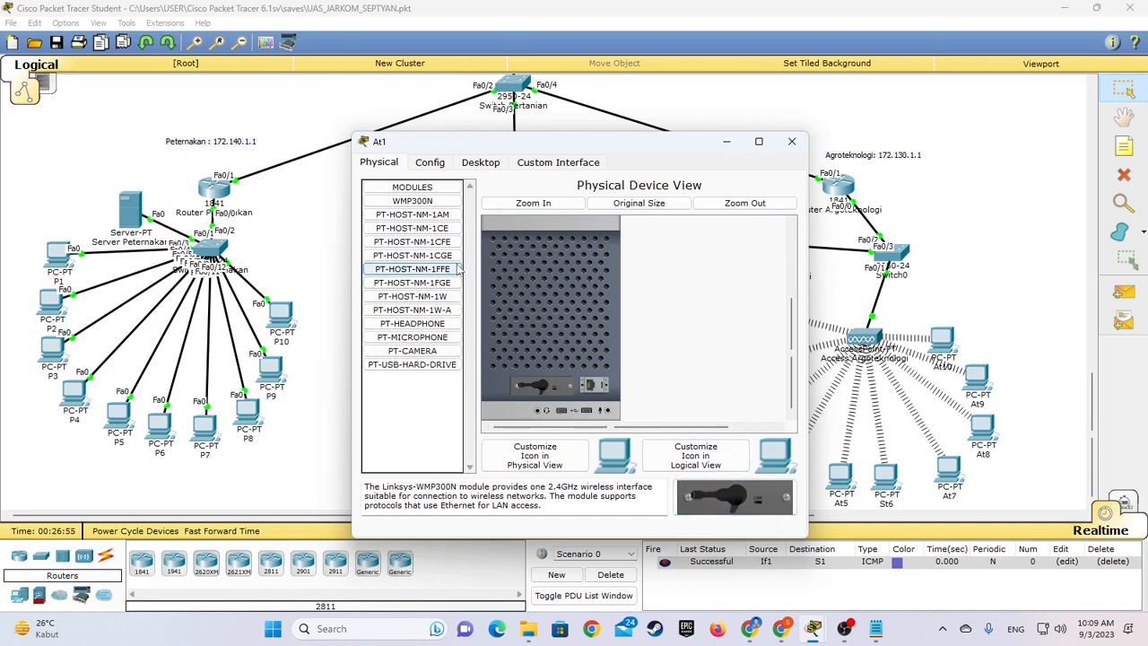
pyautogui.scroll(5, 610, 300)
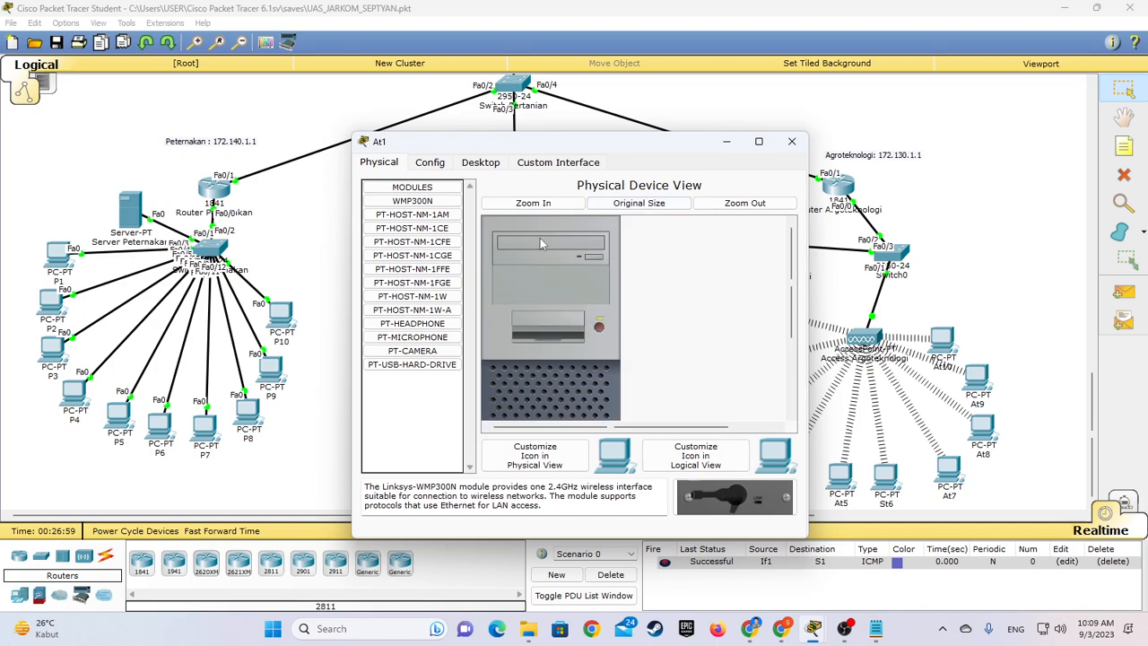
# Check the IP configuration of PC At1, close its window and nudge the PC slightly further left
pyautogui.click(436, 165)
pyautogui.click(482, 163)
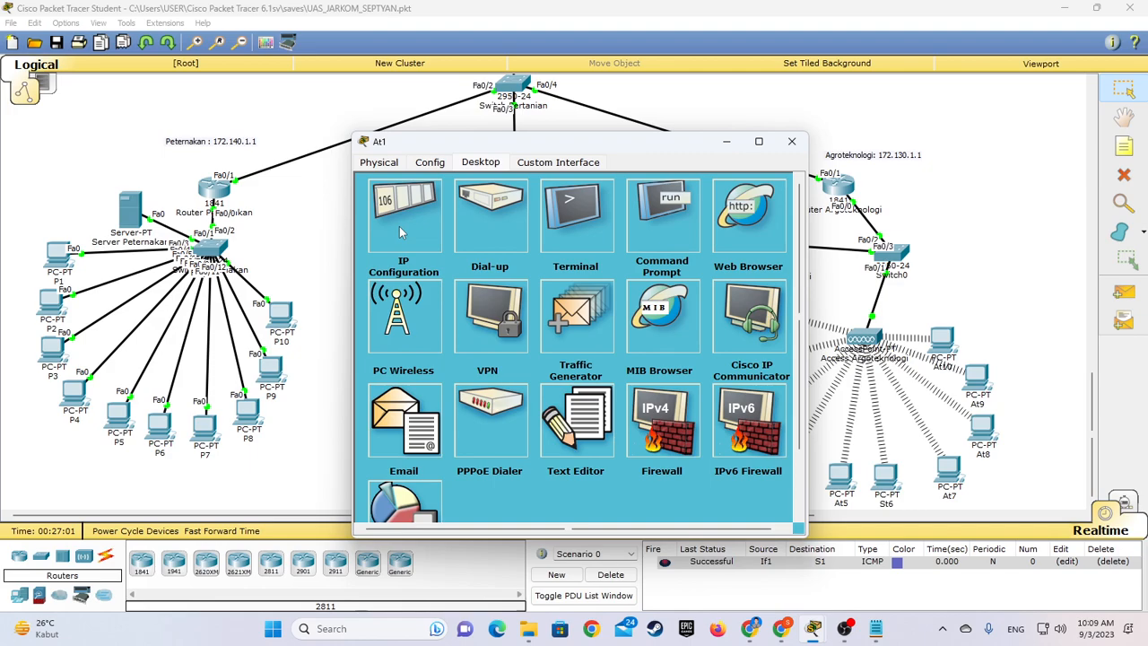
pyautogui.click(433, 163)
pyautogui.click(484, 163)
pyautogui.click(403, 217)
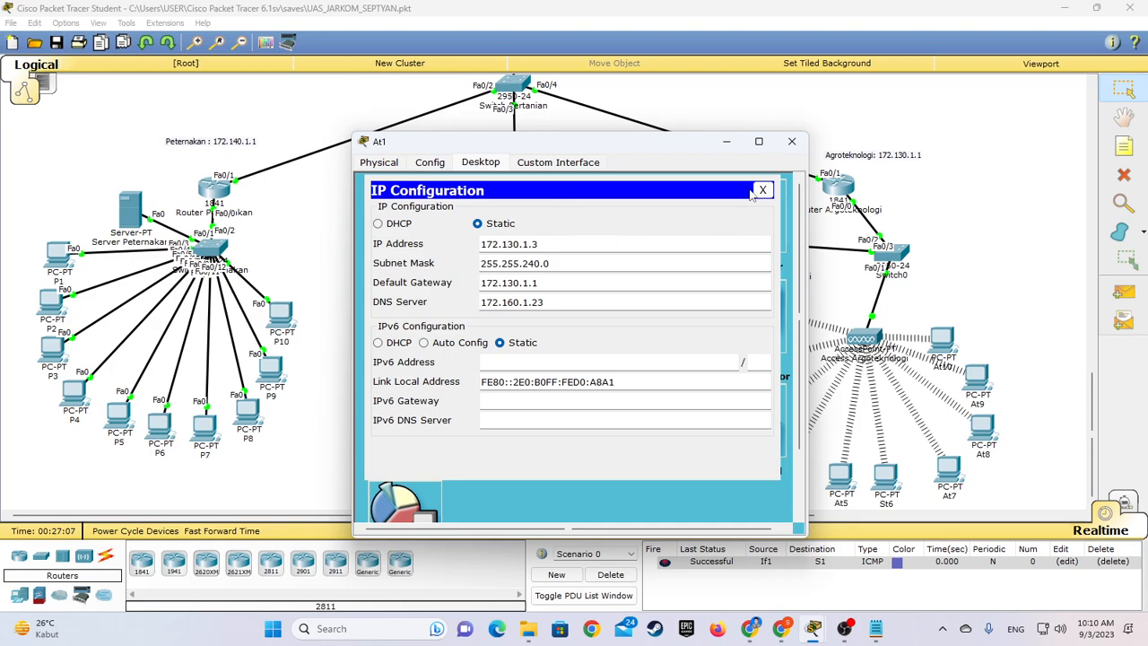
pyautogui.click(762, 190)
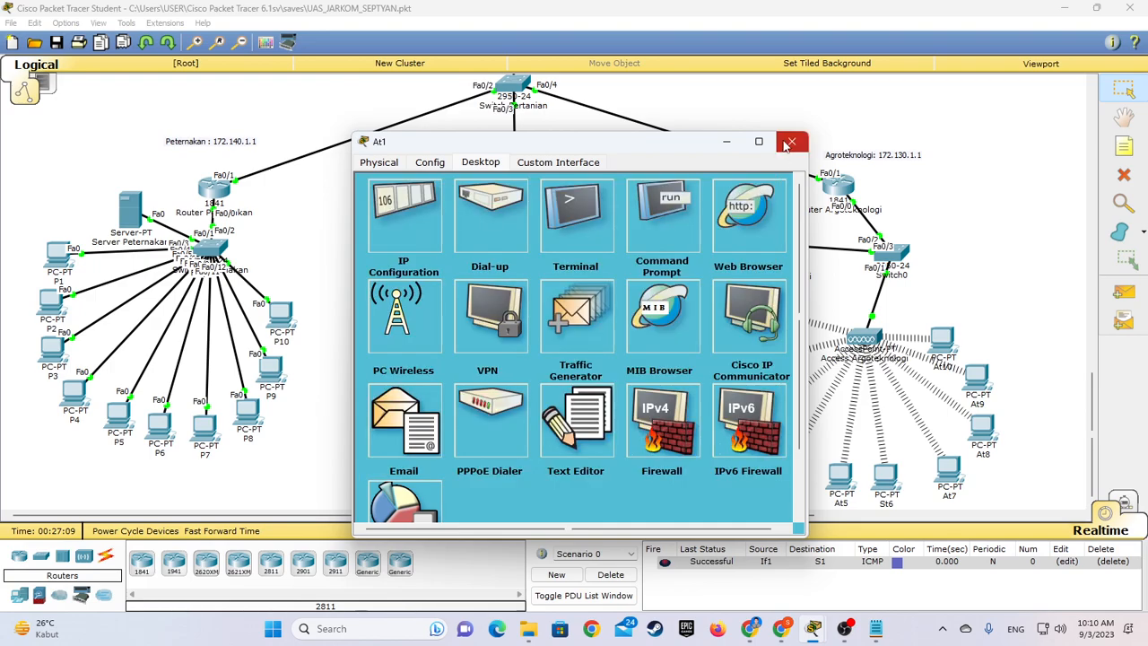
pyautogui.click(786, 146)
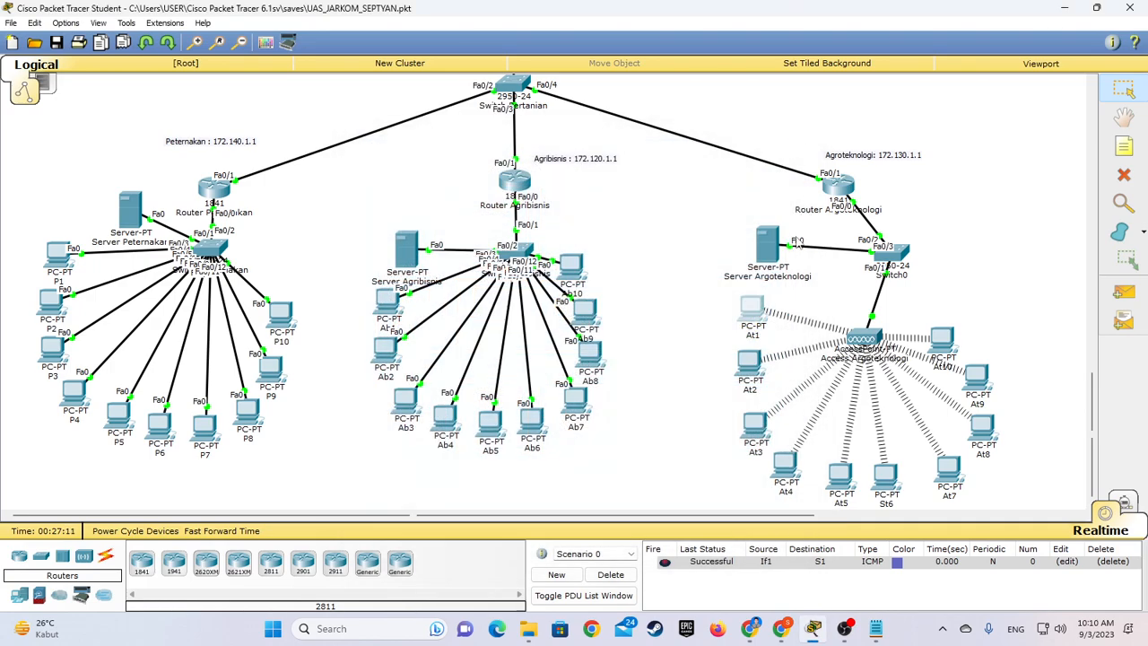
pyautogui.moveTo(755, 314); pyautogui.dragTo(725, 323)
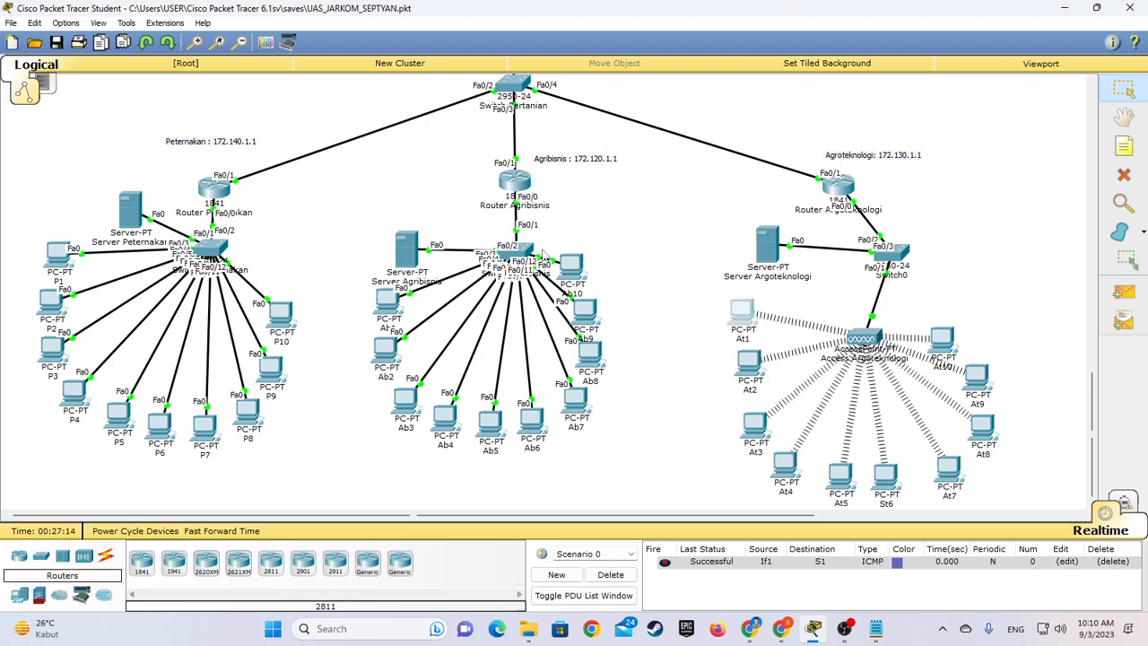
# Send a simple PDU from PC If1 in the Informatika network to PC S1 in the Sipil network
pyautogui.scroll(10, 543, 257)
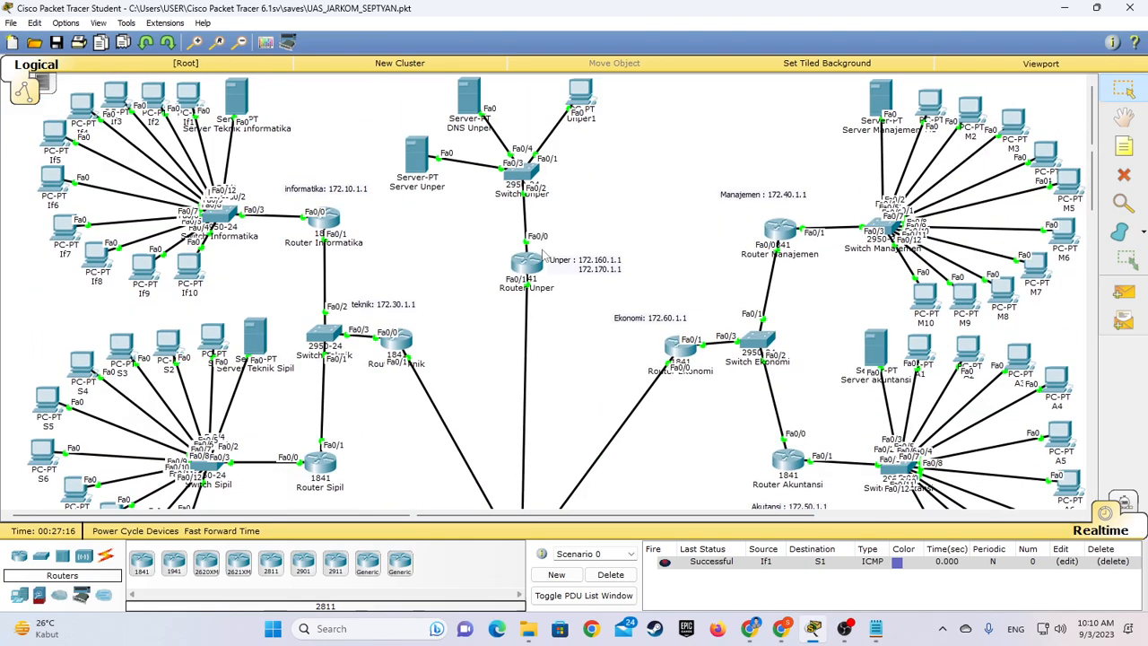
pyautogui.click(1124, 291)
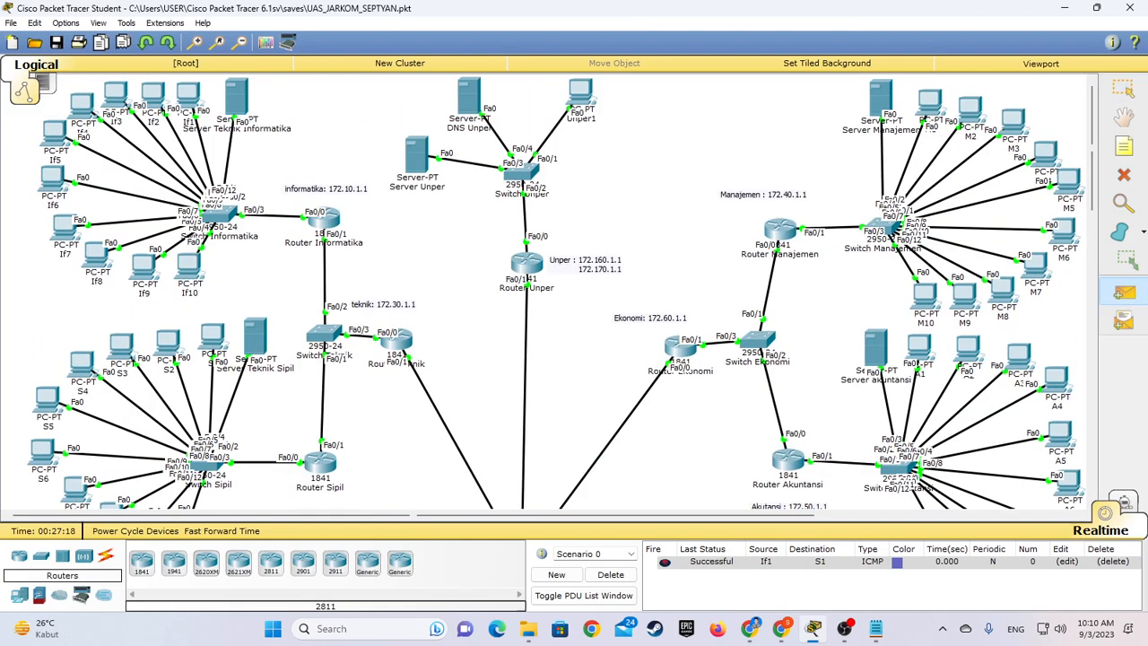
pyautogui.scroll(-3, 255, 350)
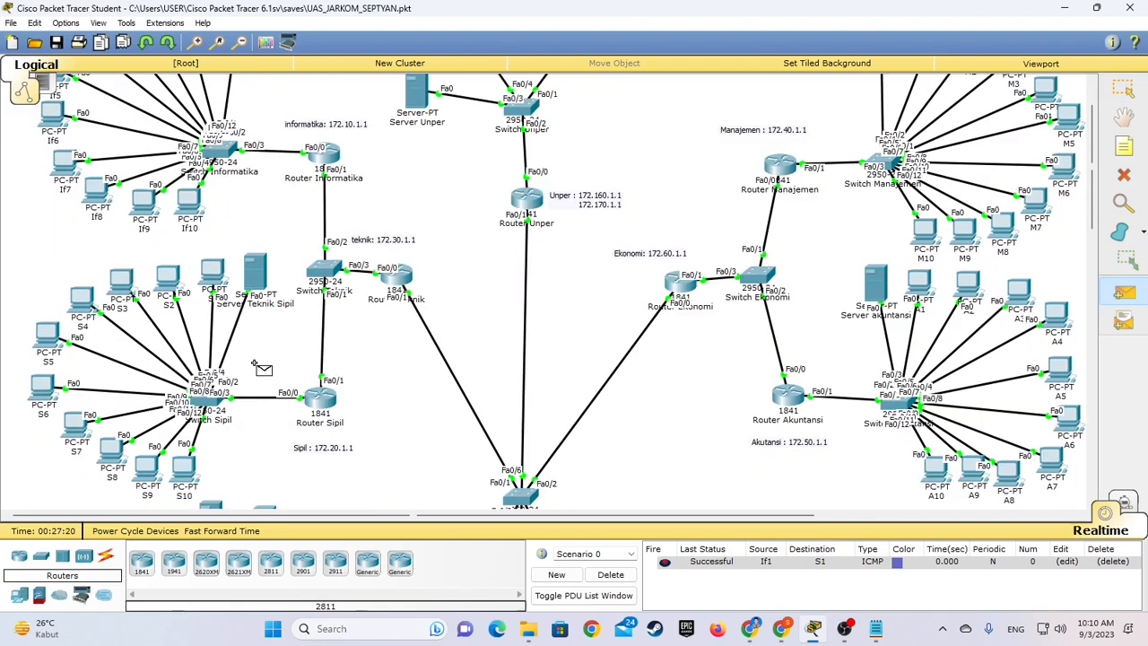
pyautogui.click(215, 285)
# Send two simple PDUs from PC If1 in the Informatika network to PC M5 in the Manajemen network
pyautogui.scroll(3, 441, 291)
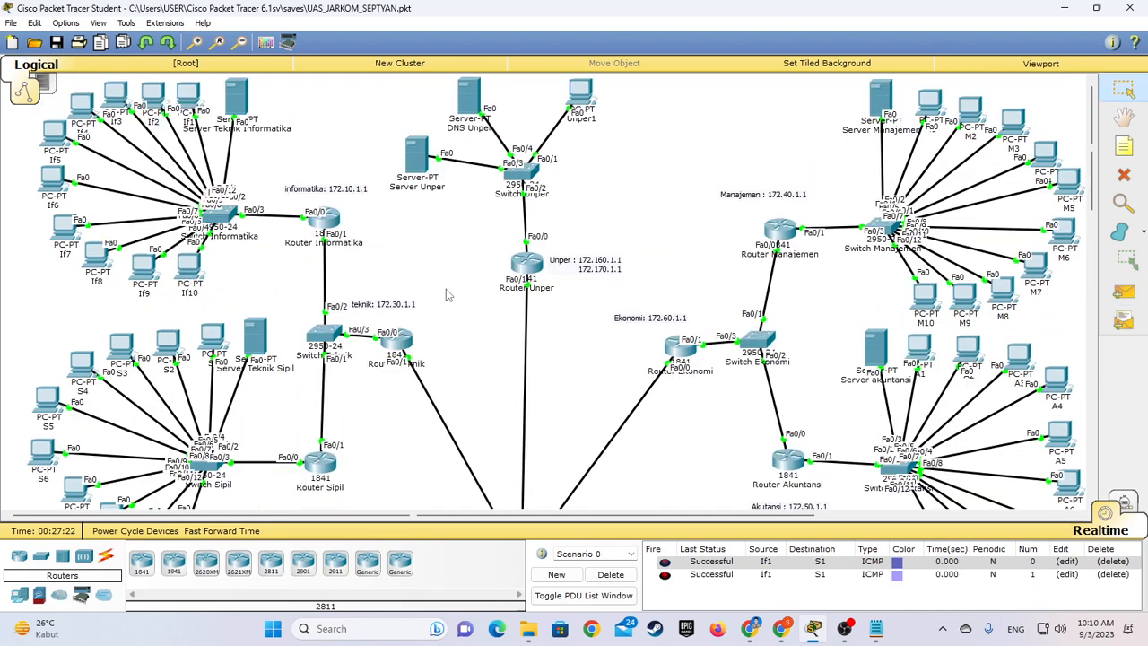
pyautogui.click(1124, 292)
pyautogui.click(192, 99)
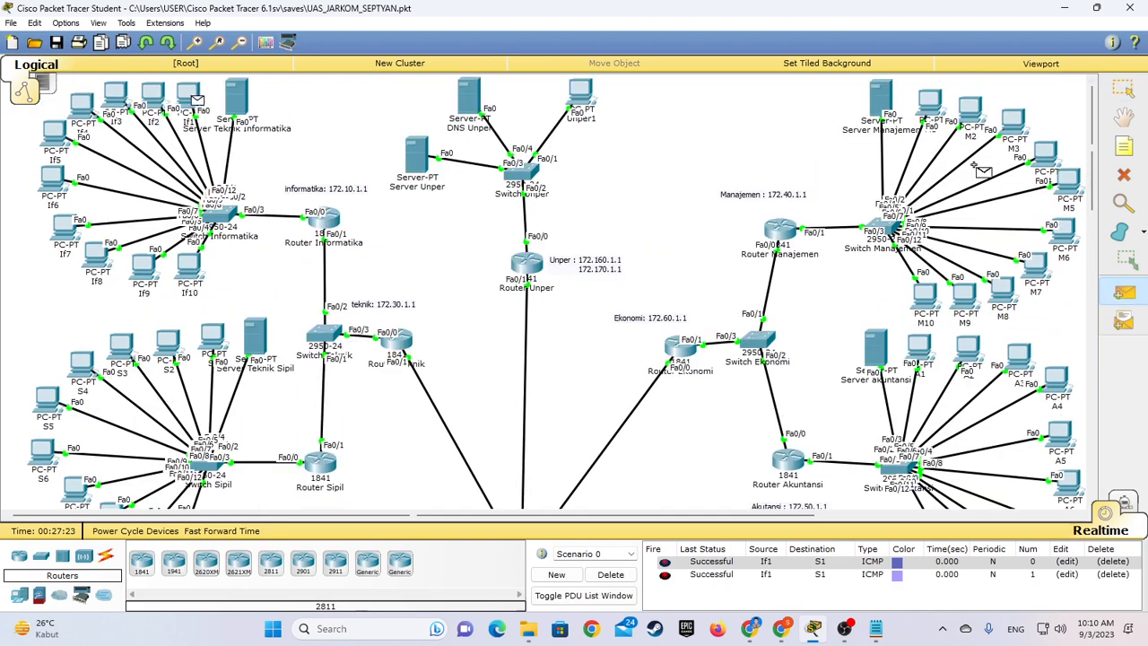
pyautogui.click(1074, 191)
pyautogui.click(1124, 291)
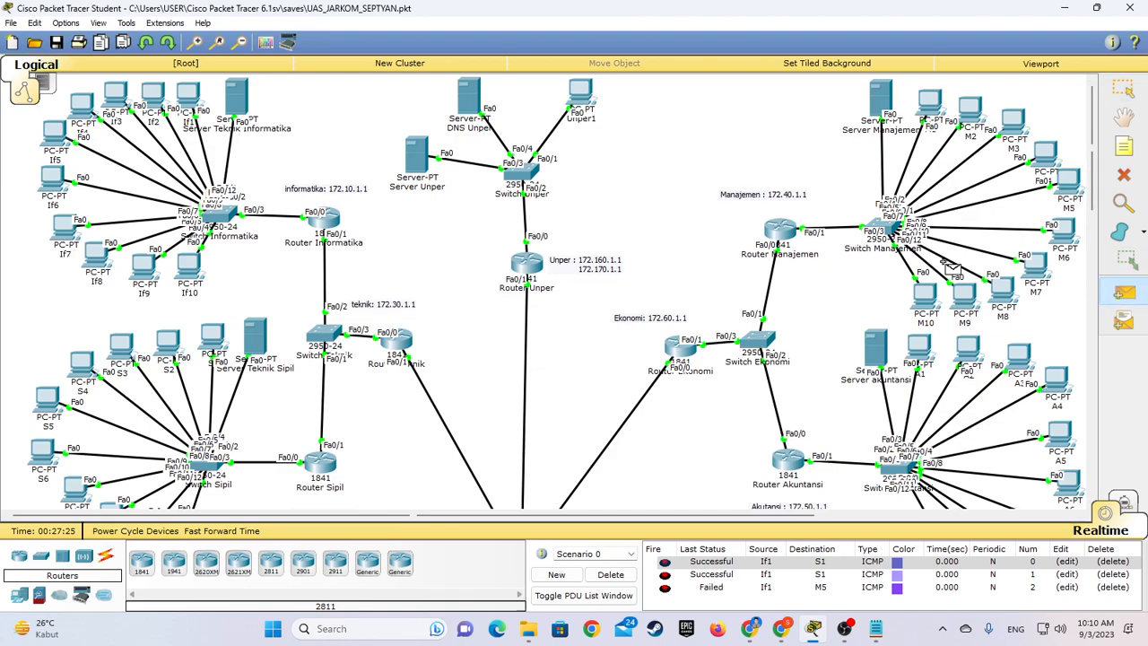
pyautogui.click(192, 98)
pyautogui.click(1075, 191)
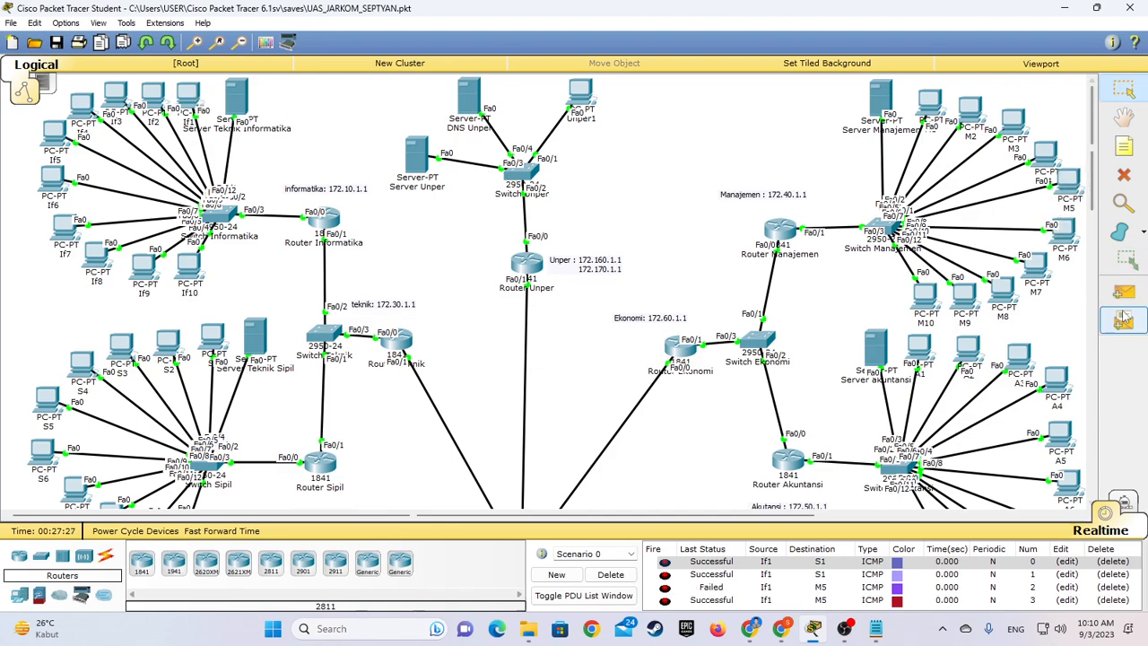
# Clear the scenario's PDU list and send two simple PDUs from PC If2 to PC A4 in the Akuntansi network
pyautogui.click(611, 574)
pyautogui.click(1124, 291)
pyautogui.scroll(-6, 656, 348)
pyautogui.scroll(3, 1081, 266)
pyautogui.click(1067, 259)
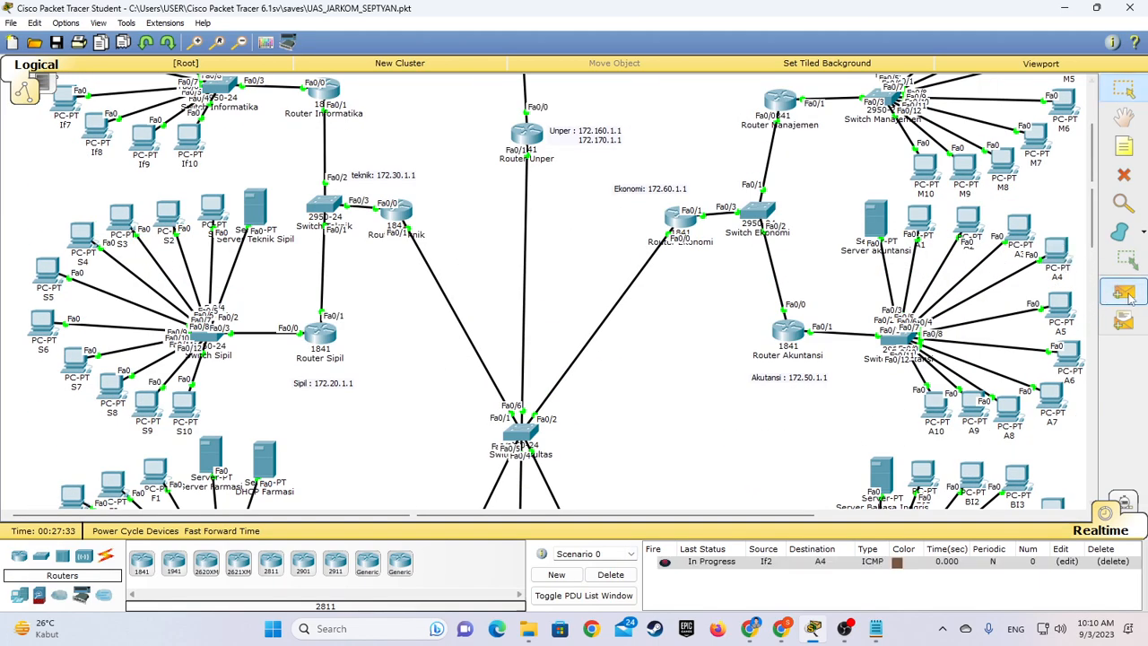
pyautogui.scroll(3, 1086, 297)
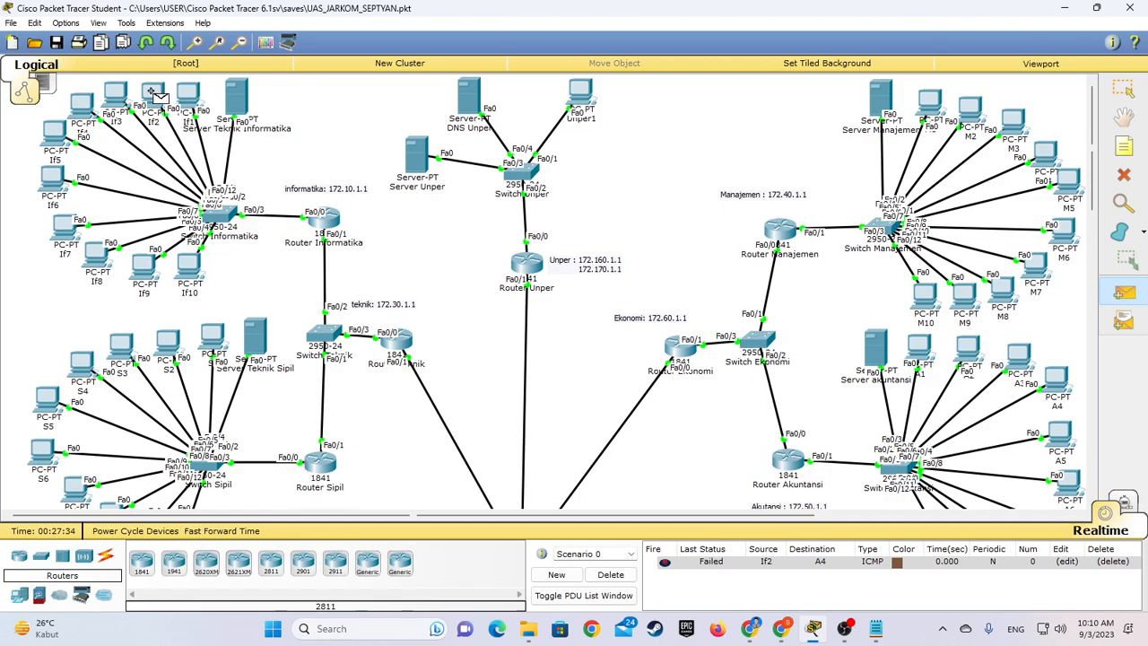
pyautogui.scroll(-3, 1060, 262)
pyautogui.click(1060, 260)
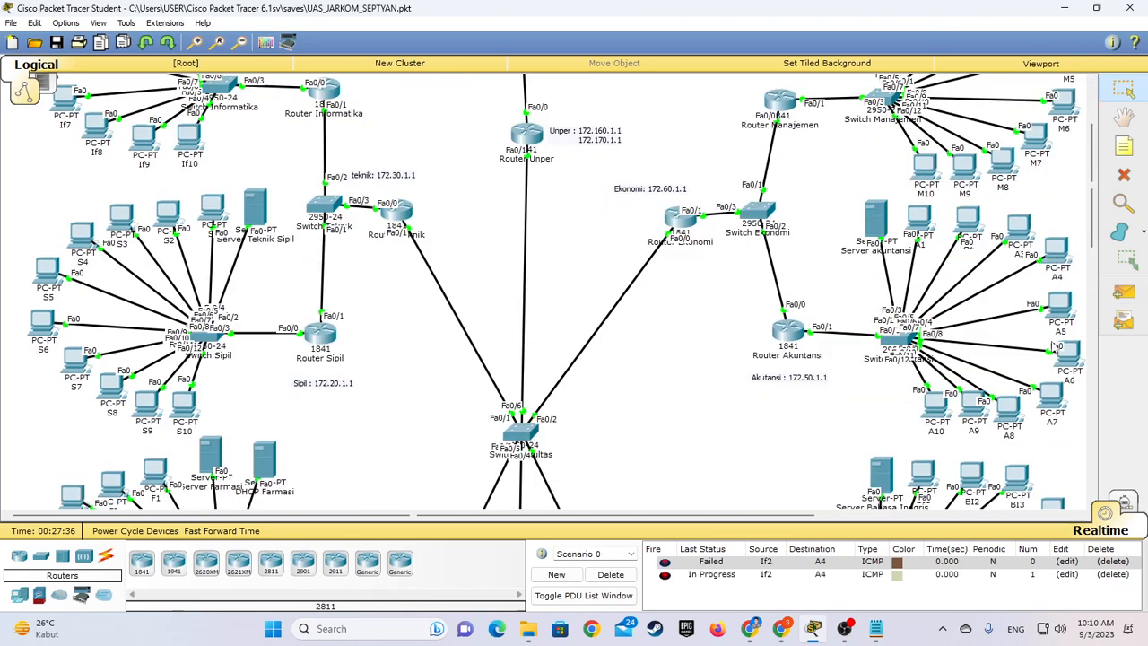
# Send a simple PDU from PC If1 in the Informatika network to PC A4 in the Akuntansi network
pyautogui.scroll(3, 475, 188)
pyautogui.click(191, 104)
pyautogui.scroll(-3, 191, 106)
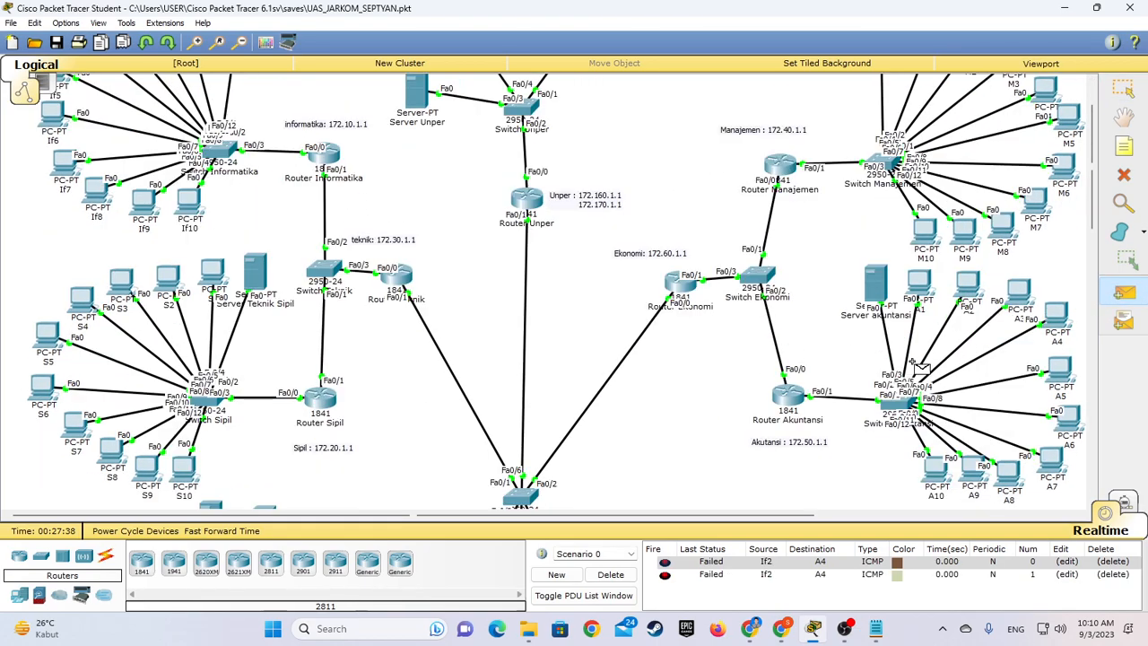
pyautogui.click(1063, 261)
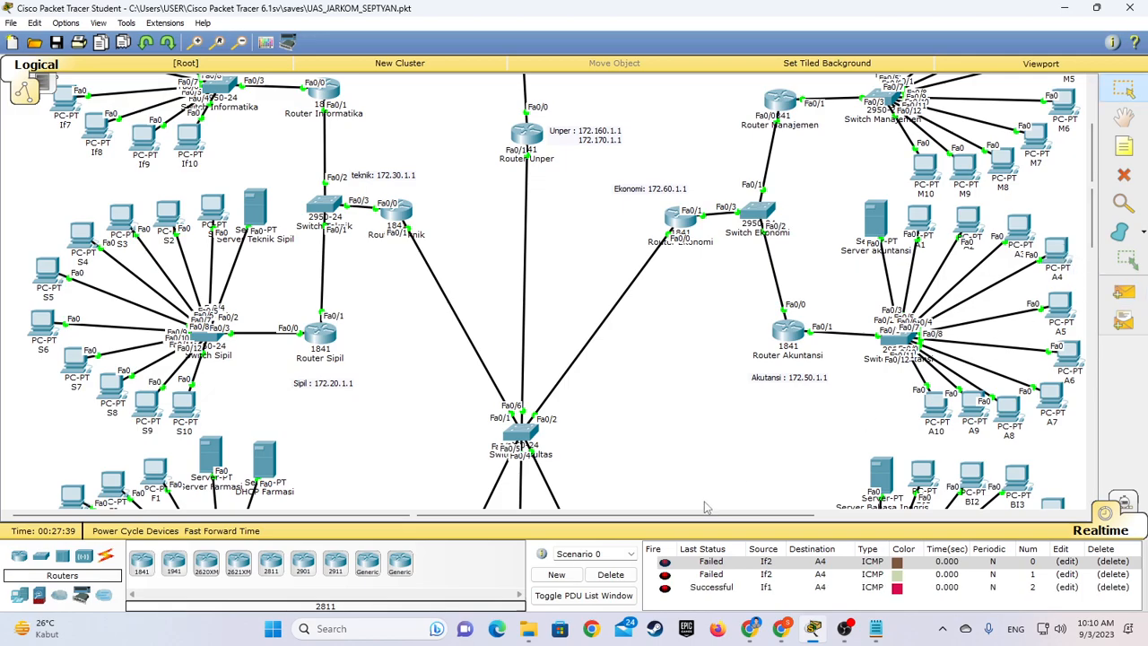
# Clear the scenario's PDU list and send a simple PDU from PC If1 to PC SD1 in the Sekolah Dasar network
pyautogui.click(611, 574)
pyautogui.click(1125, 292)
pyautogui.scroll(2, 617, 299)
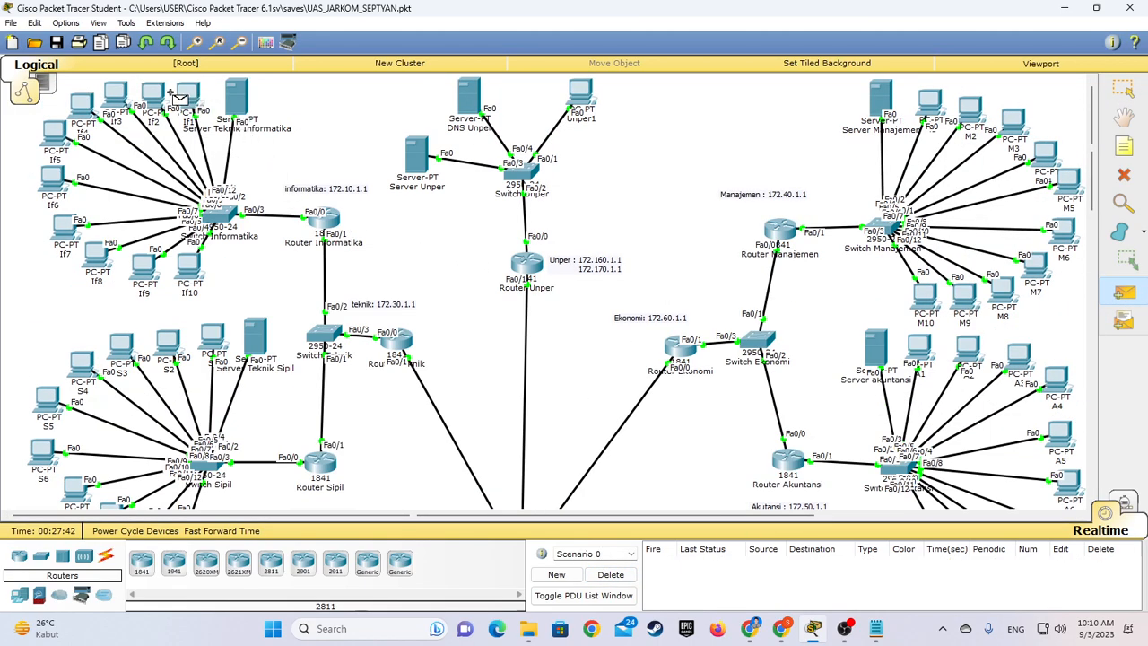
pyautogui.scroll(-10, 679, 325)
pyautogui.scroll(3, 923, 314)
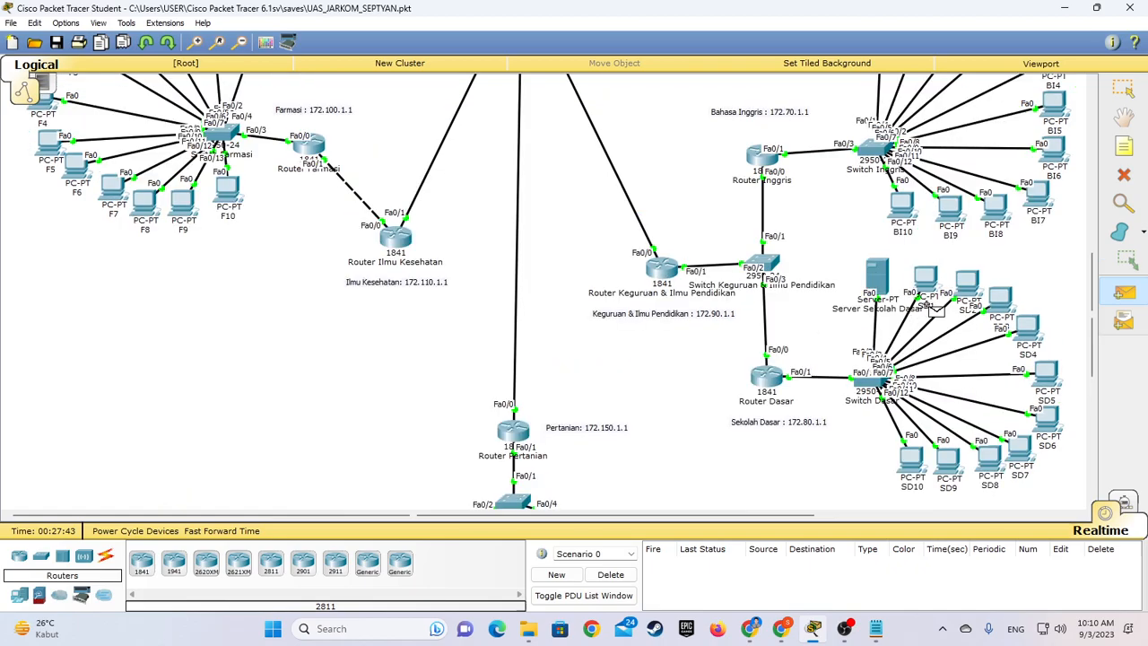
pyautogui.click(926, 352)
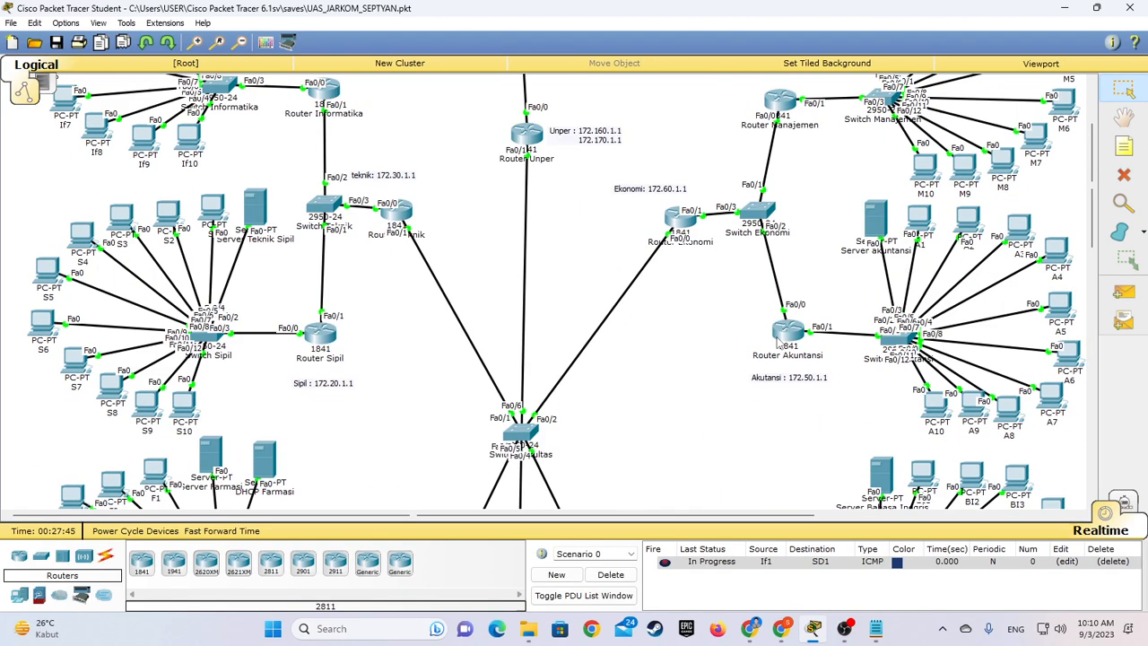
# Repeat the simple PDU test from PC If1 to PC SD1 three more times
pyautogui.scroll(12, 926, 352)
pyautogui.click(188, 94)
pyautogui.scroll(-12, 189, 94)
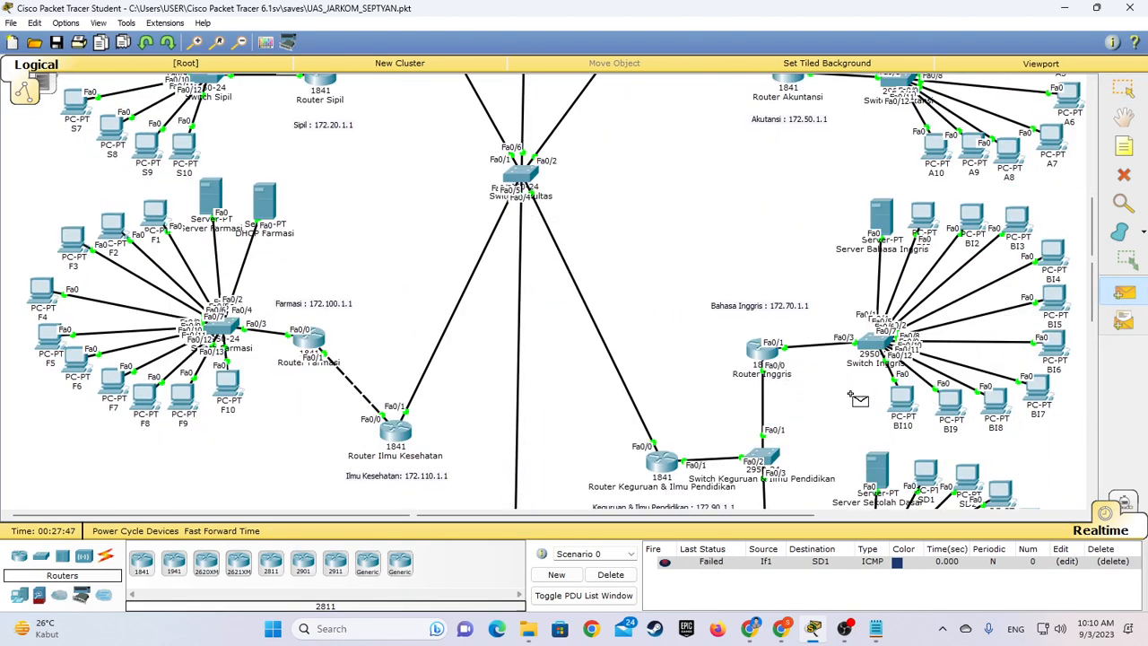
pyautogui.click(927, 348)
pyautogui.click(1124, 292)
pyautogui.scroll(12, 359, 188)
pyautogui.click(191, 94)
pyautogui.scroll(-12, 237, 123)
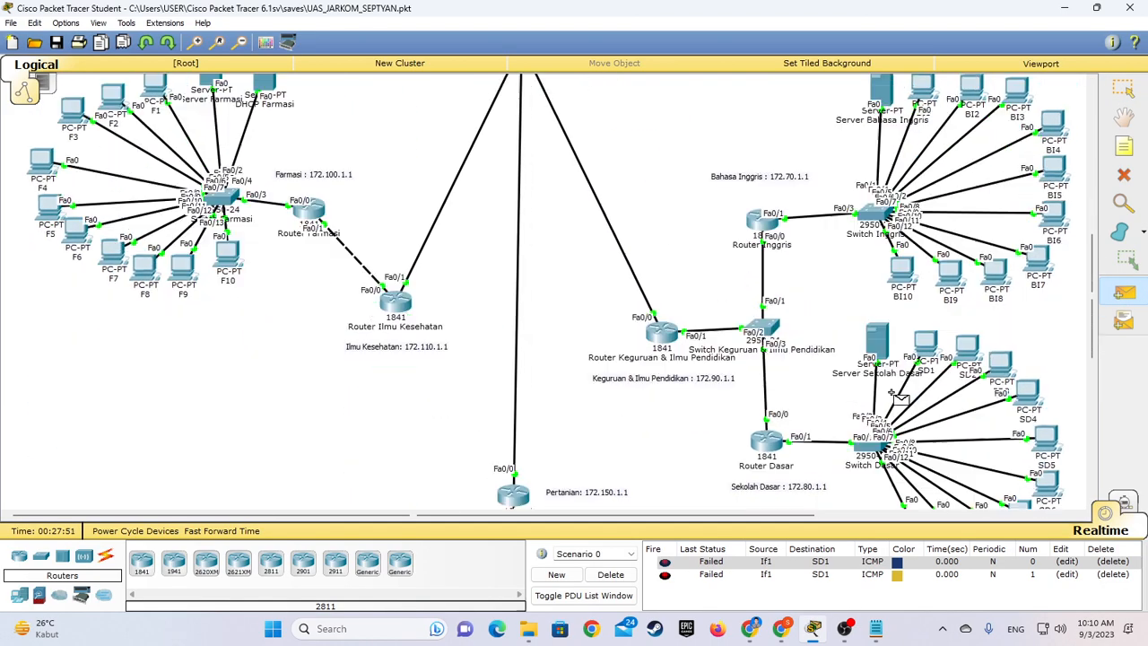
pyautogui.click(927, 280)
pyautogui.click(1124, 293)
pyautogui.scroll(12, 623, 356)
pyautogui.click(191, 97)
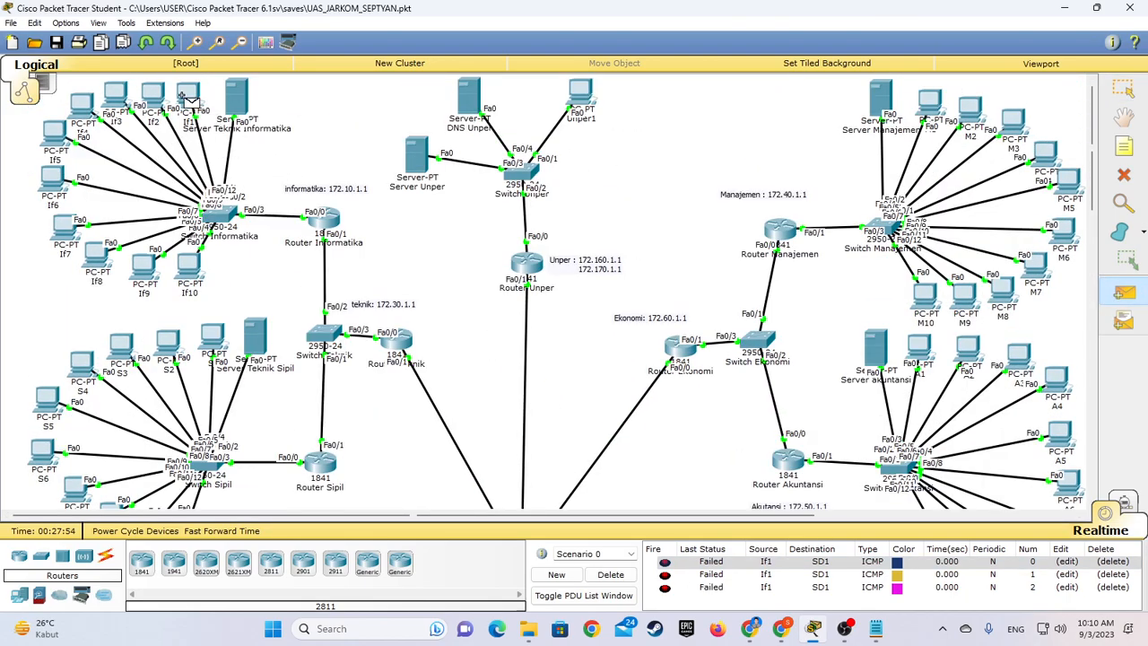
pyautogui.scroll(-12, 197, 107)
pyautogui.click(927, 411)
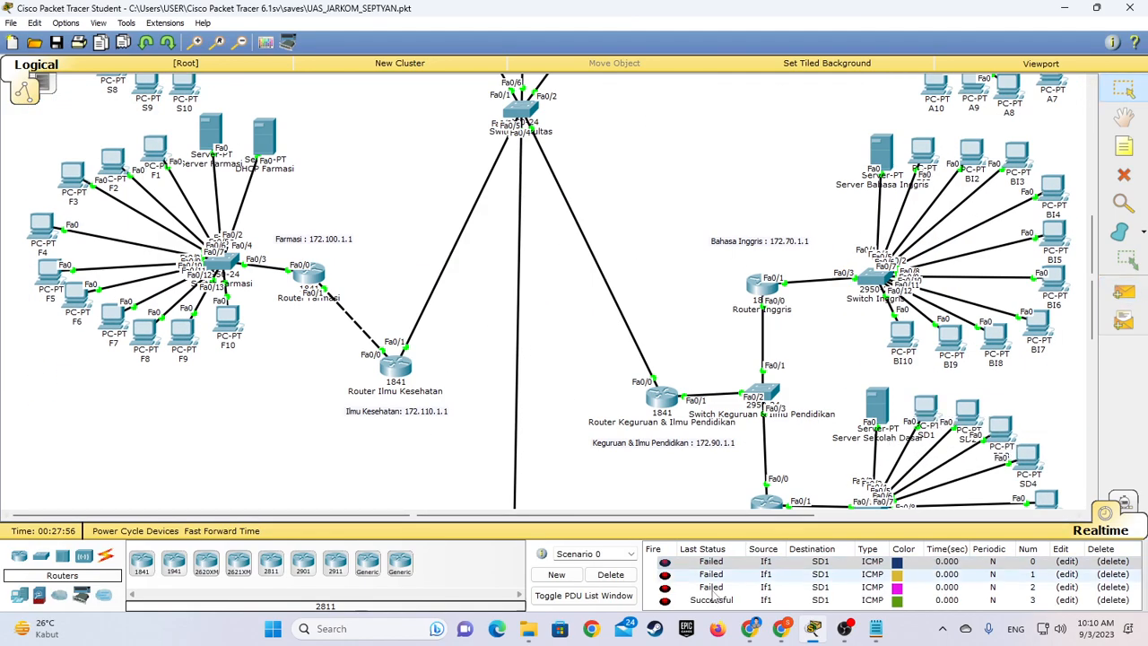
# Clear the scenario's PDU list and send a simple PDU from PC If1 to PC P10 in the Peternakan network
pyautogui.click(611, 574)
pyautogui.click(1124, 293)
pyautogui.scroll(12, 208, 122)
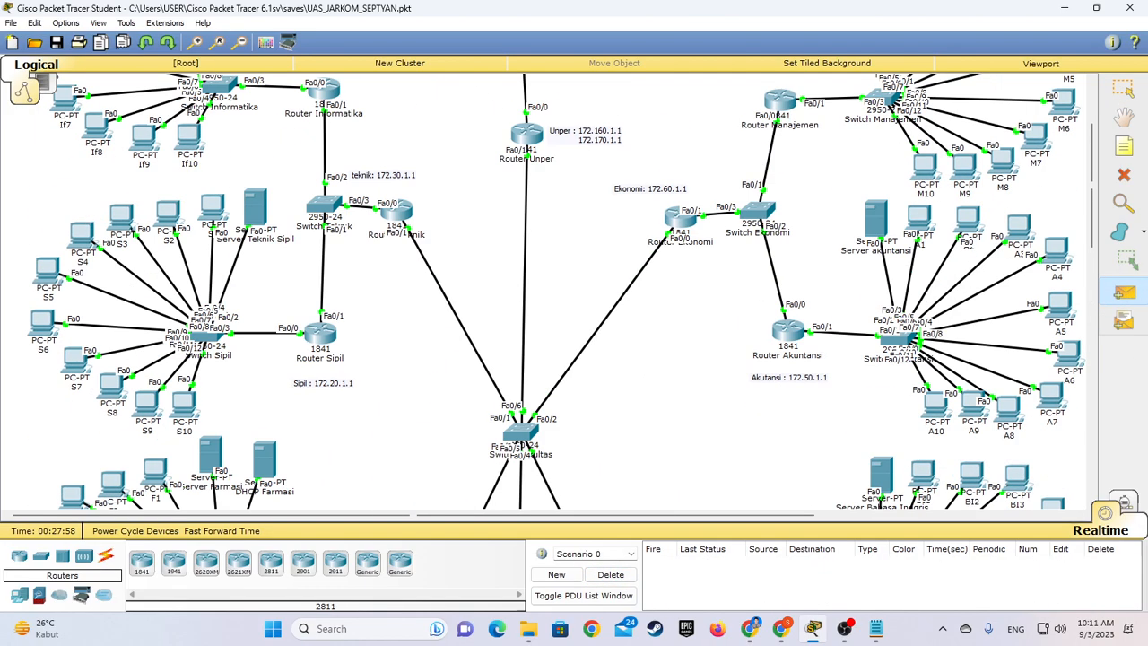
pyautogui.click(191, 98)
pyautogui.scroll(-15, 202, 121)
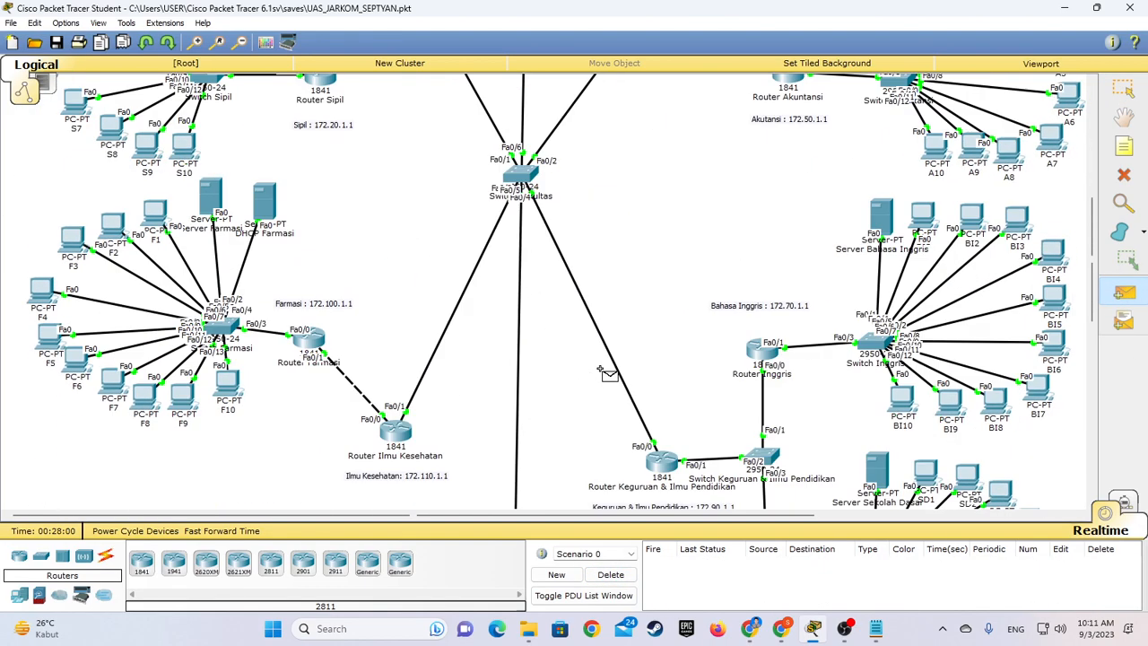
pyautogui.click(285, 319)
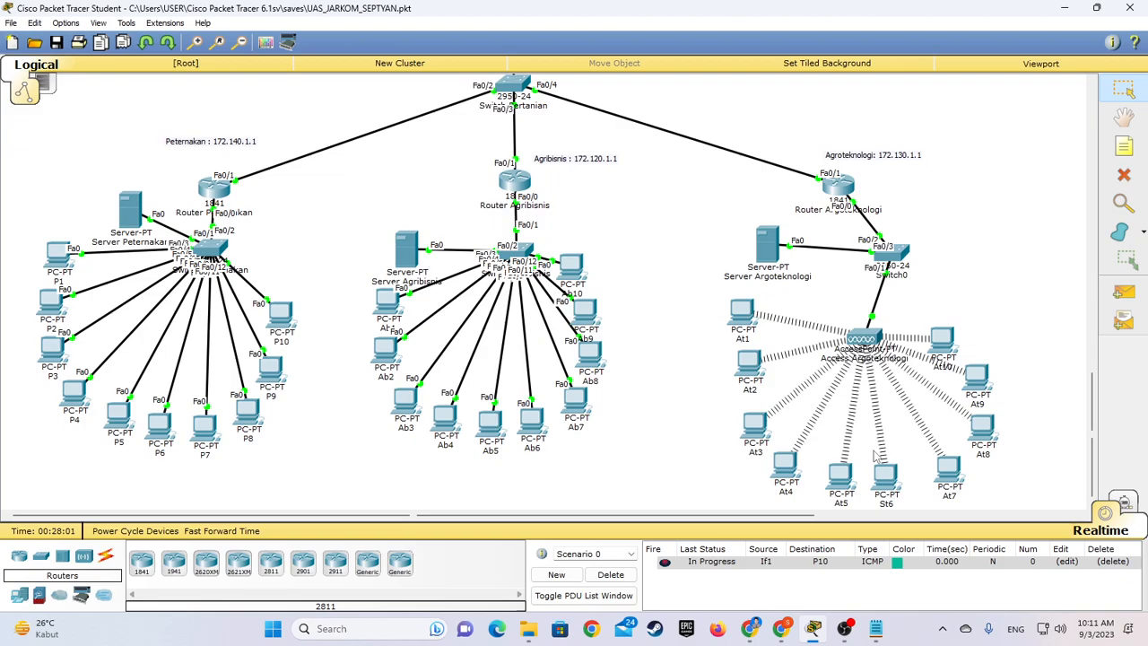
# Repeat the simple PDU test from PC If1 to PC P10 two more times
pyautogui.scroll(15, 256, 258)
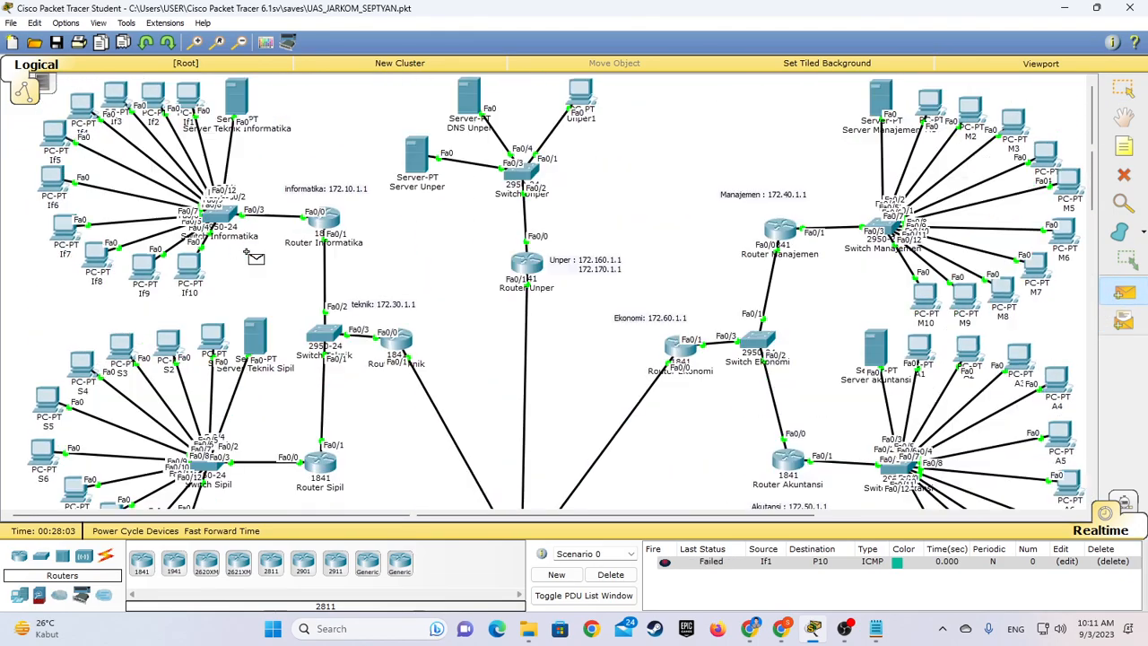
pyautogui.scroll(-15, 255, 231)
pyautogui.click(280, 329)
pyautogui.scroll(10, 363, 242)
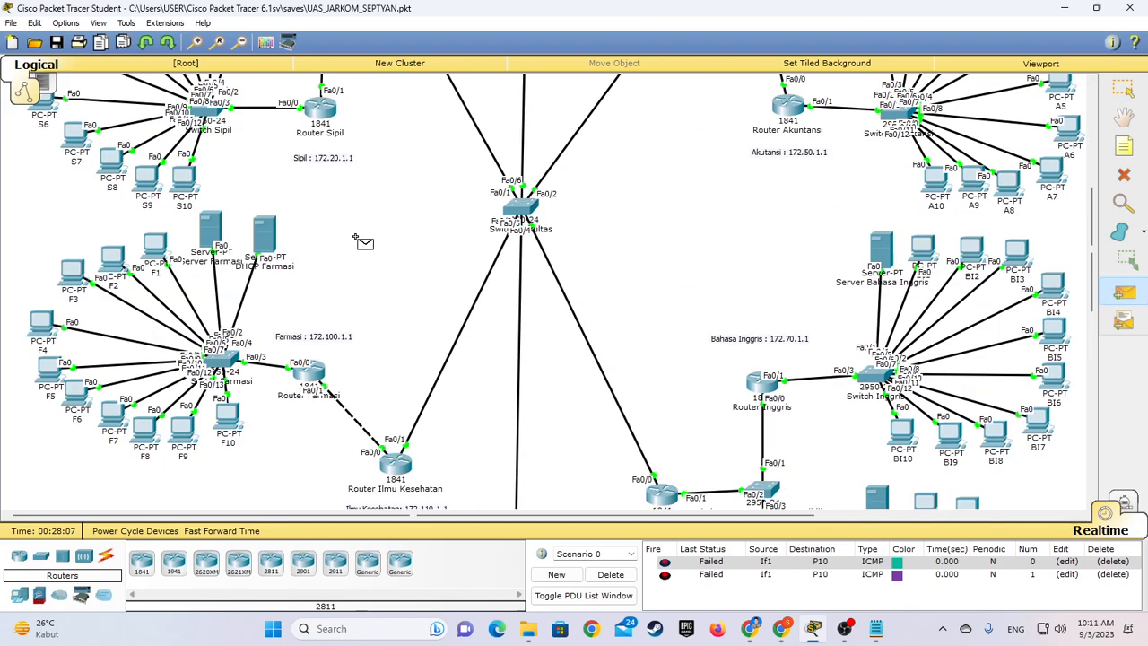
pyautogui.scroll(5, 362, 242)
pyautogui.scroll(-15, 317, 371)
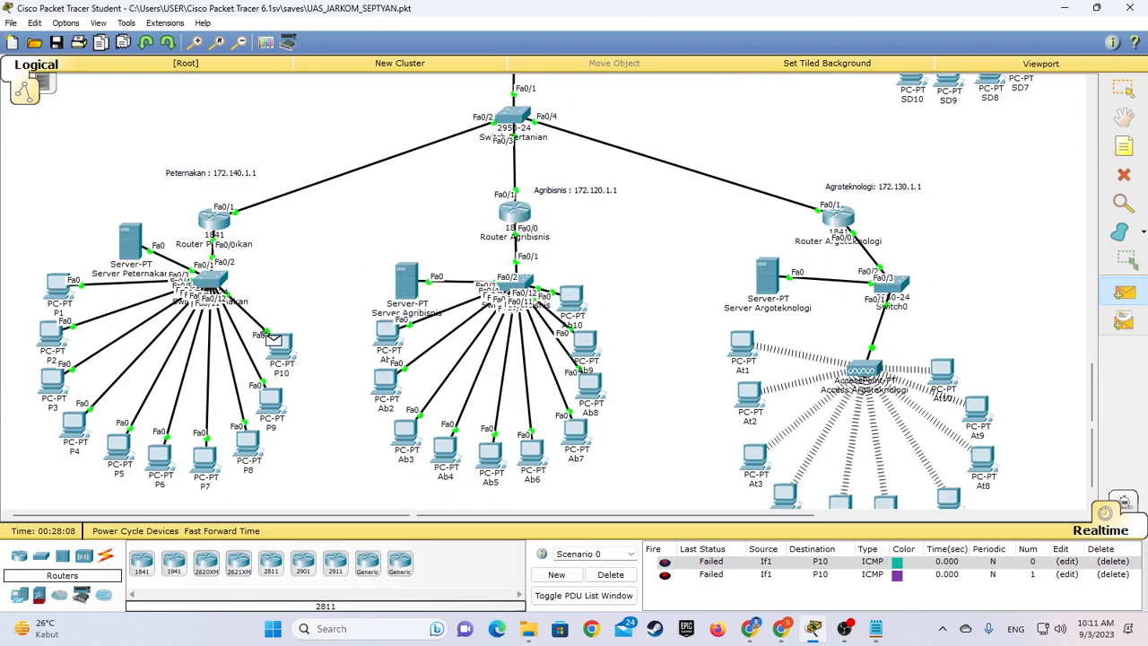
pyautogui.click(275, 346)
# Send a simple PDU from PC P10 back to PC If1, and another from PC If1 to PC P10
pyautogui.click(1124, 292)
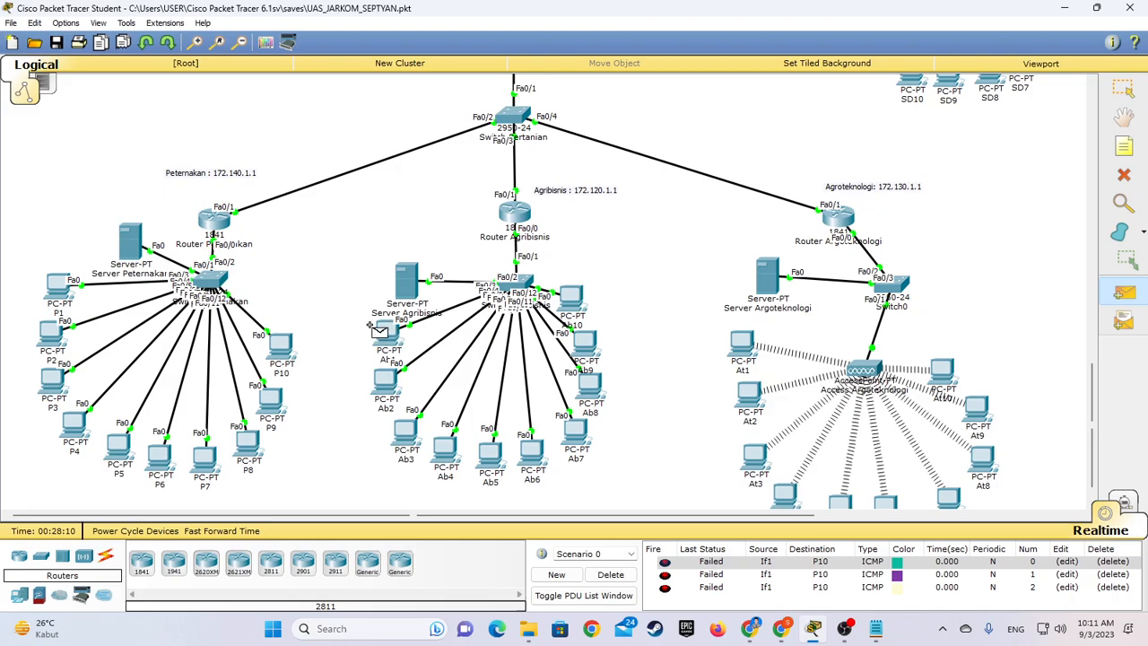
pyautogui.scroll(10, 282, 345)
pyautogui.scroll(10, 274, 244)
pyautogui.click(193, 97)
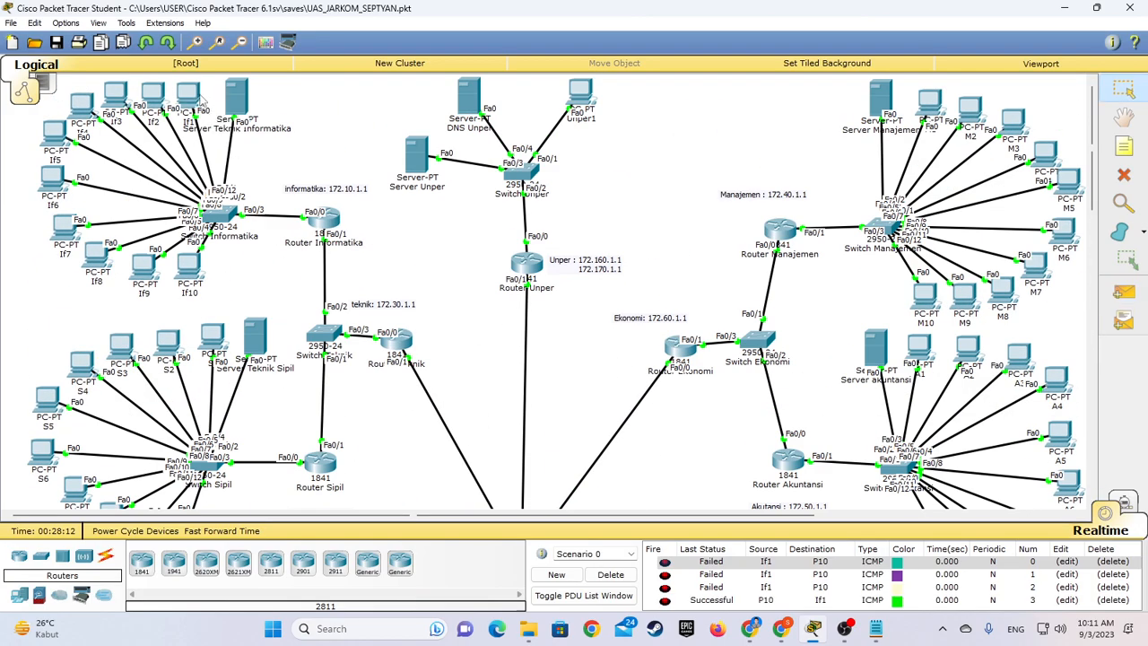
pyautogui.click(1124, 291)
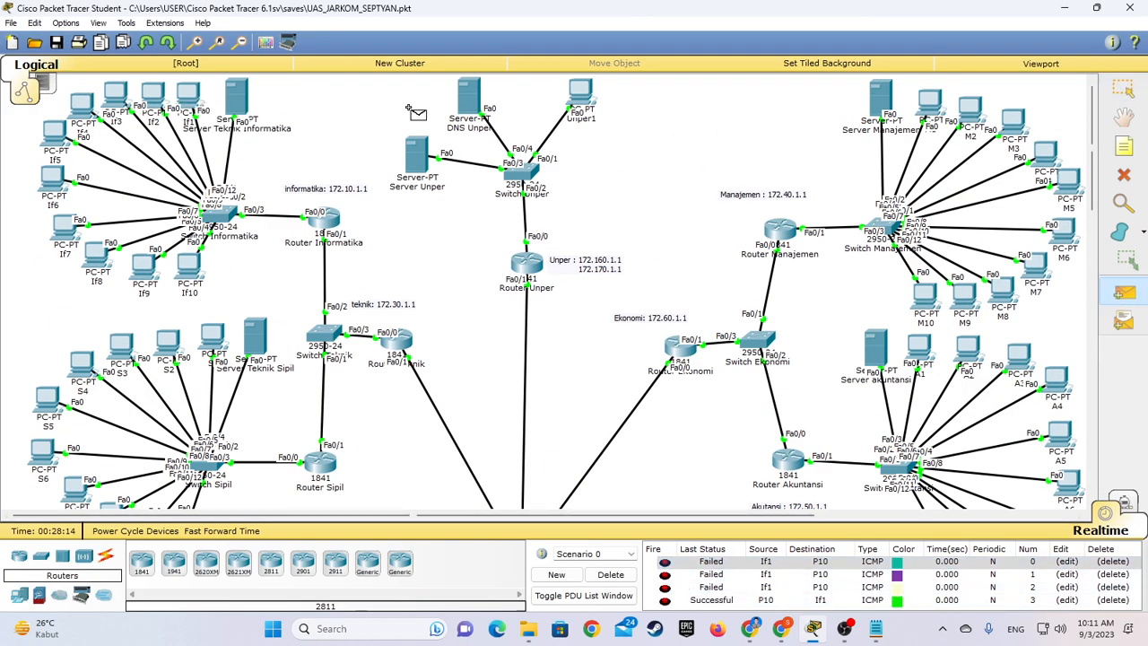
pyautogui.scroll(-10, 359, 422)
pyautogui.scroll(-10, 359, 427)
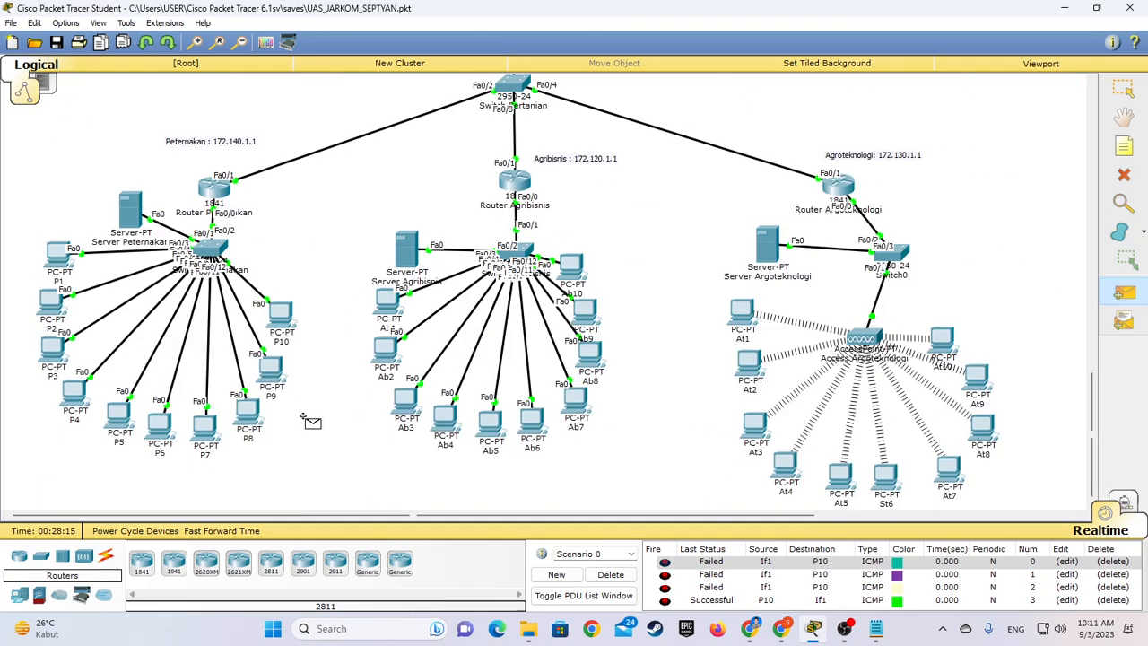
pyautogui.click(287, 321)
# Clear the scenario's PDU list and send a simple PDU from PC Ab10 in the Agribisnis network to PC If1
pyautogui.click(611, 574)
pyautogui.click(1124, 292)
pyautogui.scroll(13, 489, 177)
pyautogui.scroll(-11, 577, 412)
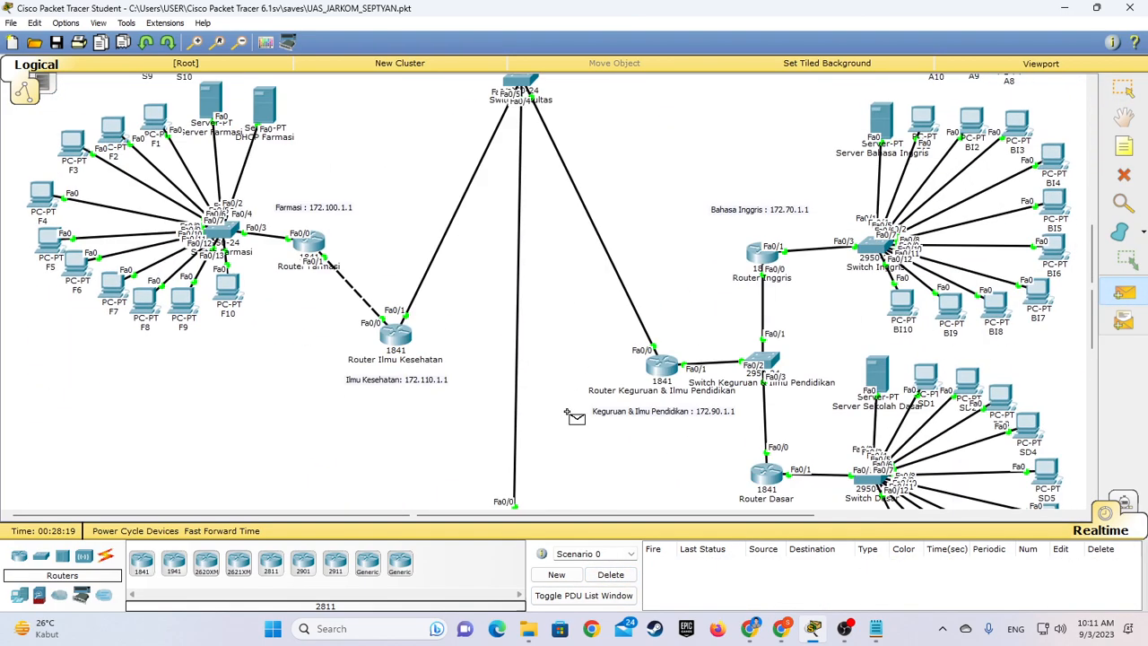
pyautogui.click(567, 397)
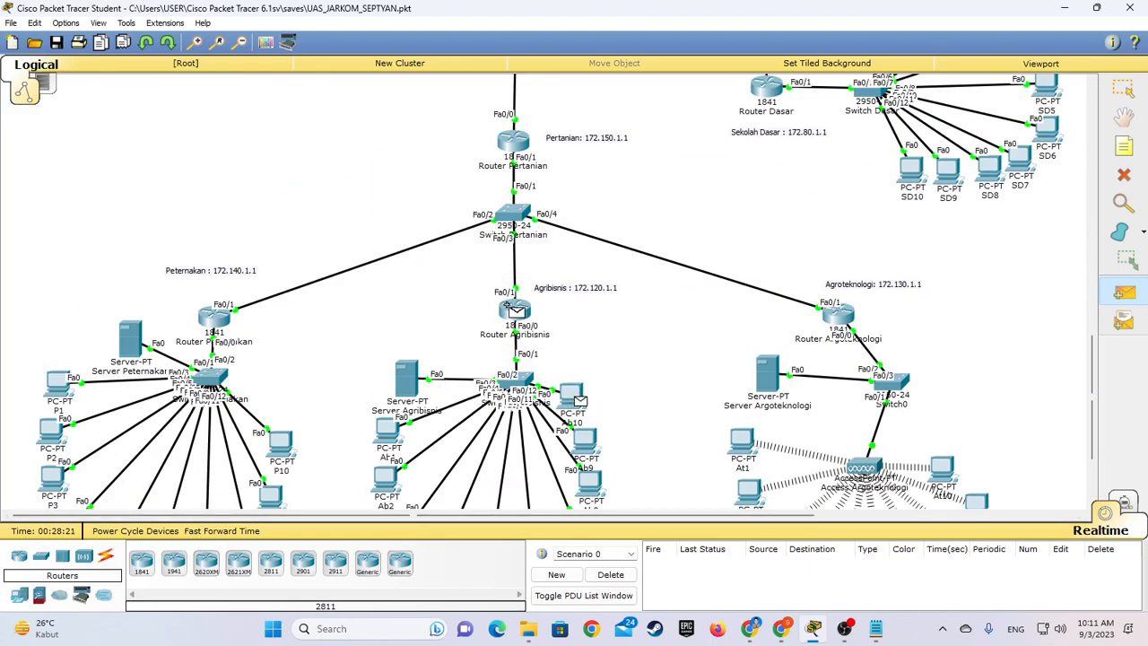
pyautogui.scroll(12, 430, 269)
pyautogui.click(199, 100)
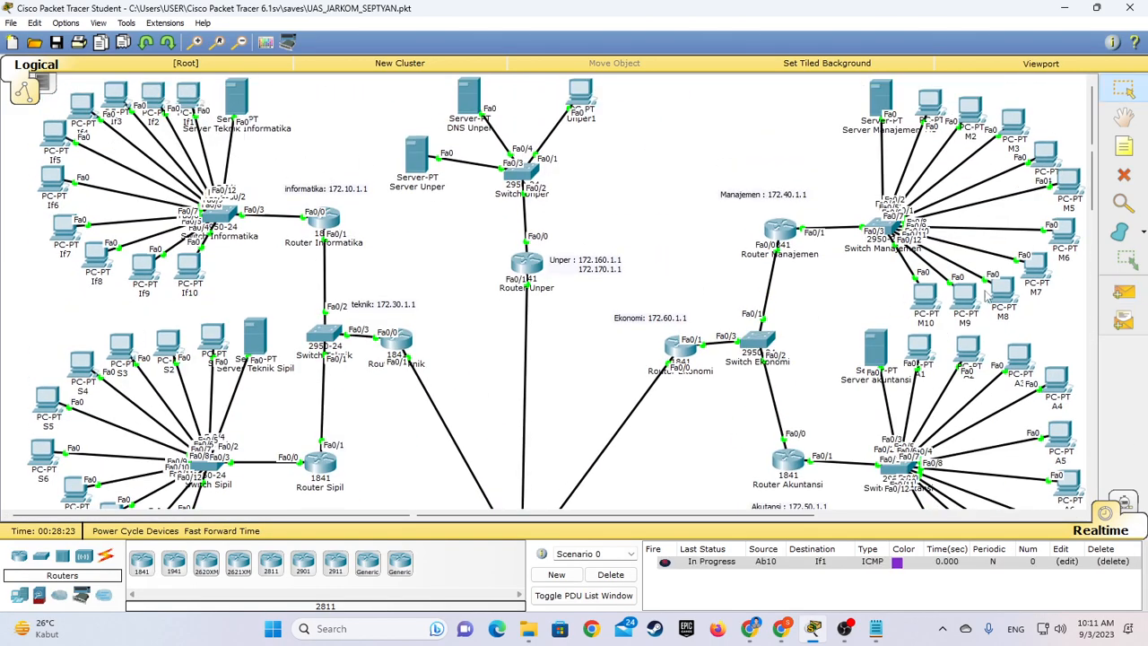
# Send a simple PDU in the opposite direction, from PC If1 to PC Ab10
pyautogui.scroll(-2, 484, 304)
pyautogui.scroll(-10, 491, 305)
pyautogui.click(569, 276)
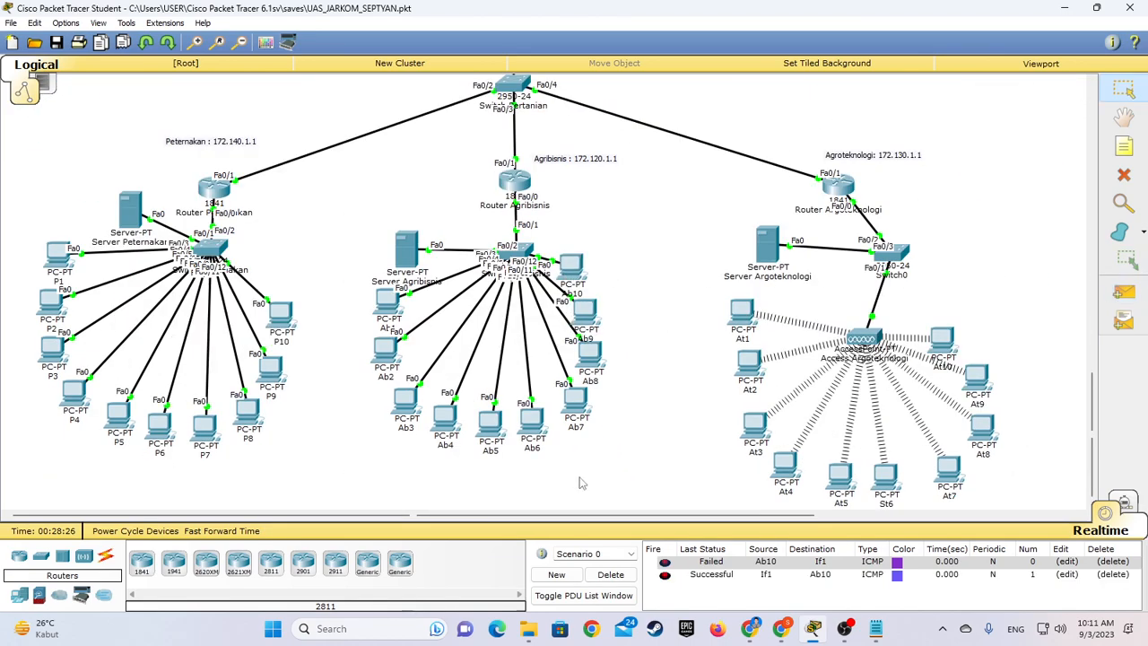
# Clear the scenario's PDU list and send a simple PDU from wireless PC At1 in the Agroteknologi network to PC If1
pyautogui.click(611, 574)
pyautogui.click(1124, 292)
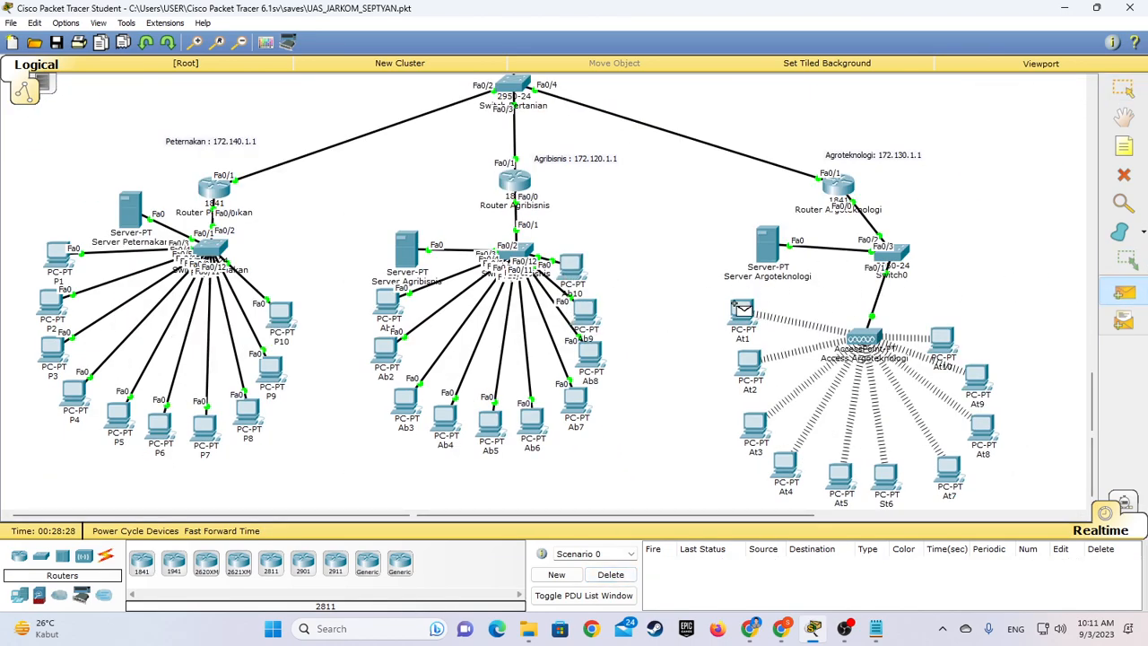
pyautogui.scroll(10, 736, 298)
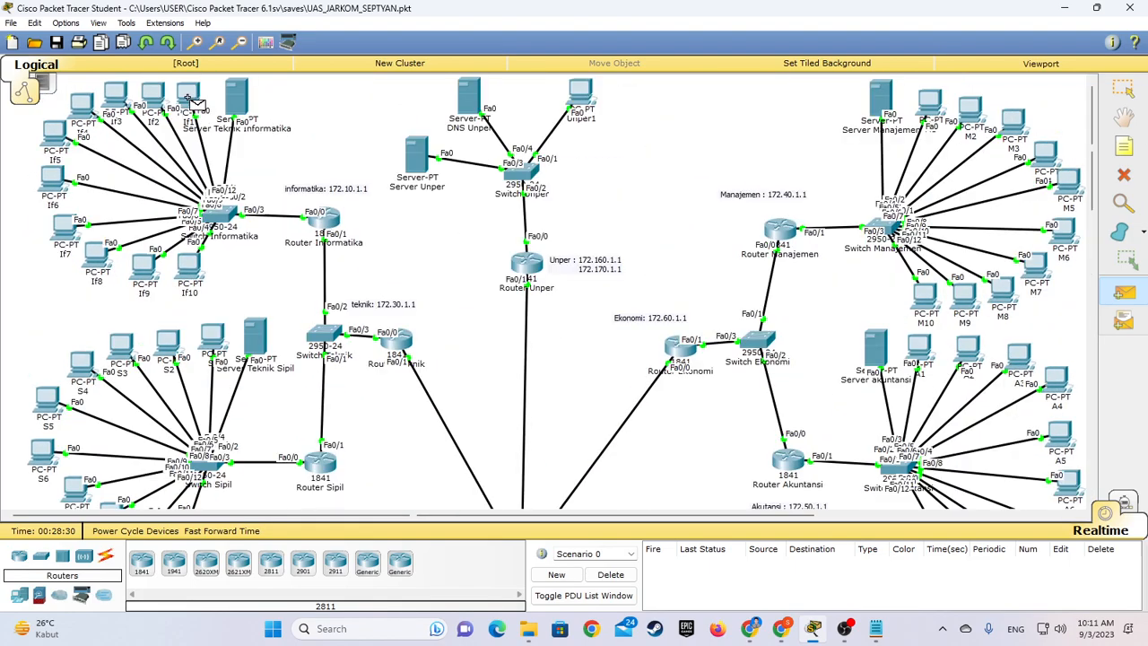
pyautogui.click(188, 99)
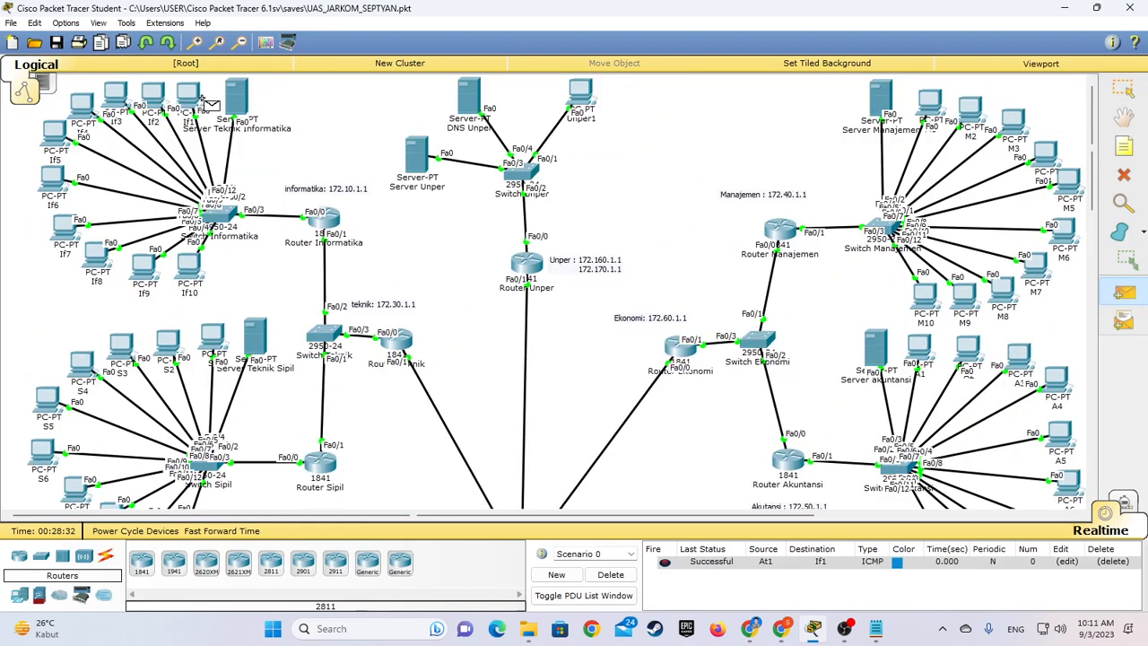
# Send a simple PDU from PC If1 to PC F1 in the Farmasi network and one from PC F1 back to PC If1
pyautogui.scroll(-4, 556, 290)
pyautogui.click(156, 342)
pyautogui.click(1122, 292)
pyautogui.click(167, 338)
pyautogui.scroll(4, 249, 281)
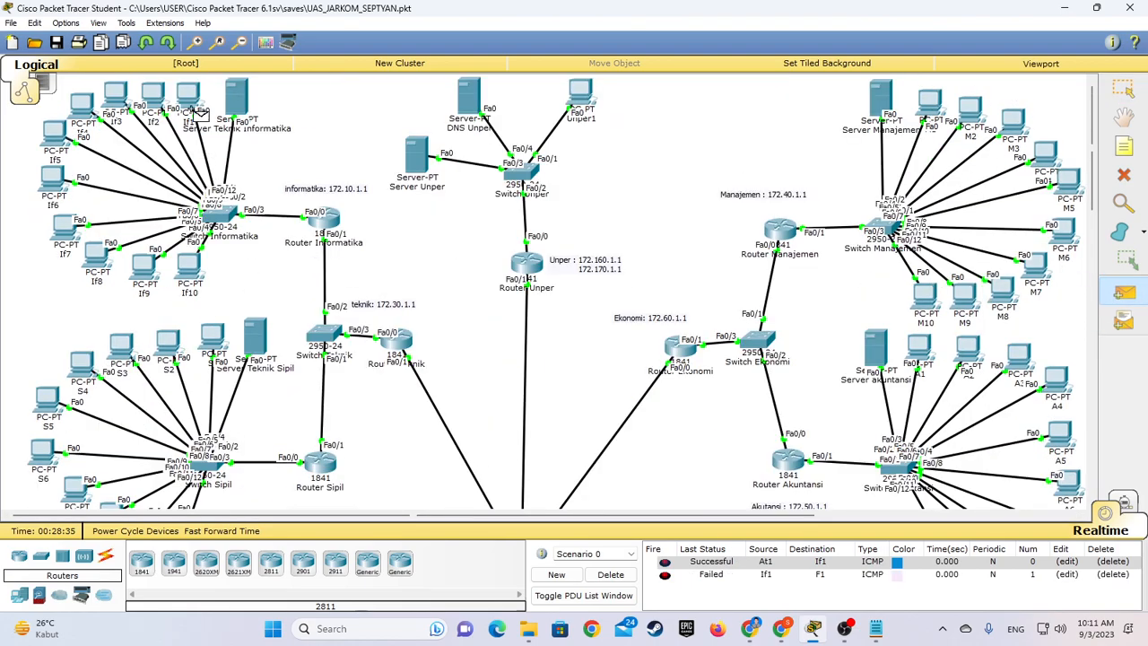
pyautogui.click(189, 95)
# Repeat the simple PDU test from PC F1 to PC If1
pyautogui.scroll(-6, 235, 162)
pyautogui.click(1122, 293)
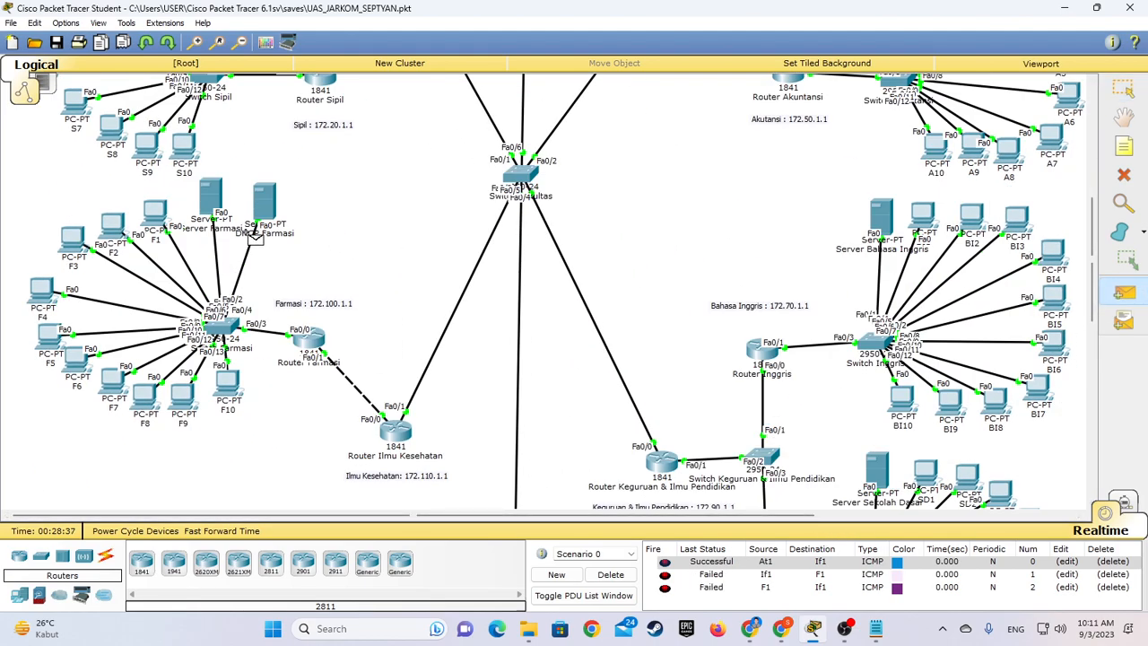
pyautogui.scroll(6, 166, 224)
pyautogui.click(192, 96)
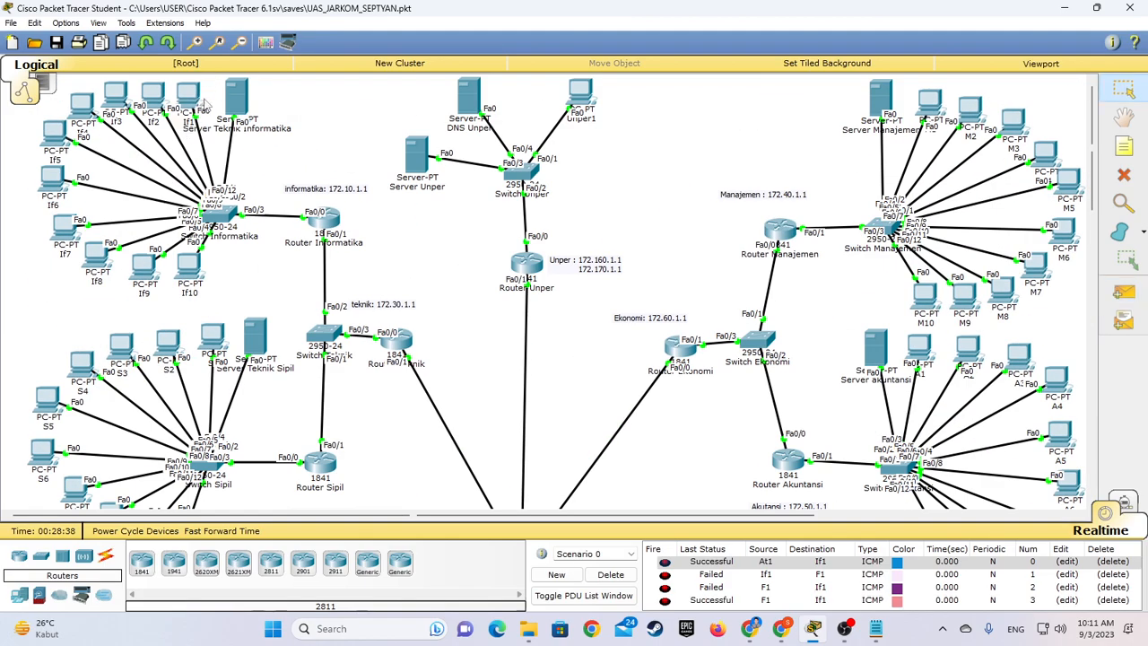
# Send another simple PDU from PC If1 to PC F1 and clear the scenario's PDU list
pyautogui.click(1122, 292)
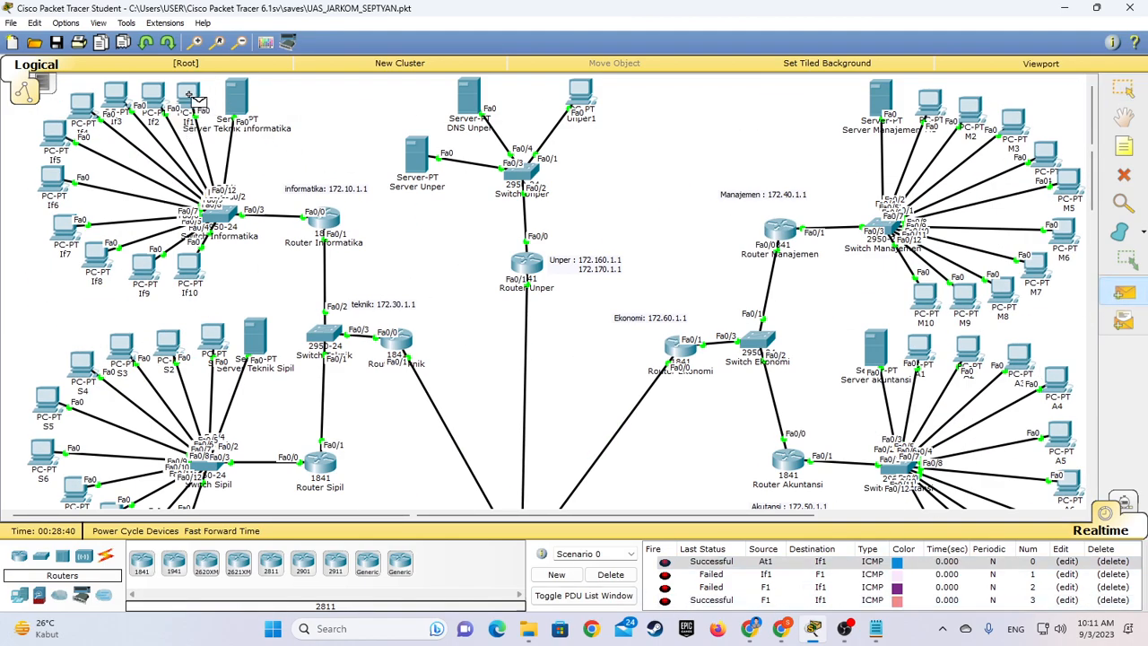
pyautogui.scroll(-6, 186, 231)
pyautogui.click(167, 157)
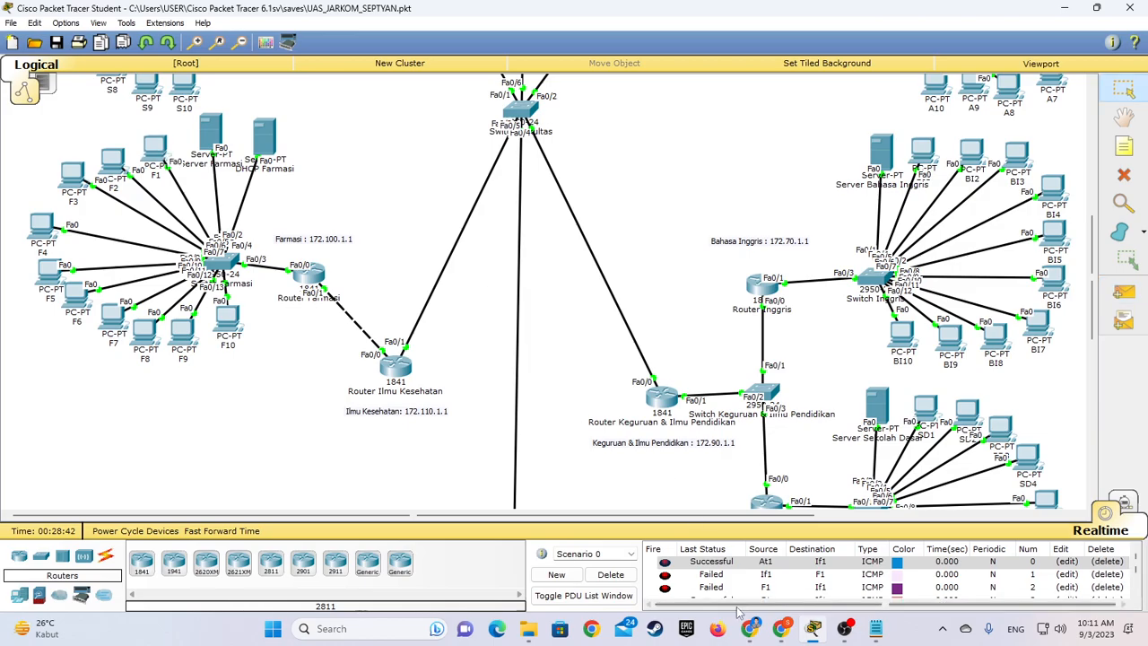
pyautogui.click(611, 574)
# Send two simple PDUs from PC If1 to PC Unper1 in the Unper network and clear the scenario's PDU list
pyautogui.scroll(6, 566, 413)
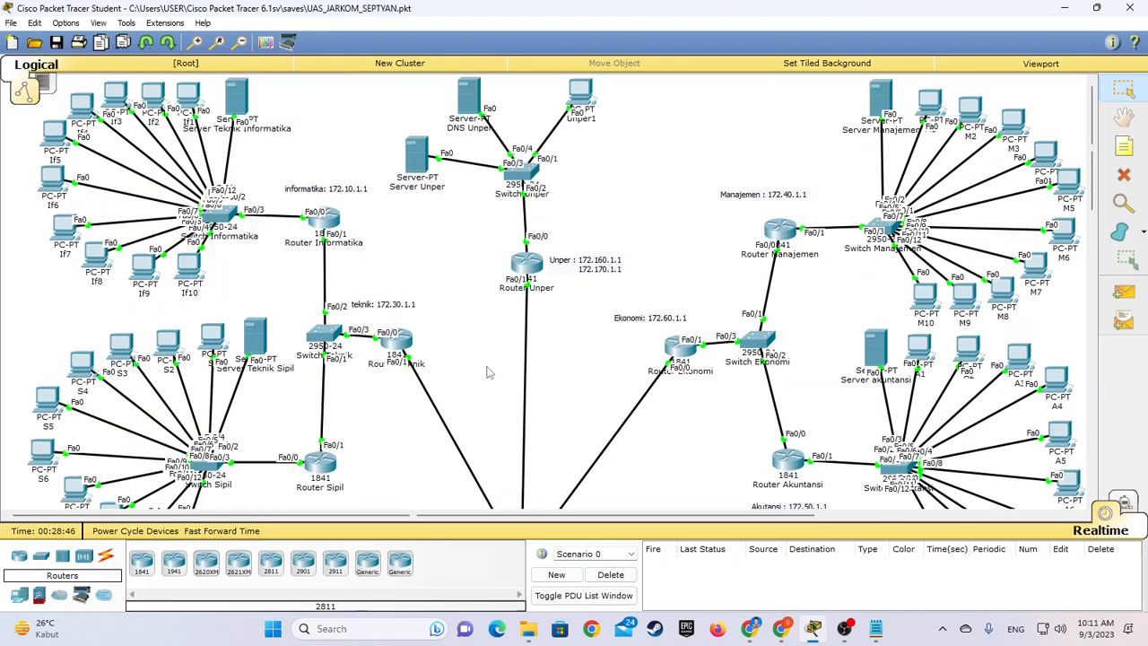
pyautogui.click(1123, 292)
pyautogui.click(190, 97)
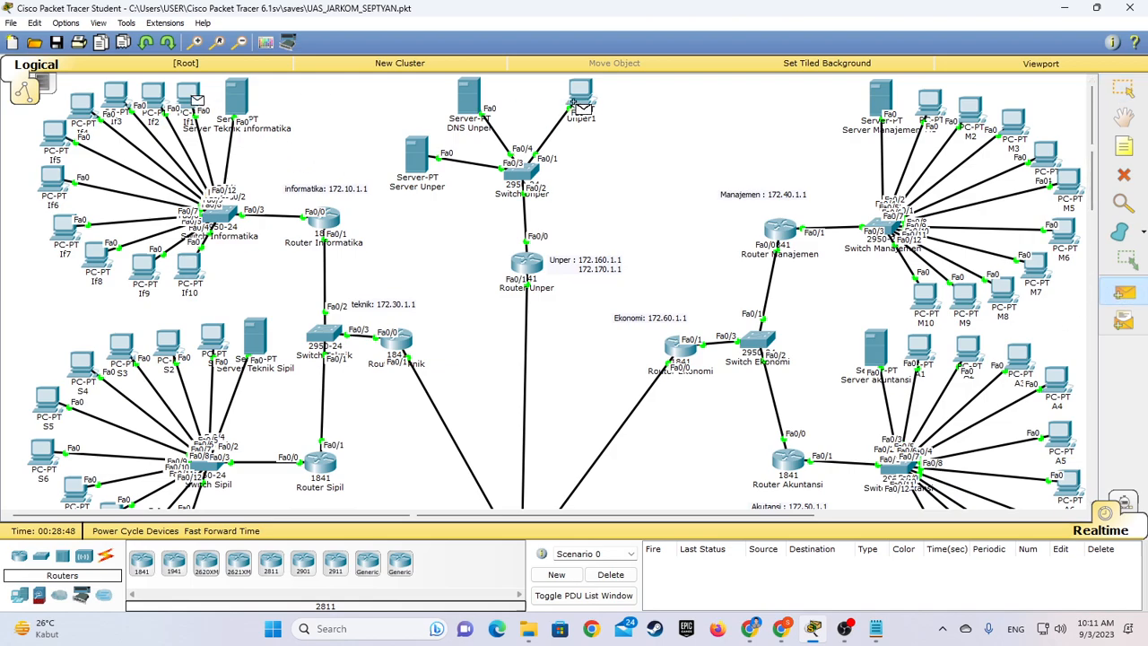
pyautogui.click(583, 96)
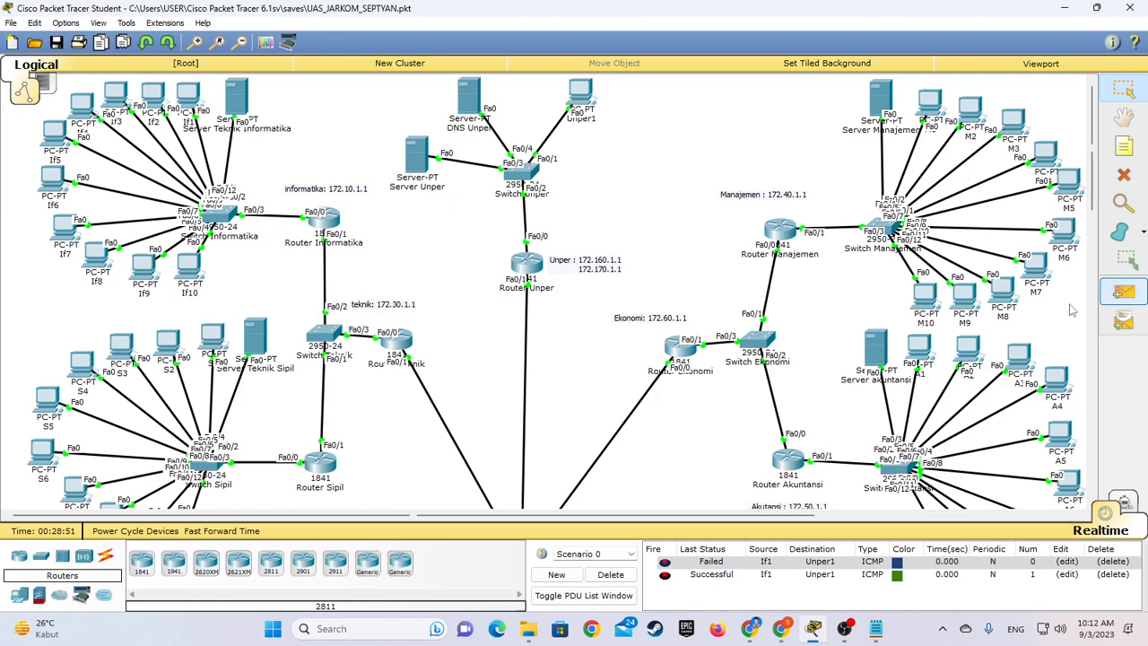
pyautogui.click(615, 577)
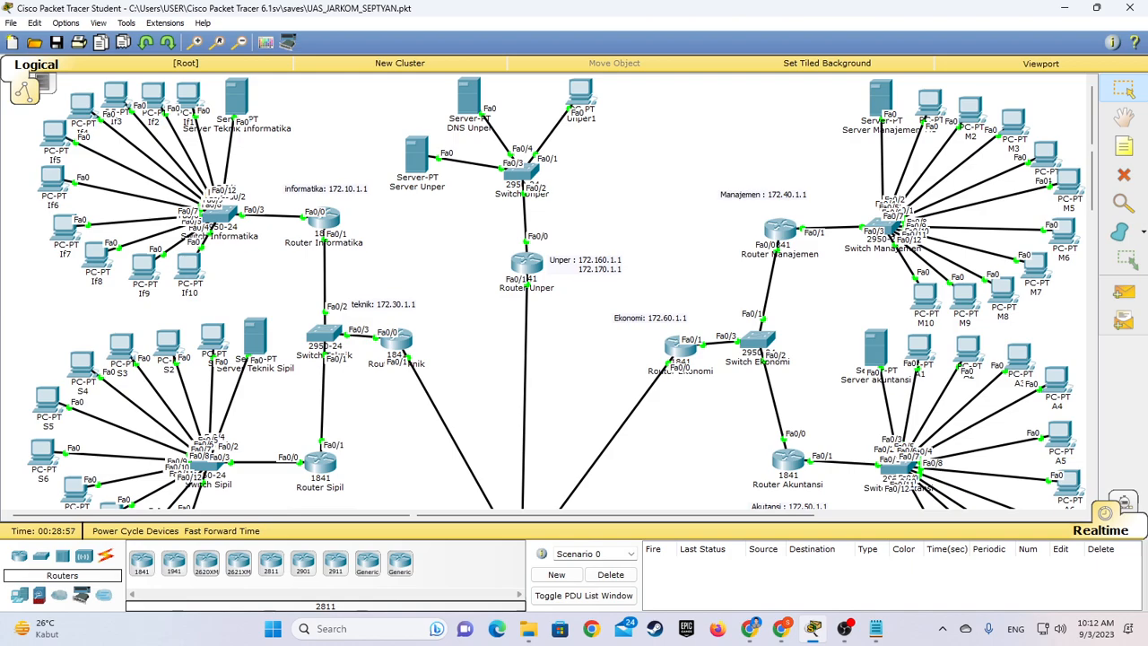
pyautogui.hotkey('alt', 'Tab')
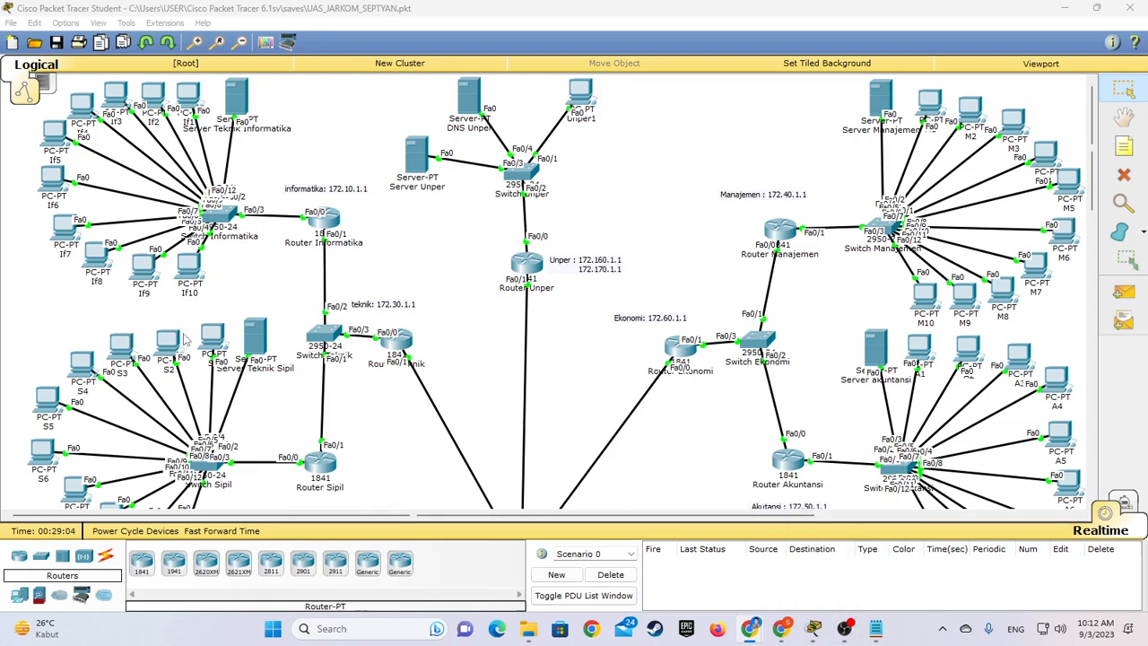
pyautogui.scroll(-5, 595, 240)
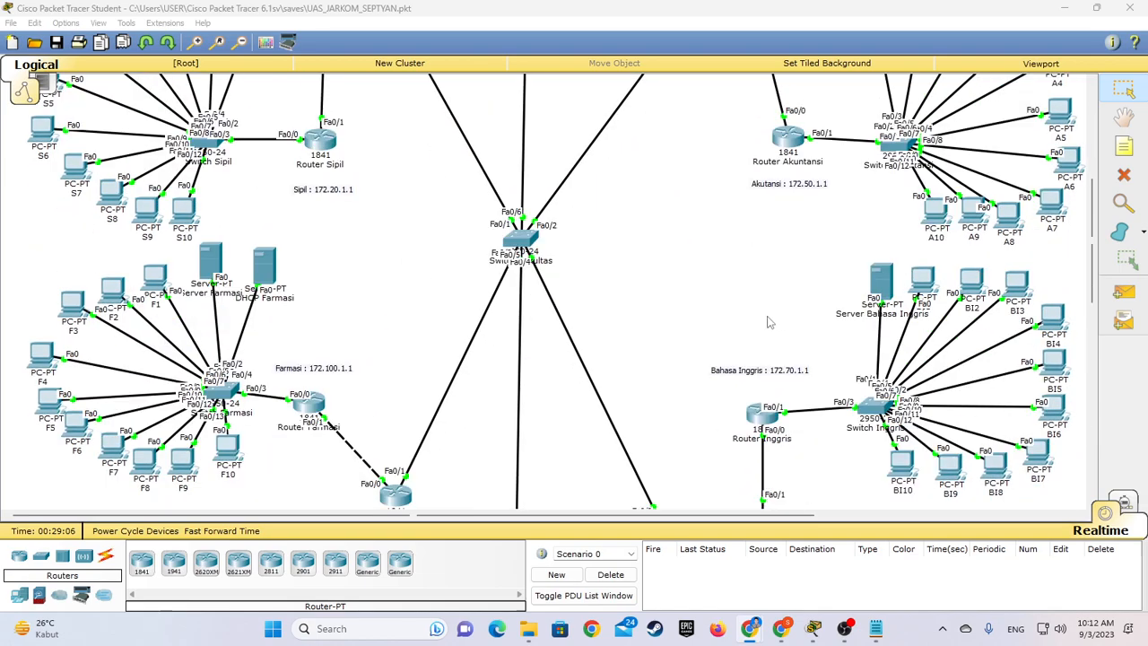
pyautogui.scroll(5, 767, 323)
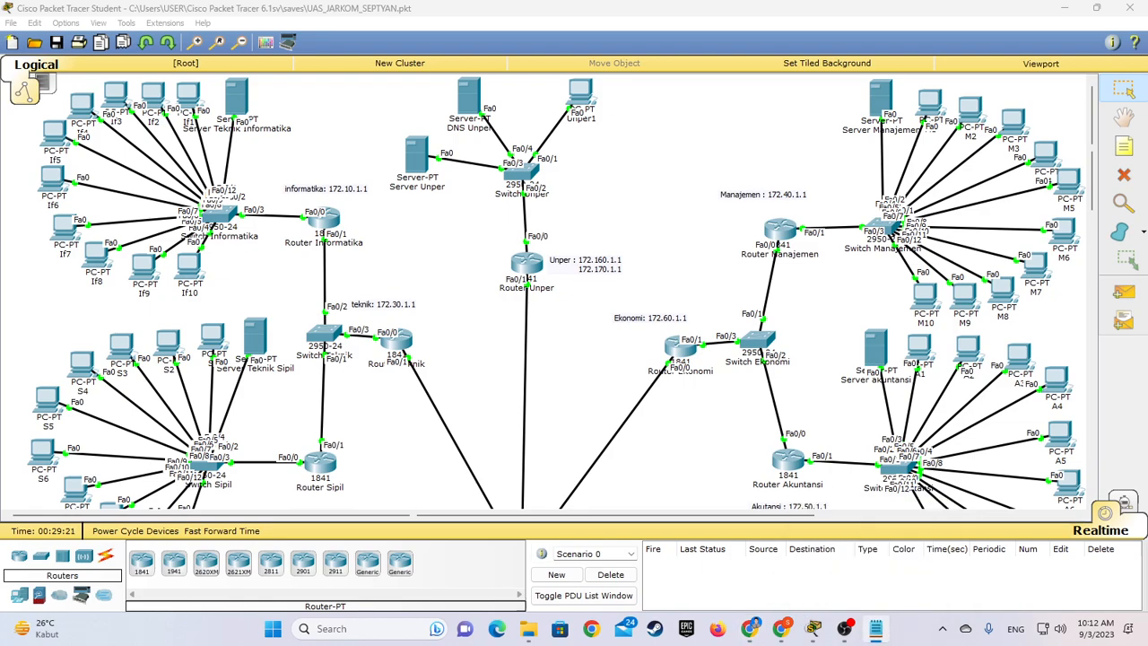
# Switch to the Notepad file "fakultas teknik 172.30.1.1.txt", review the network addresses of the faculties, and move its window out of the way
pyautogui.click(876, 628)
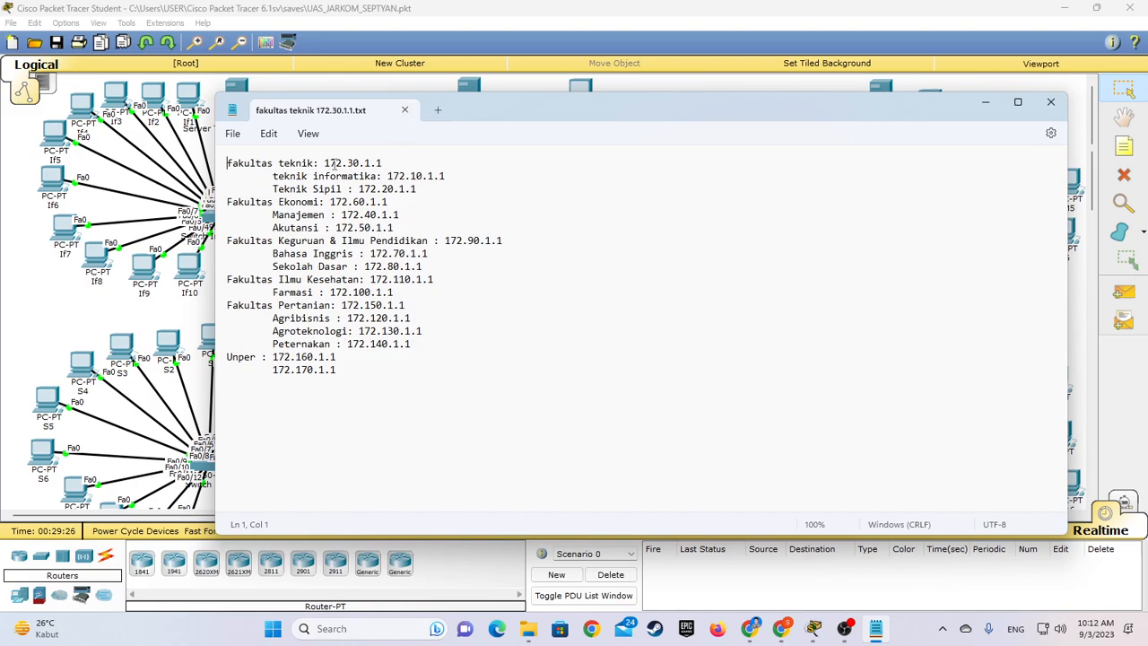
pyautogui.moveTo(325, 162); pyautogui.dragTo(379, 163)
pyautogui.click(312, 175)
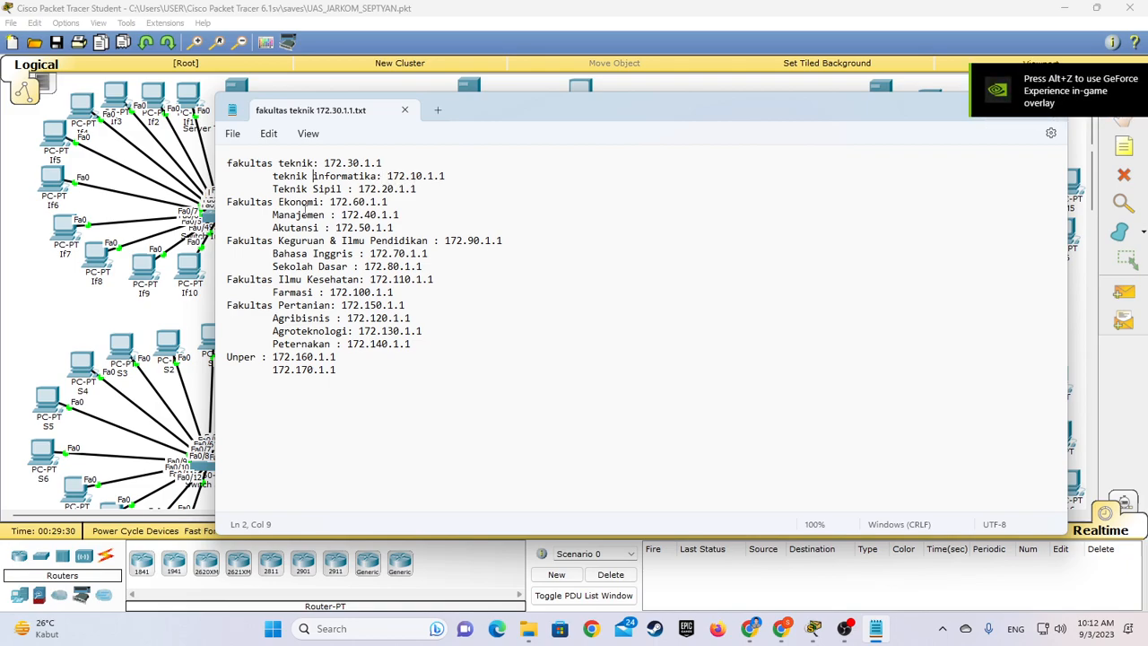
pyautogui.moveTo(634, 103); pyautogui.dragTo(0, 106)
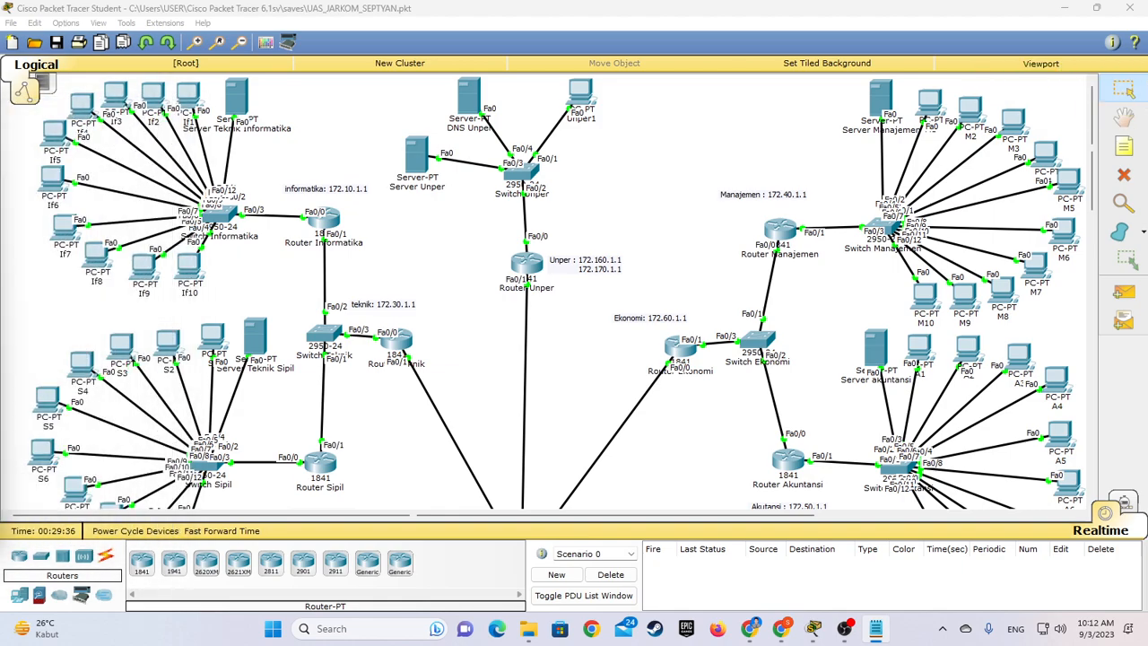